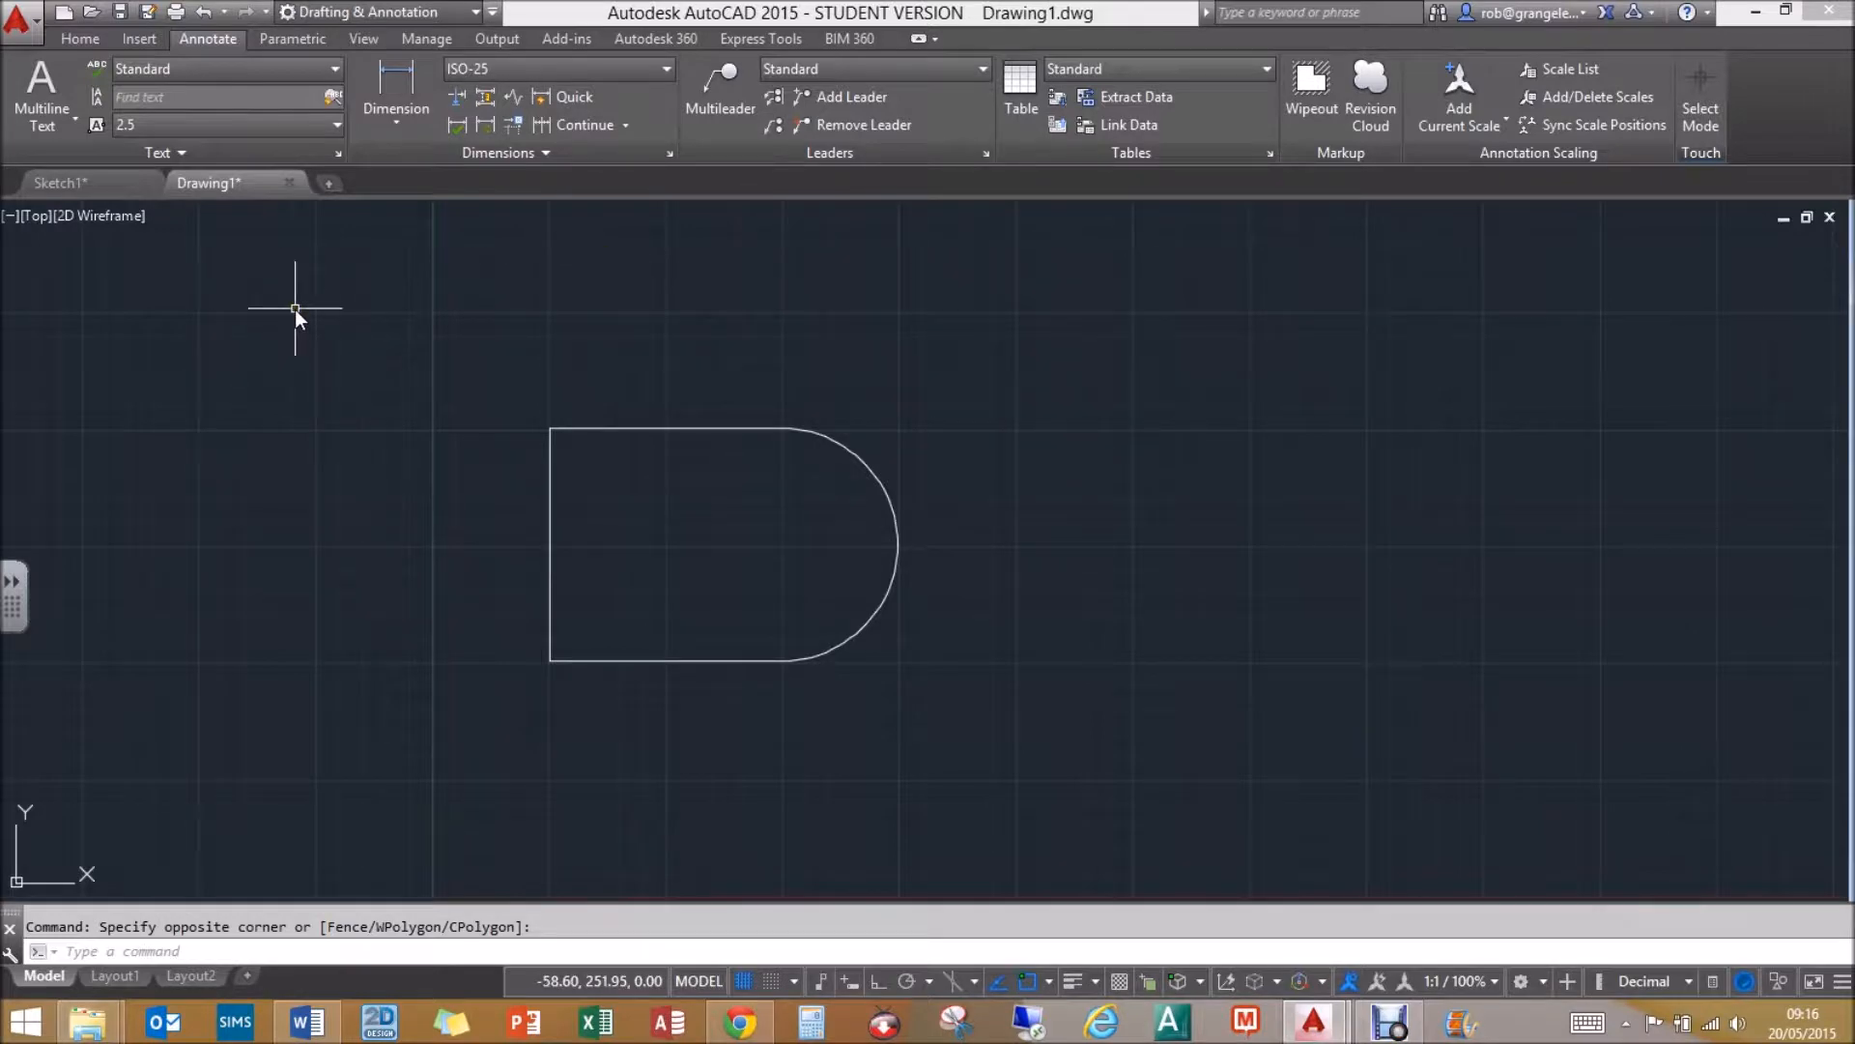
# - Set the Annotative text style's paper text height to 6 and make that style current
pyautogui.click(338, 149)
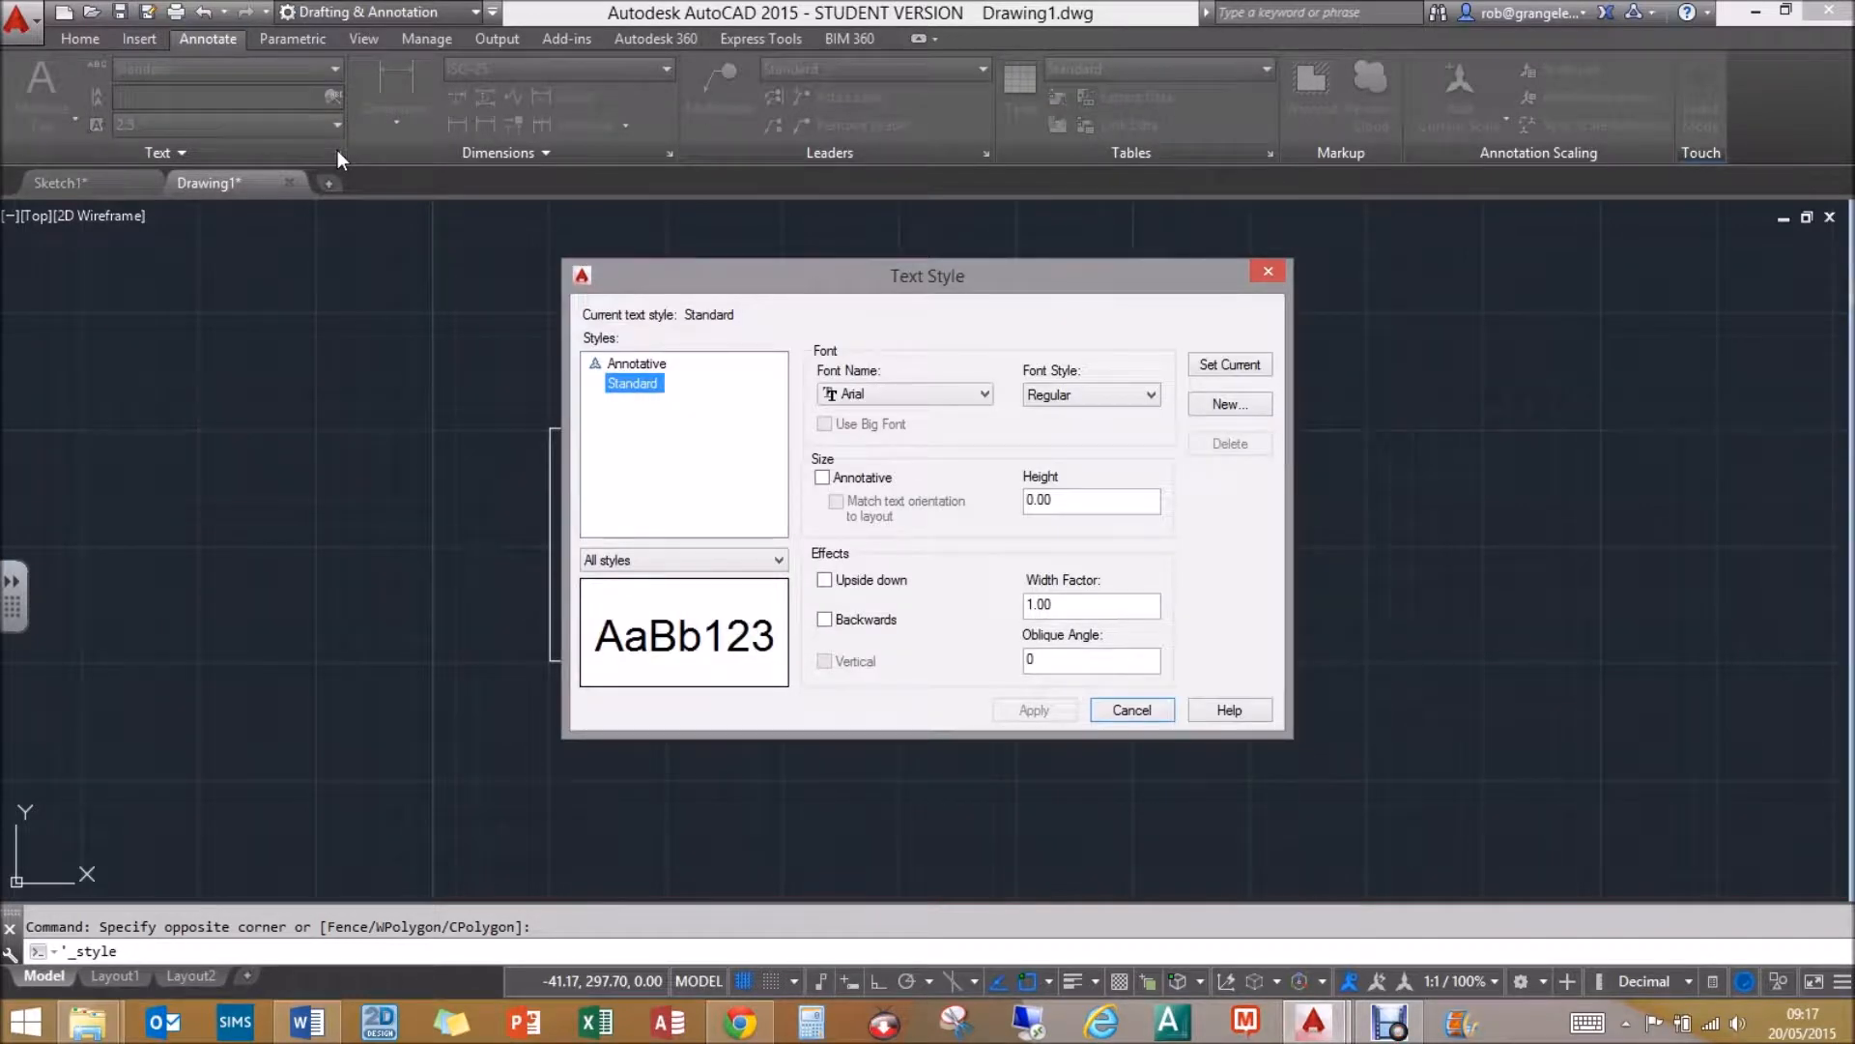
pyautogui.click(659, 364)
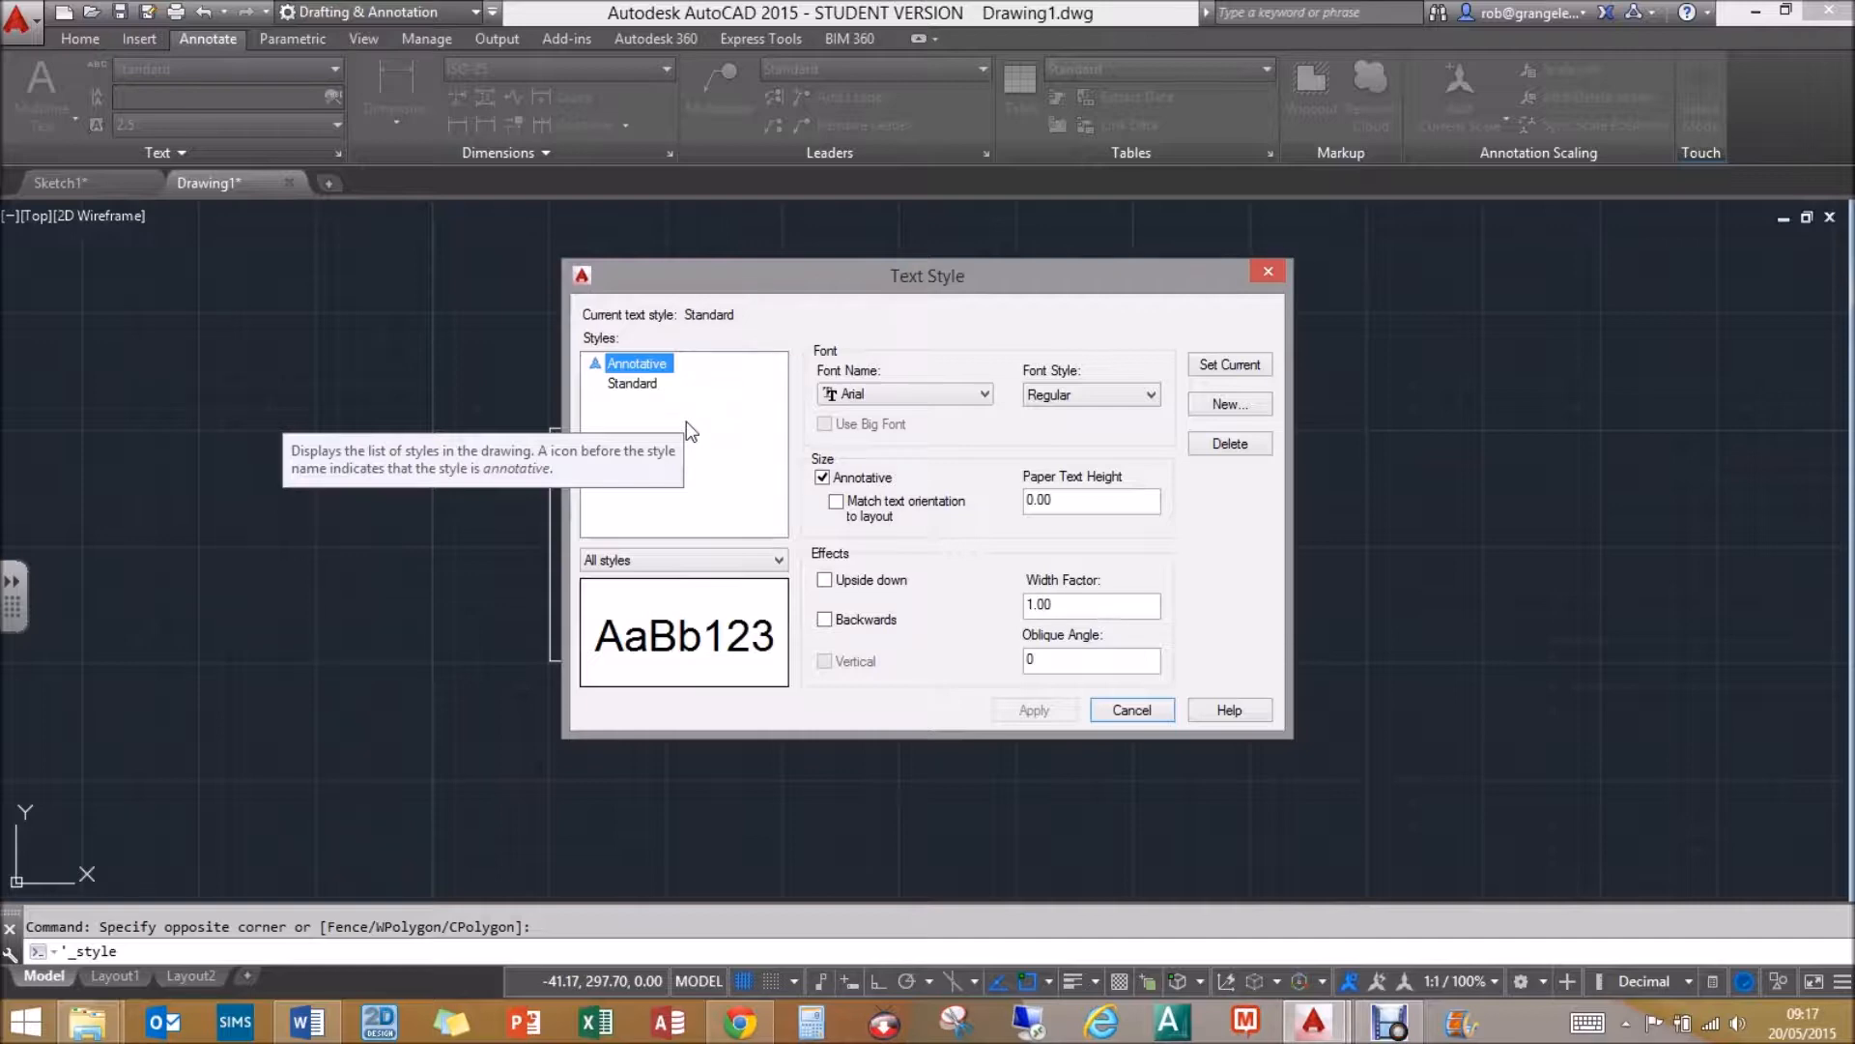
pyautogui.click(619, 364)
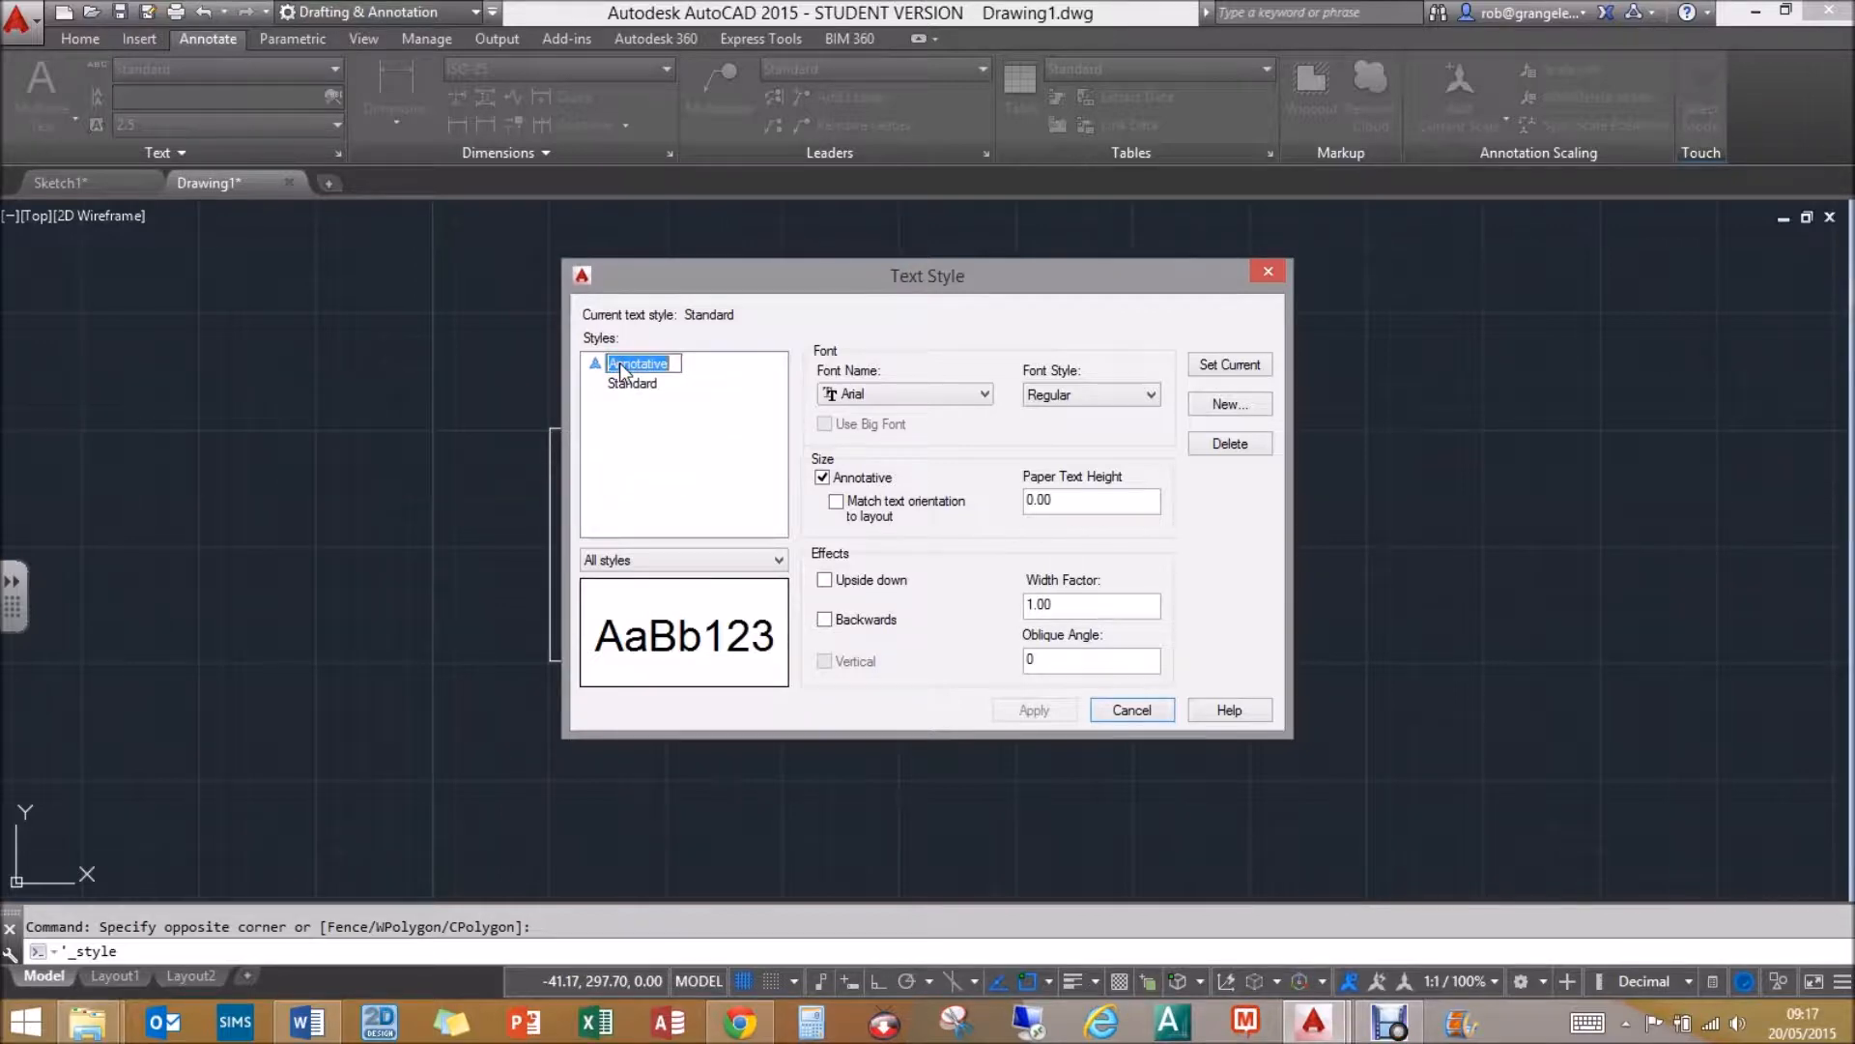
pyautogui.moveTo(1059, 501); pyautogui.dragTo(981, 500)
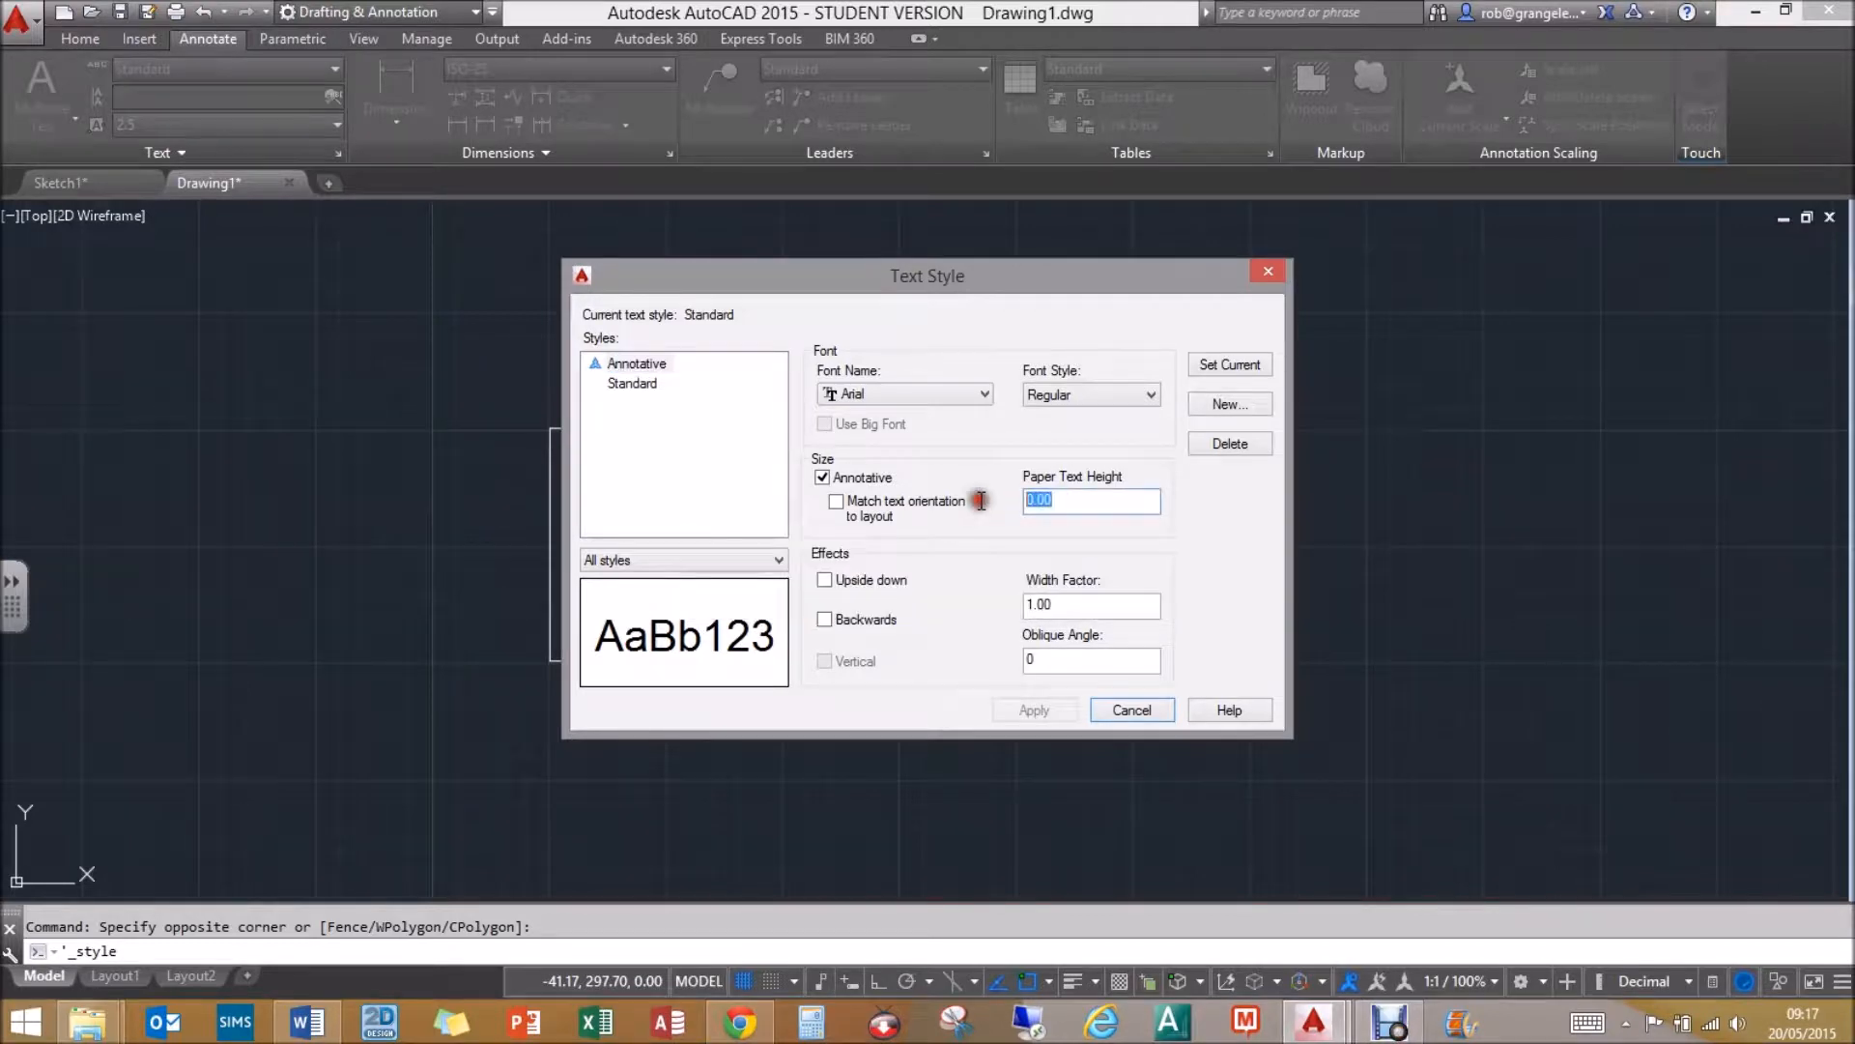
pyautogui.write('6')
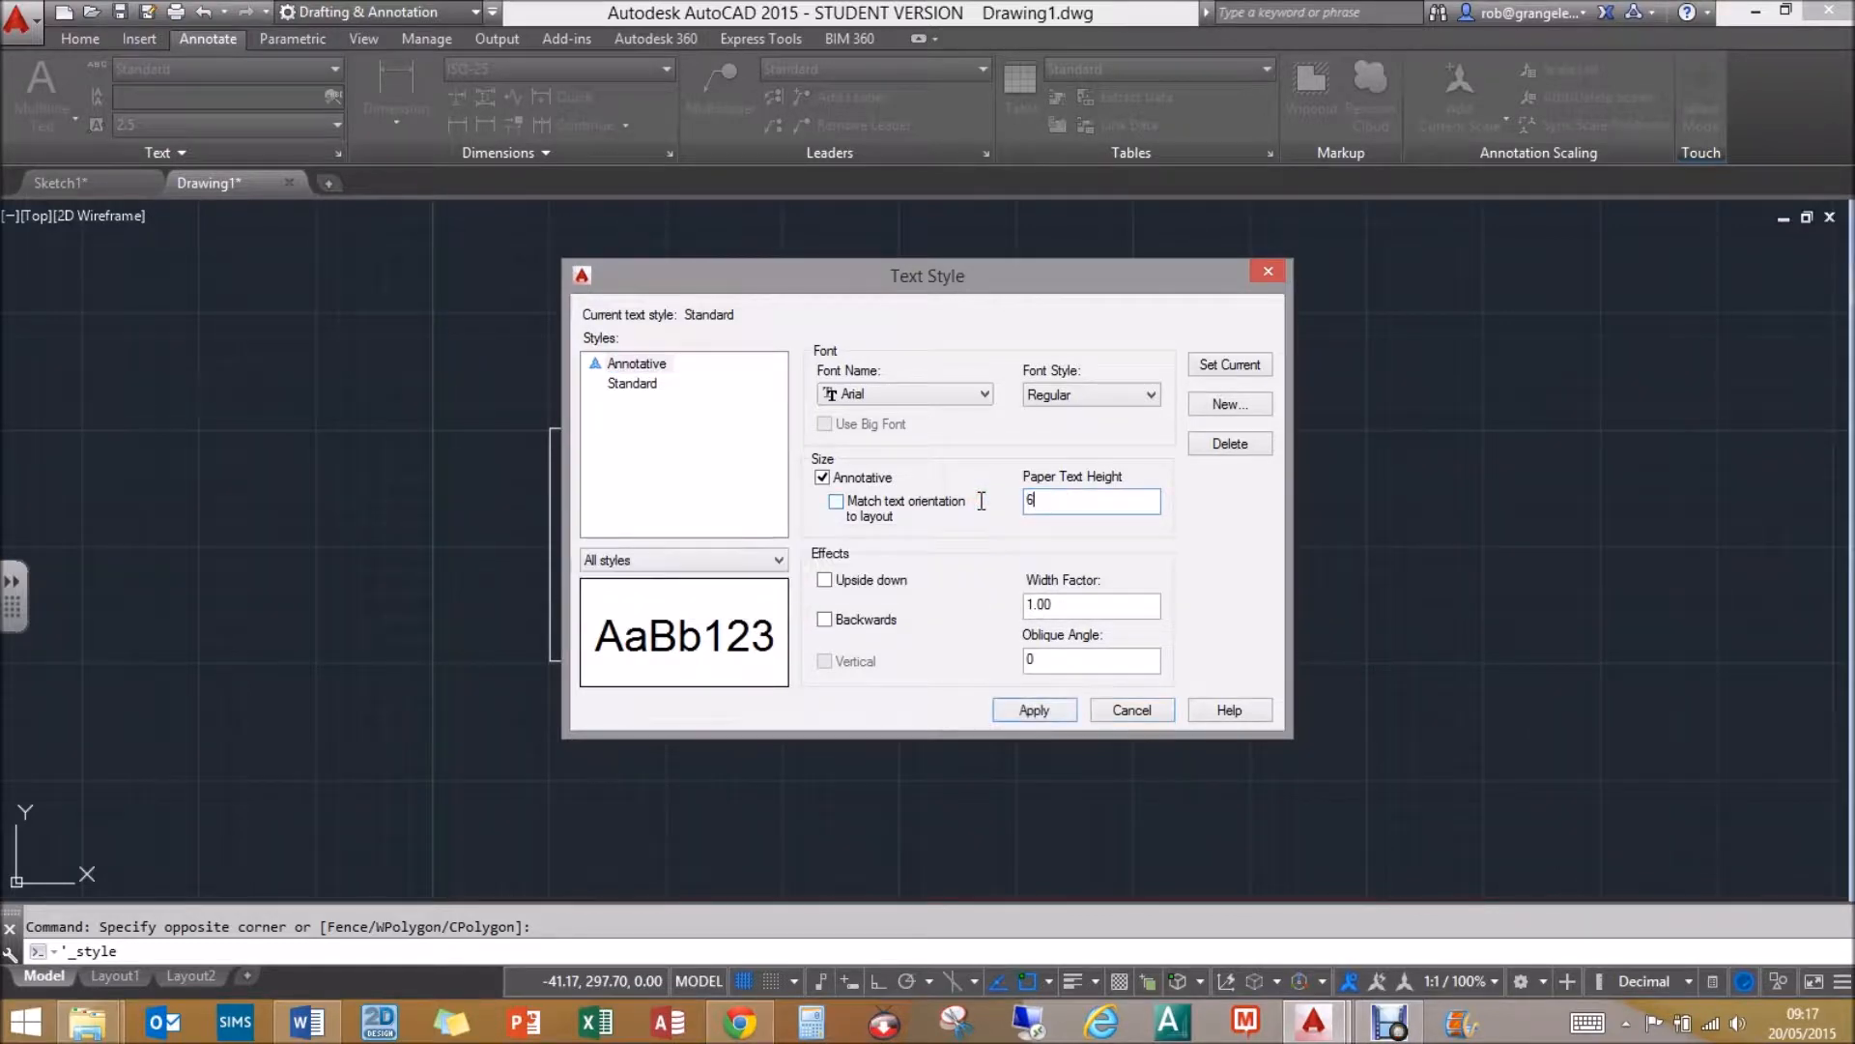
pyautogui.click(1034, 710)
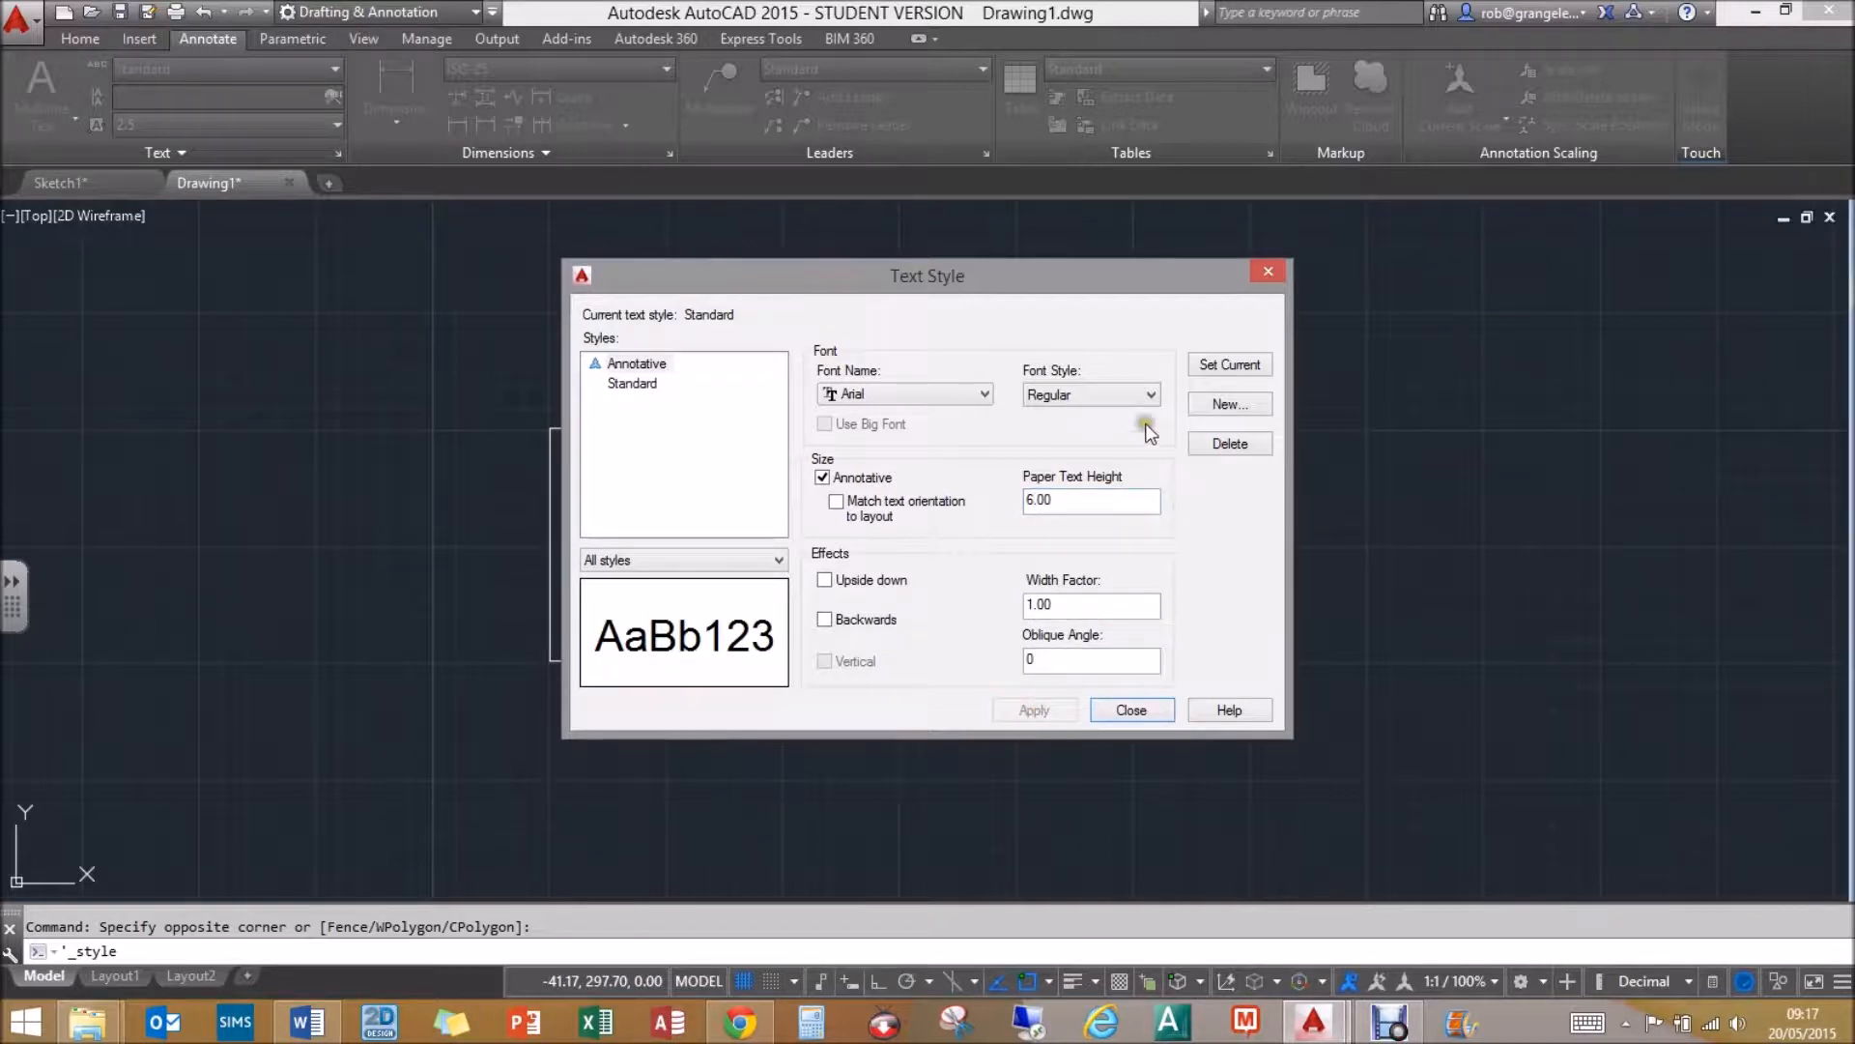
pyautogui.click(1218, 368)
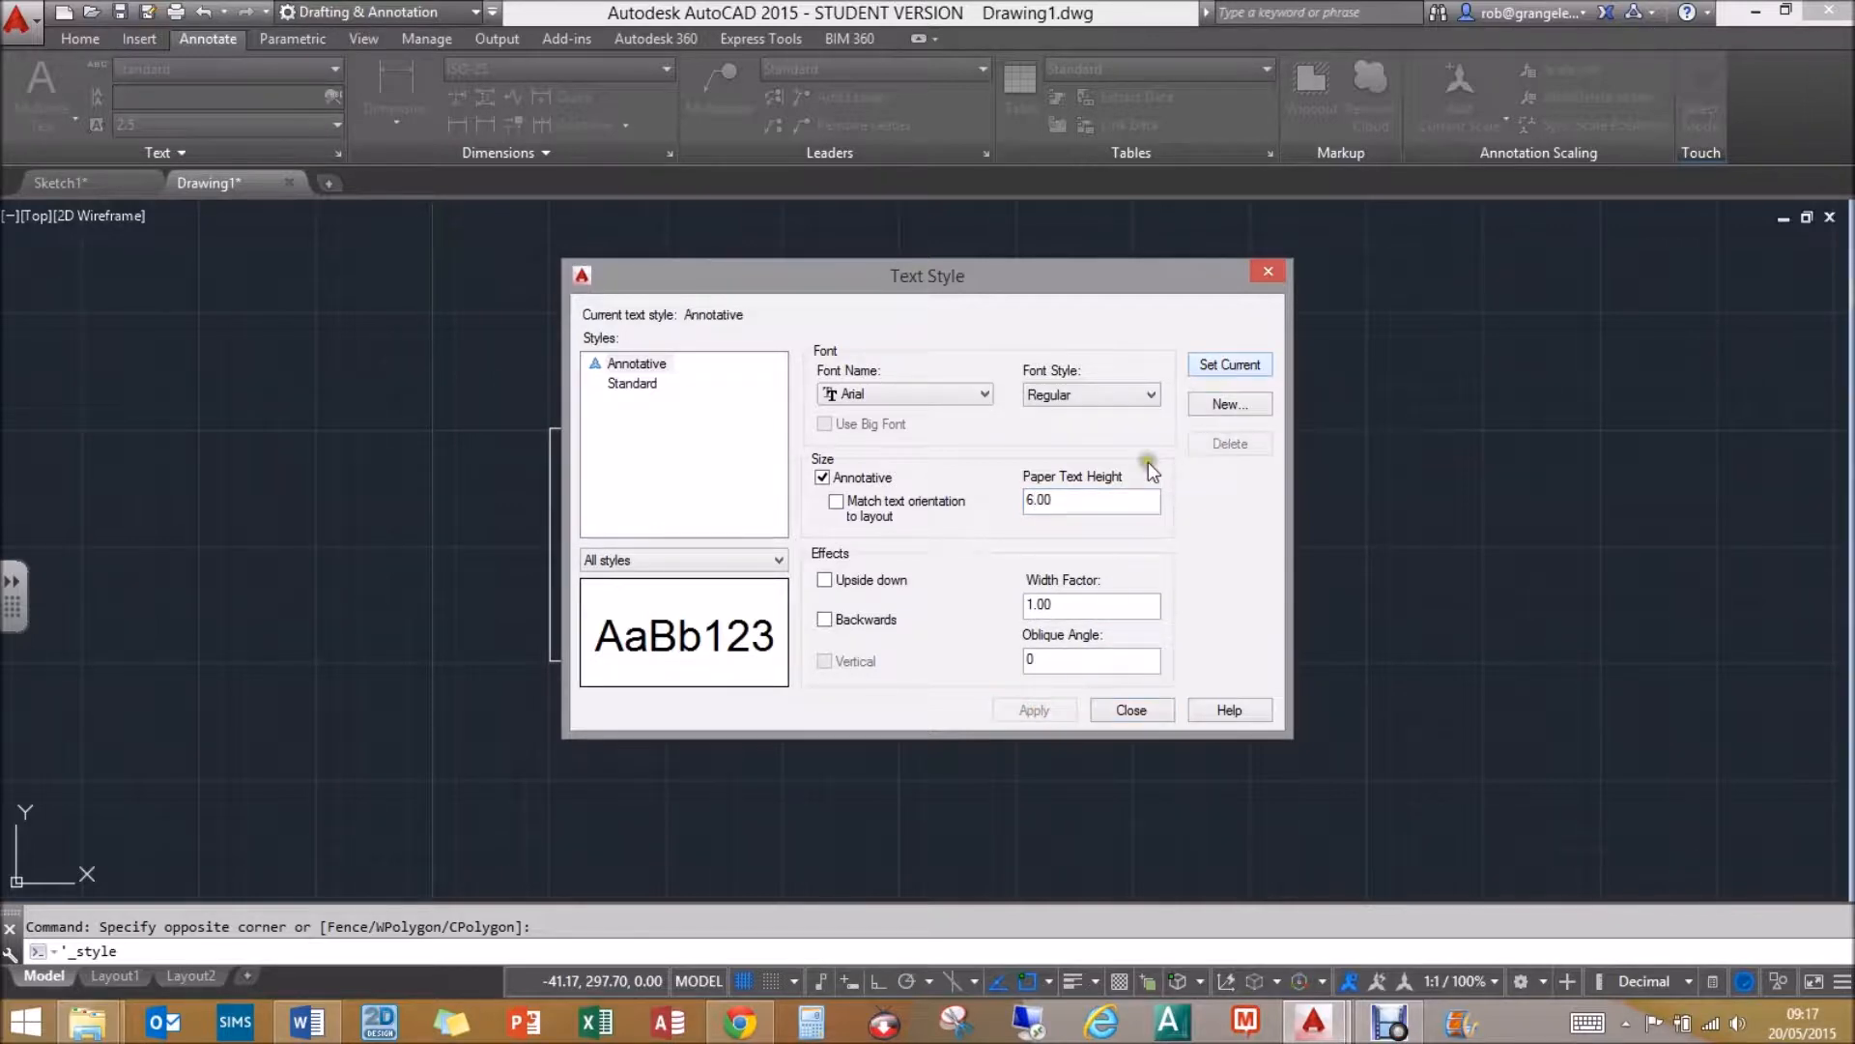
pyautogui.click(1133, 711)
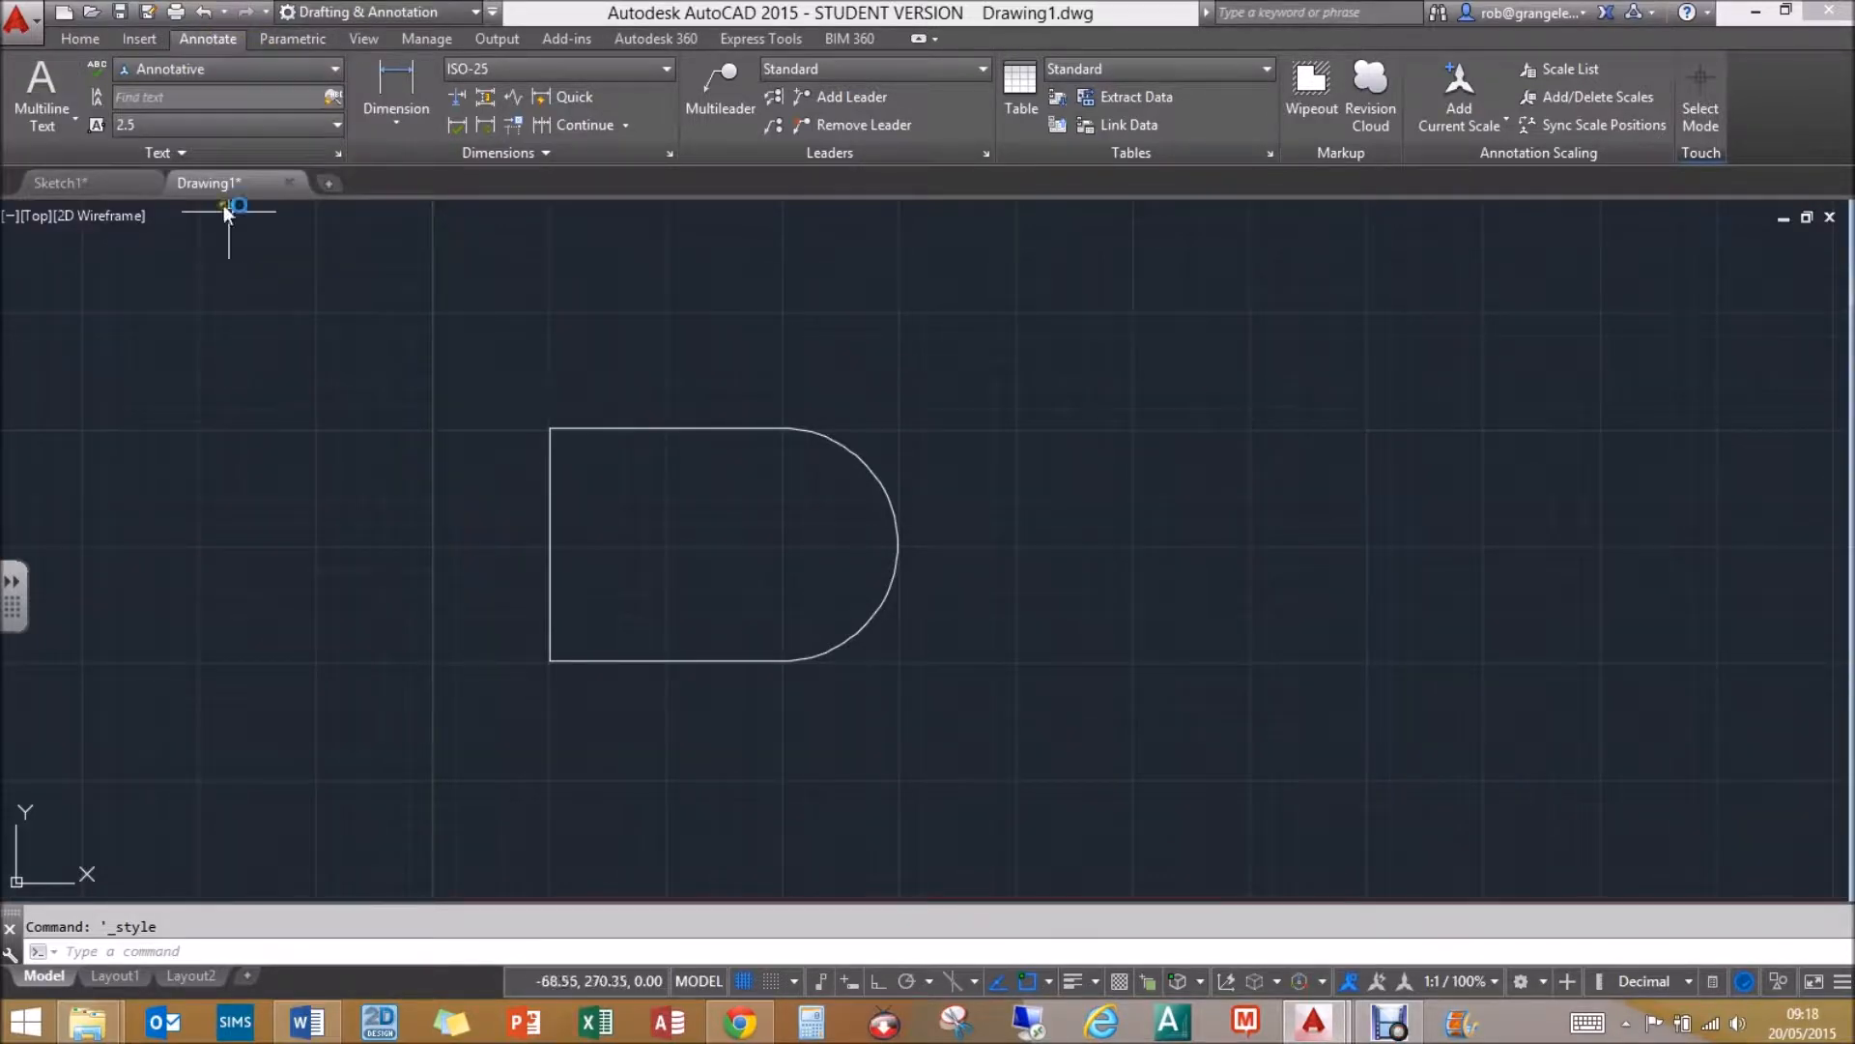
# - Set the current annotation text height to 6
pyautogui.click(123, 124)
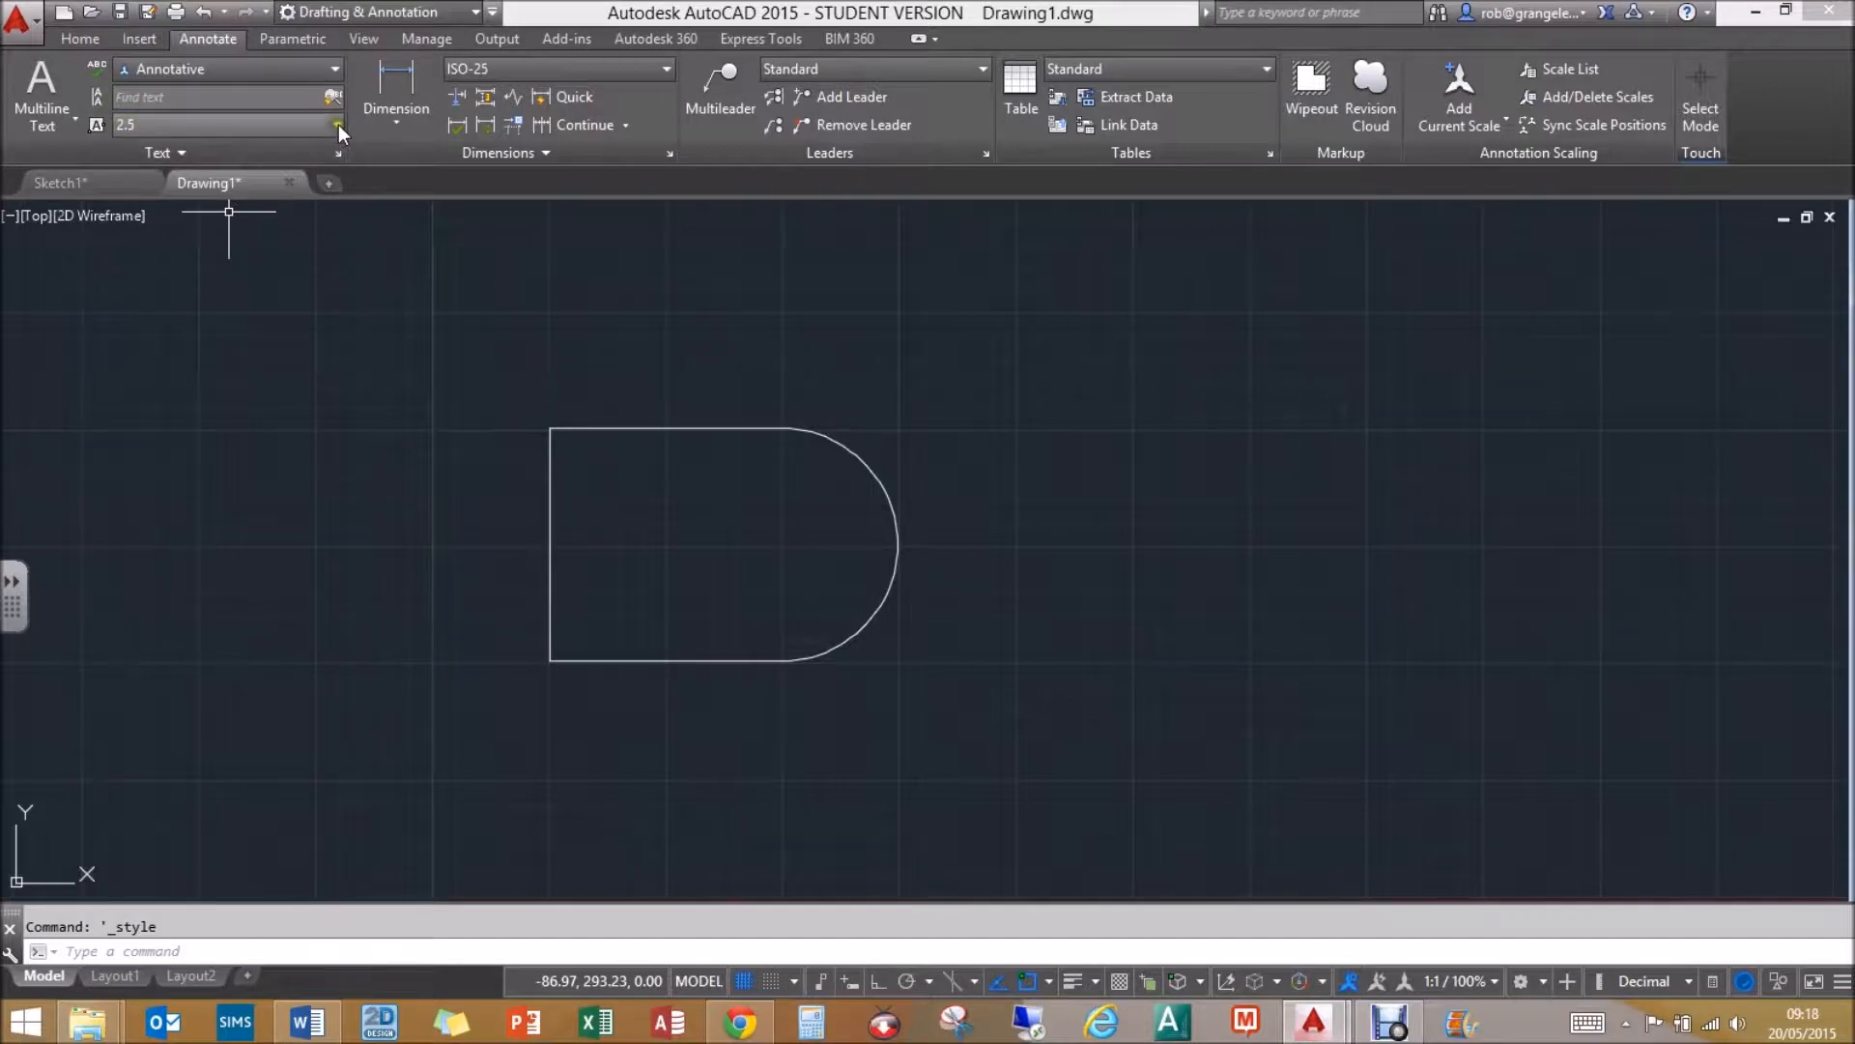
pyautogui.click(338, 125)
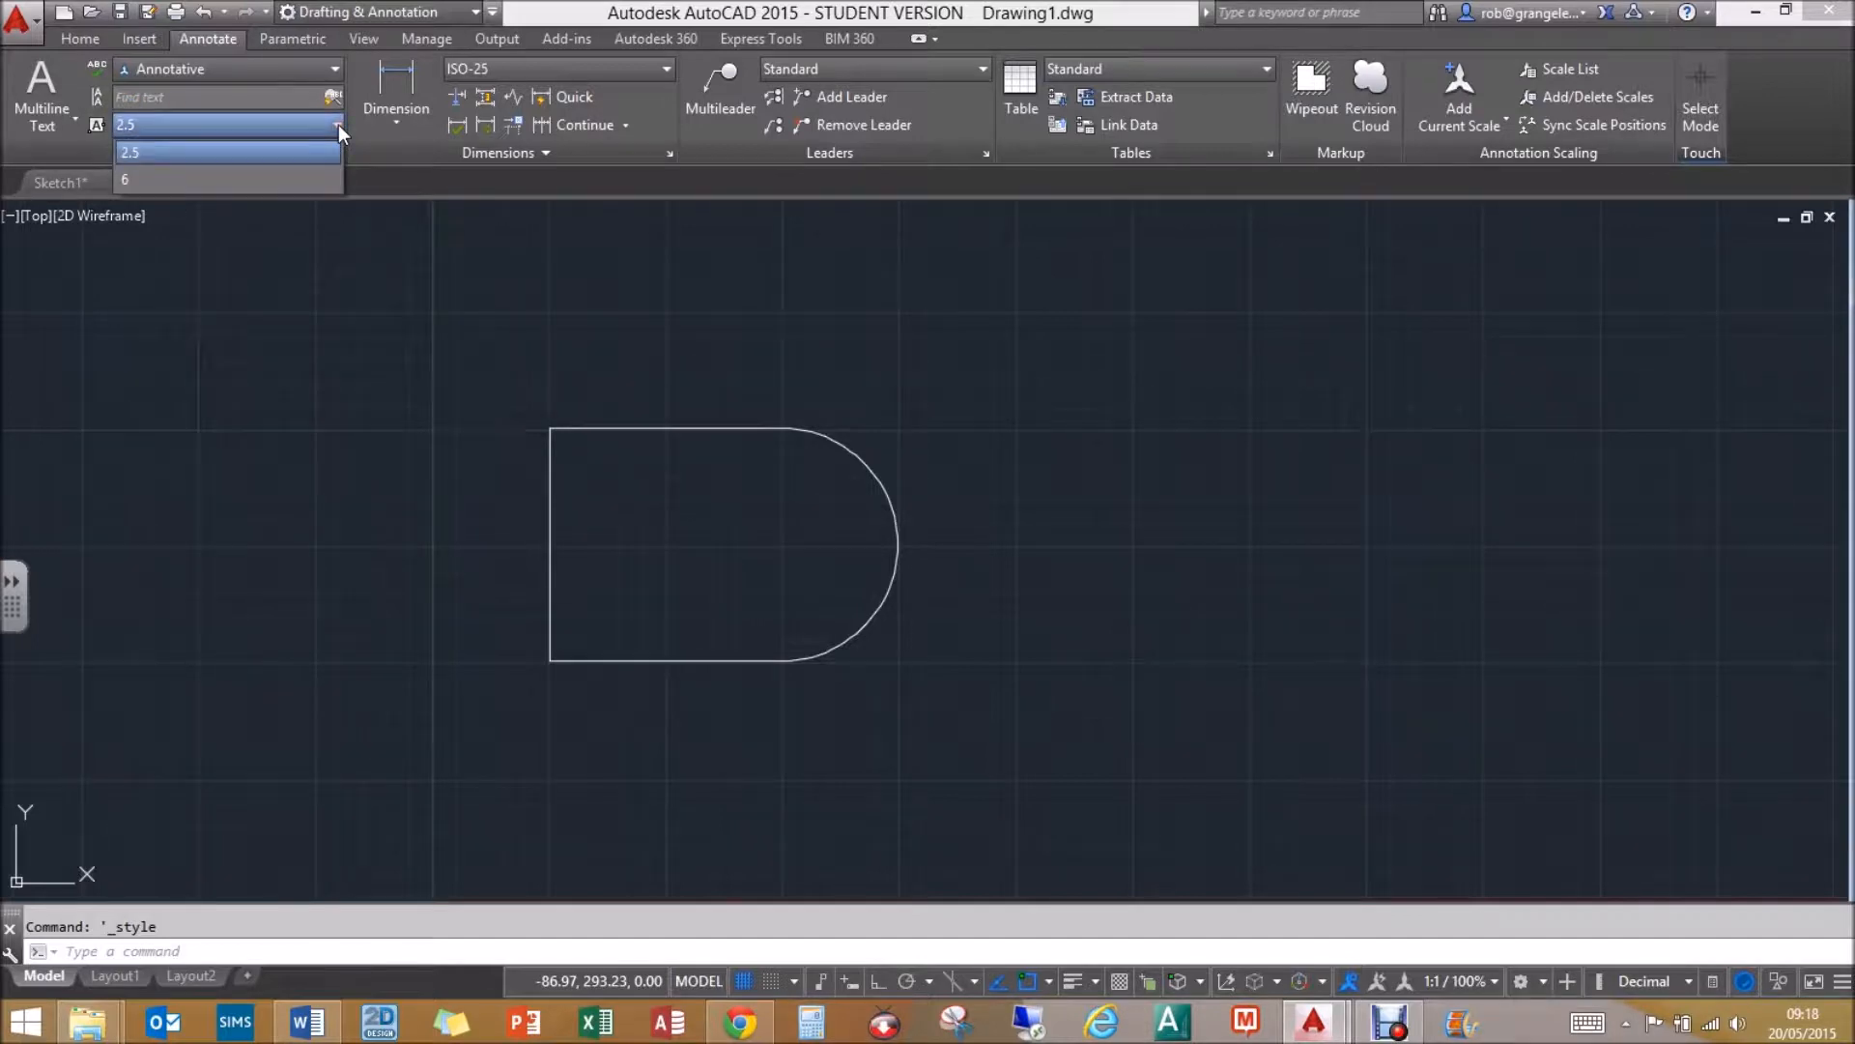
pyautogui.click(272, 180)
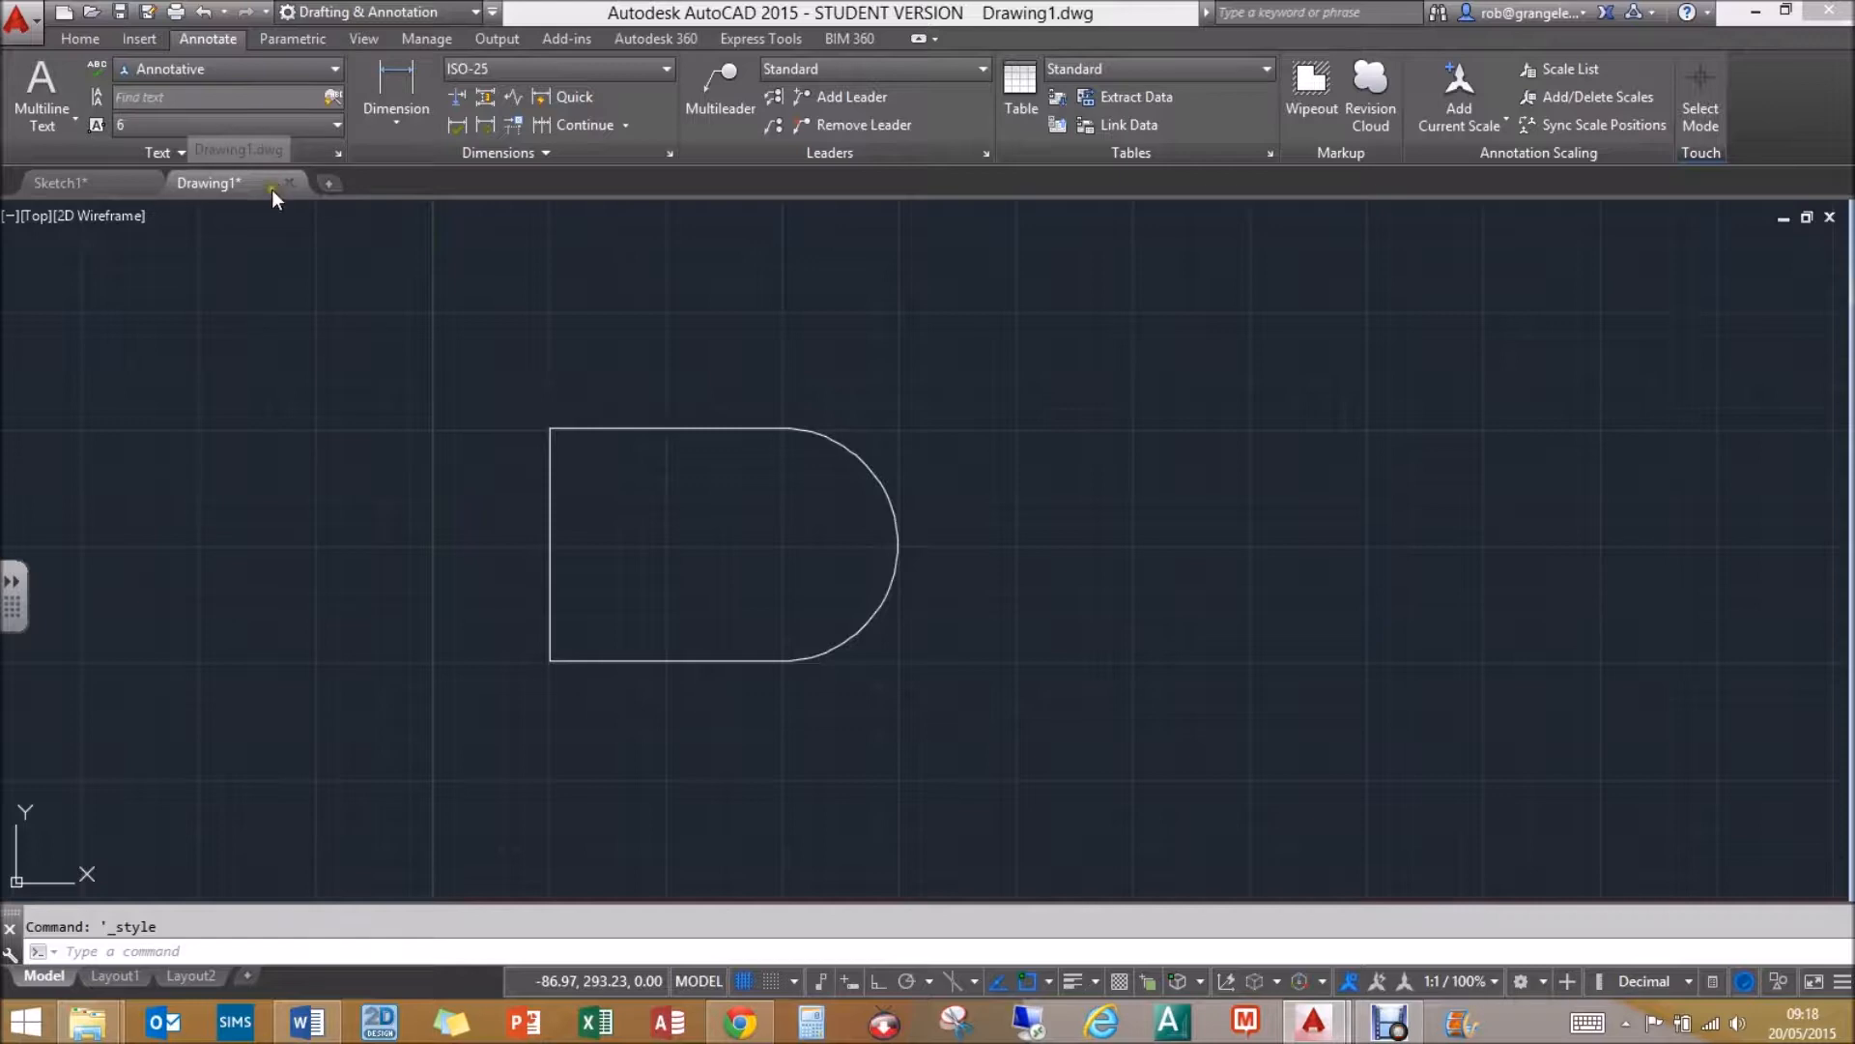
# - Place multiline text reading "Hello World" to the upper right of the D-shaped outline, widening its text box to fit one line
pyautogui.click(37, 85)
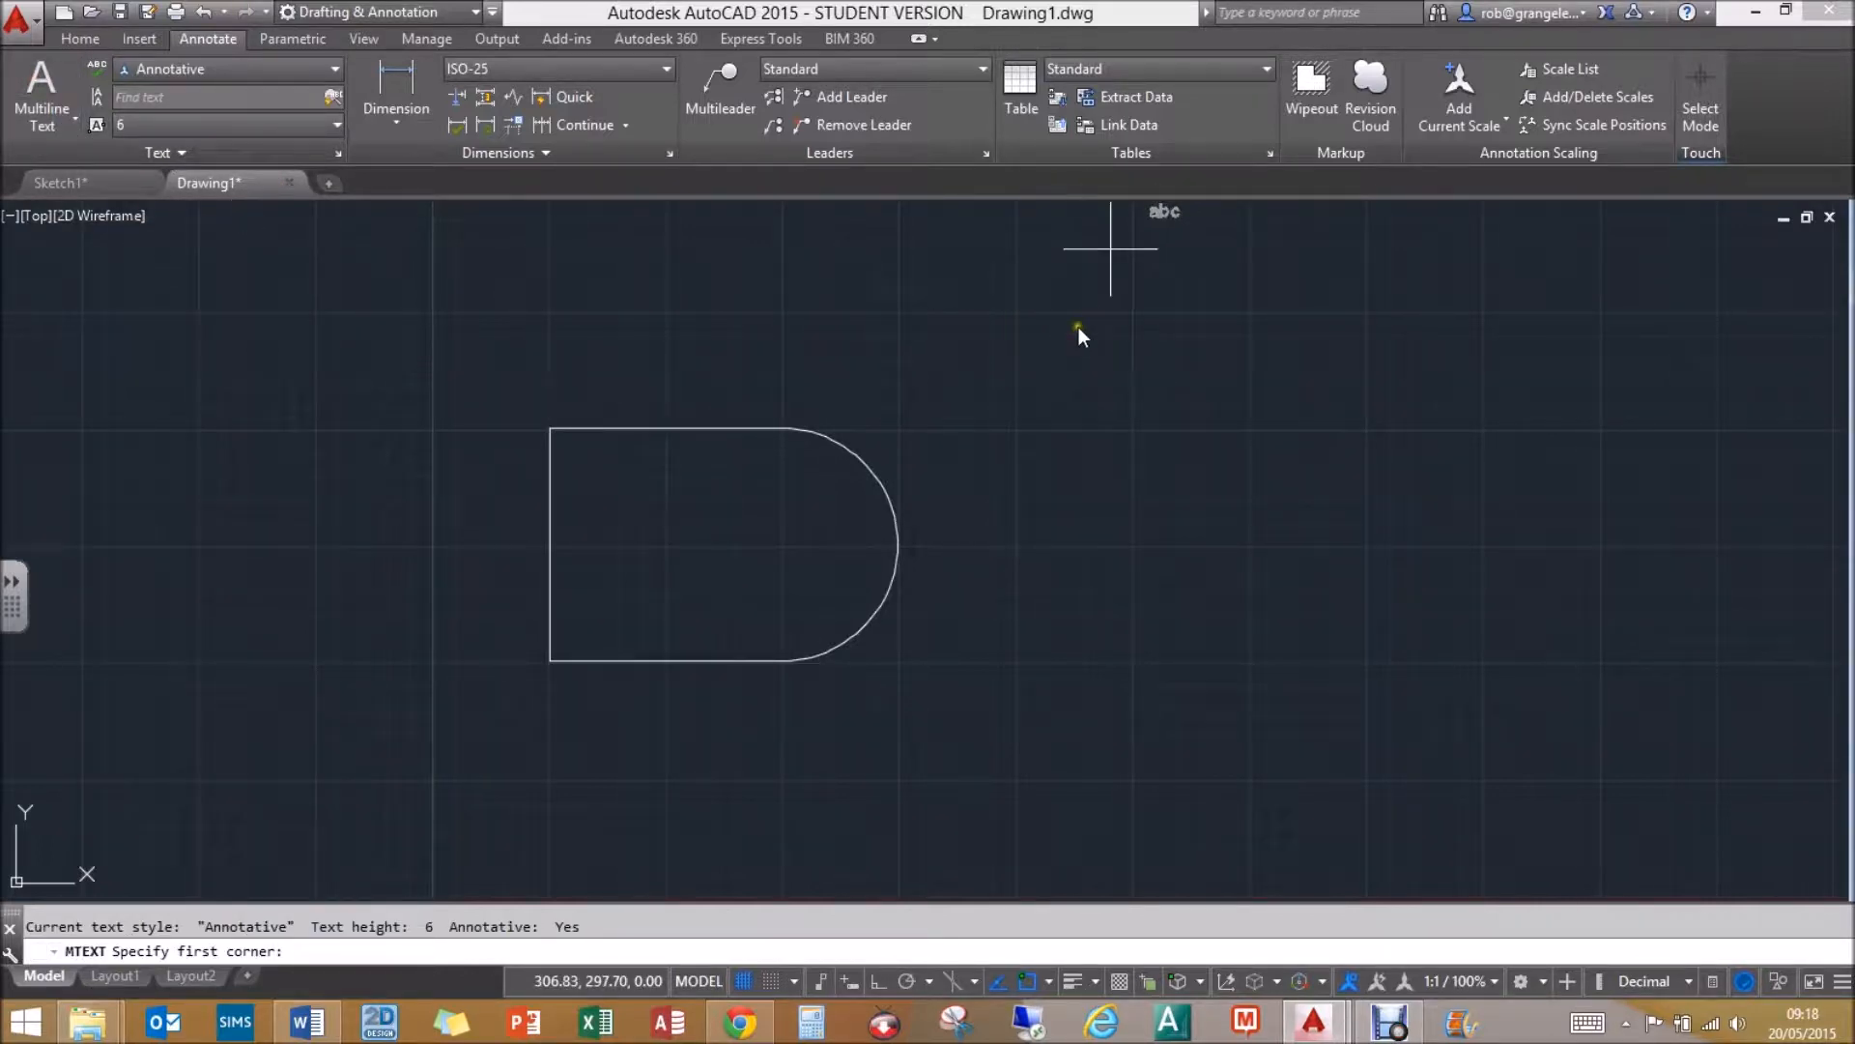
pyautogui.click(1059, 364)
pyautogui.click(1069, 396)
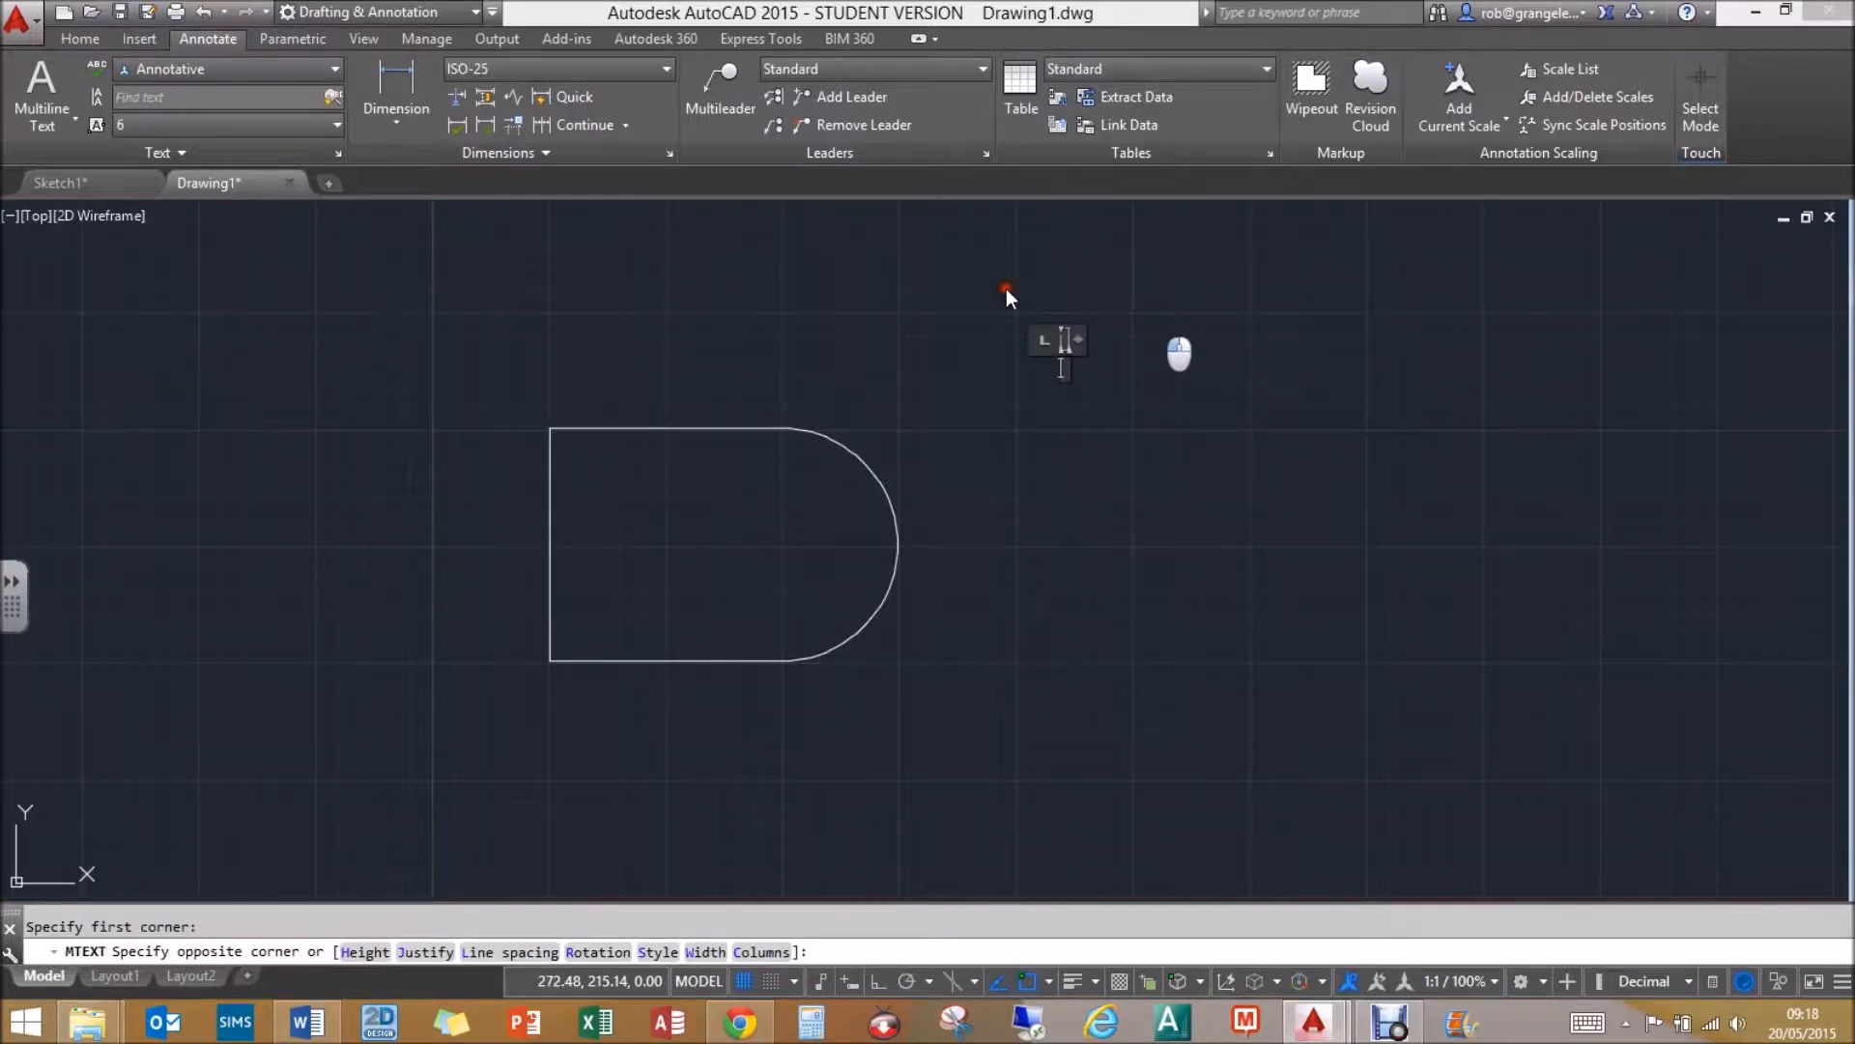
pyautogui.write('He')
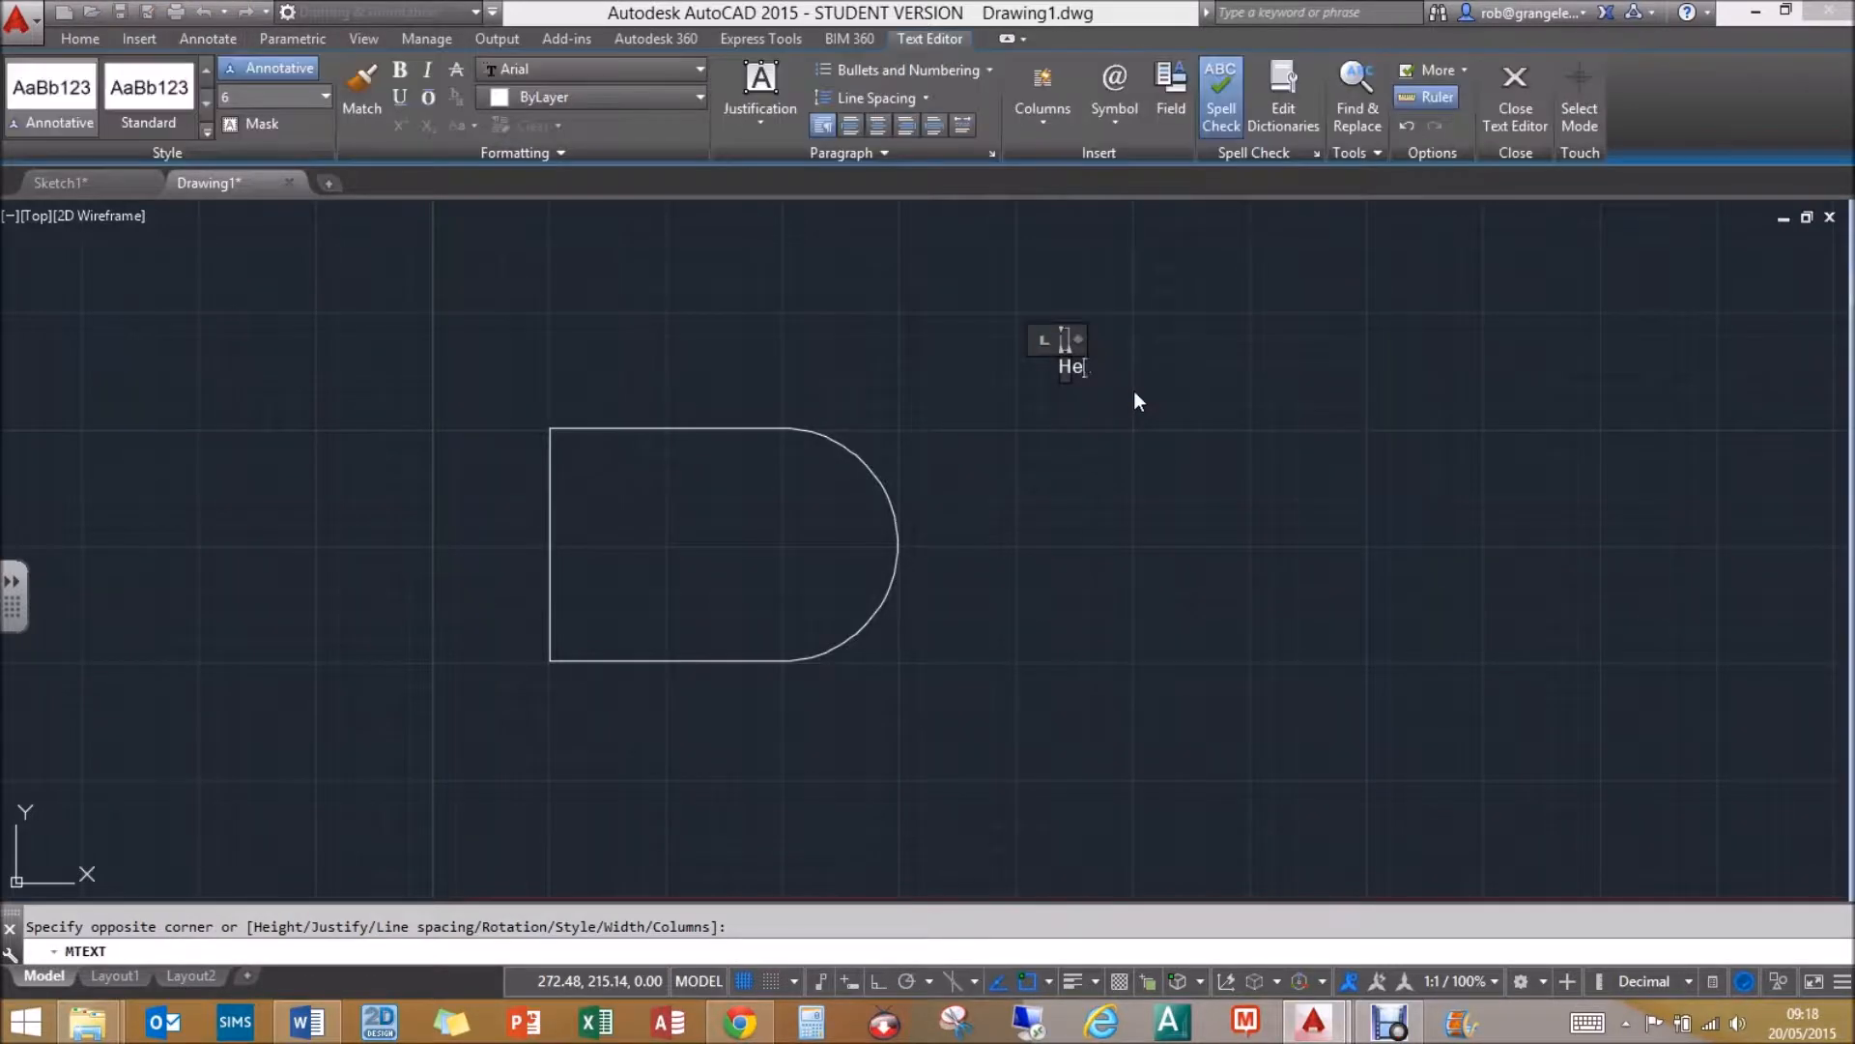
pyautogui.write('llo')
pyautogui.press('Return')
pyautogui.write('World')
pyautogui.press('Return')
pyautogui.moveTo(1077, 339); pyautogui.dragTo(1226, 339)
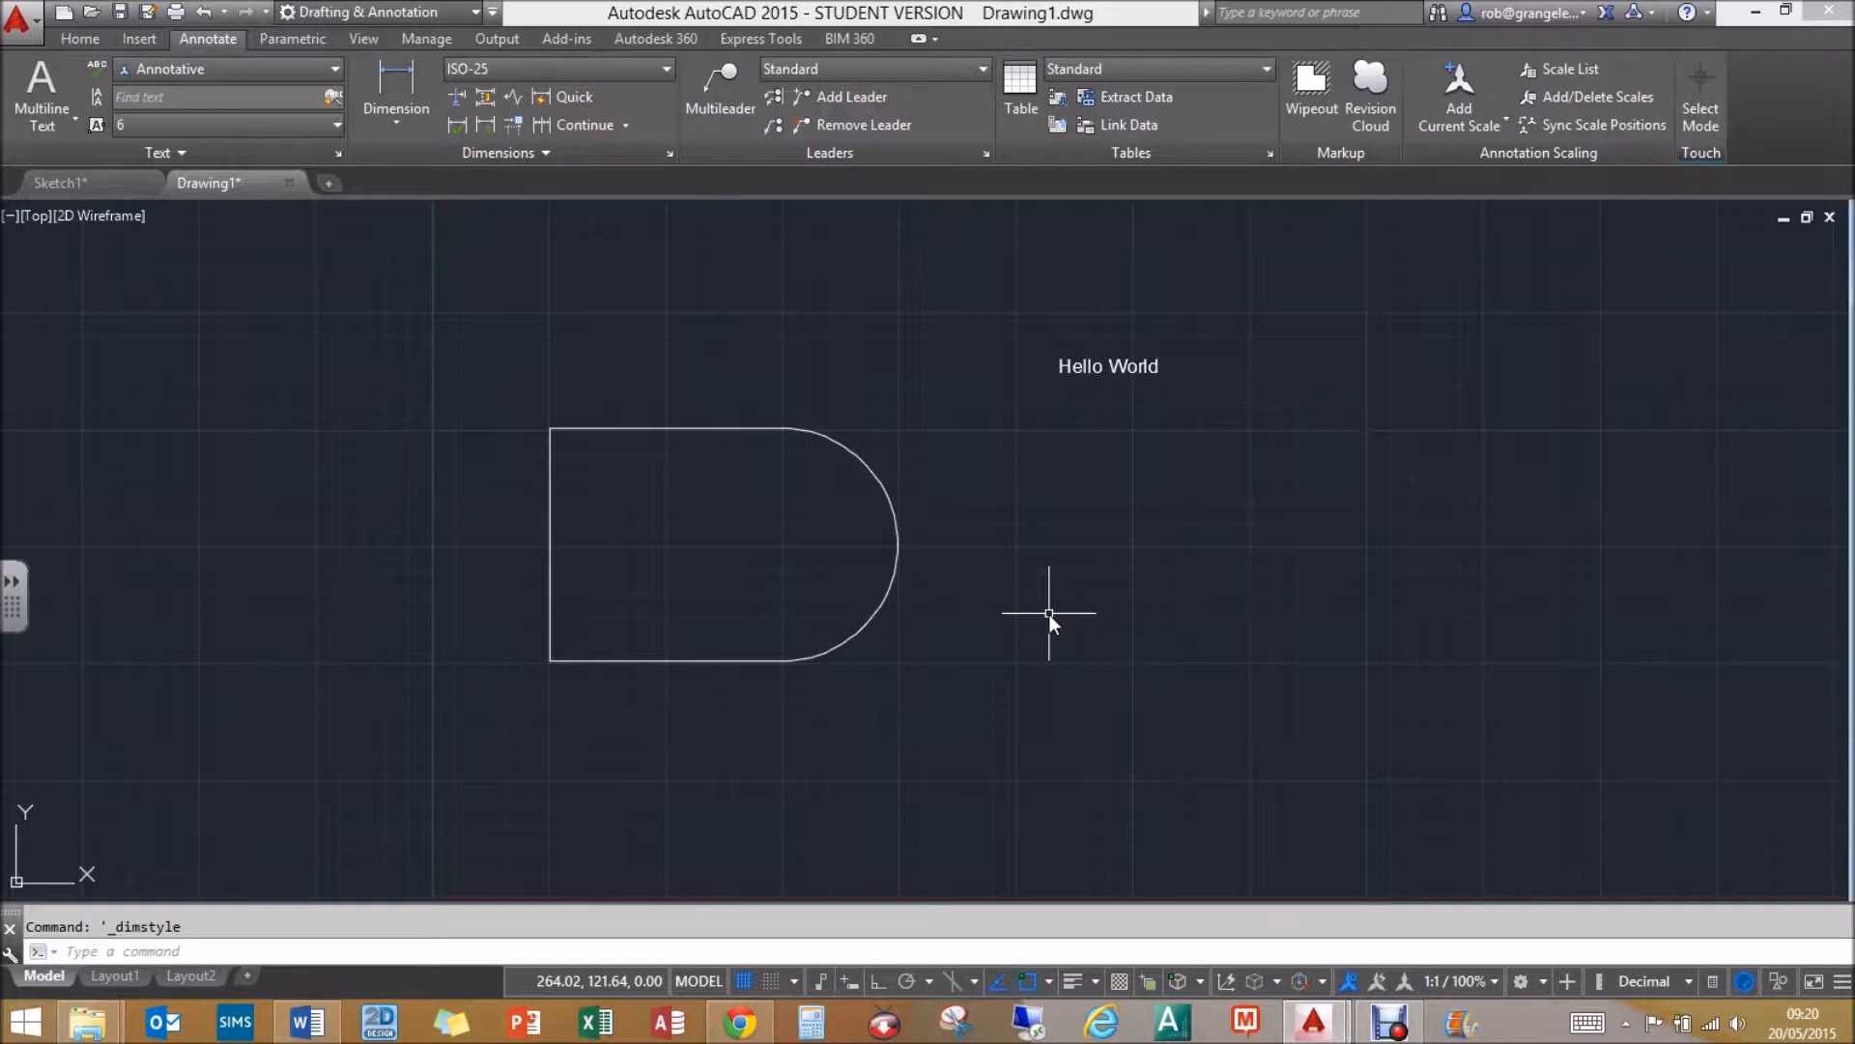
# - Modify the Annotative dimension style to use a period as the decimal separator
pyautogui.click(671, 155)
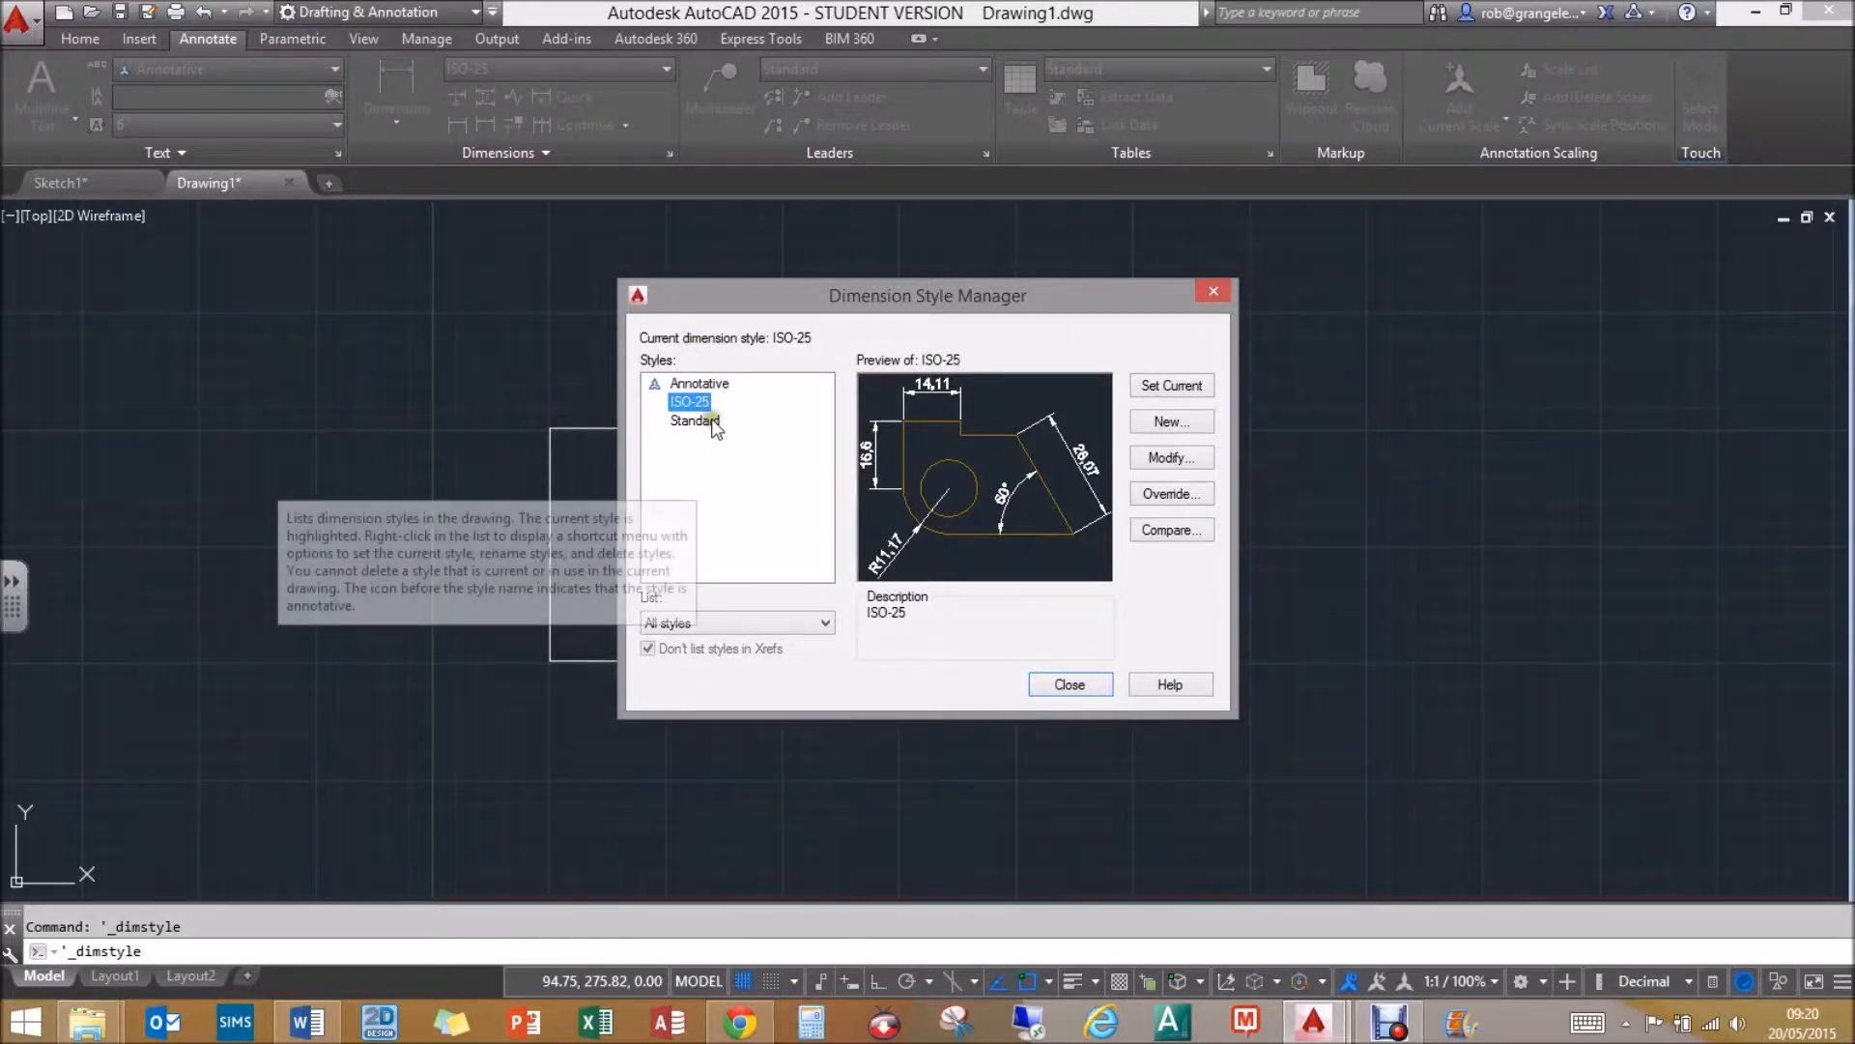
pyautogui.click(721, 386)
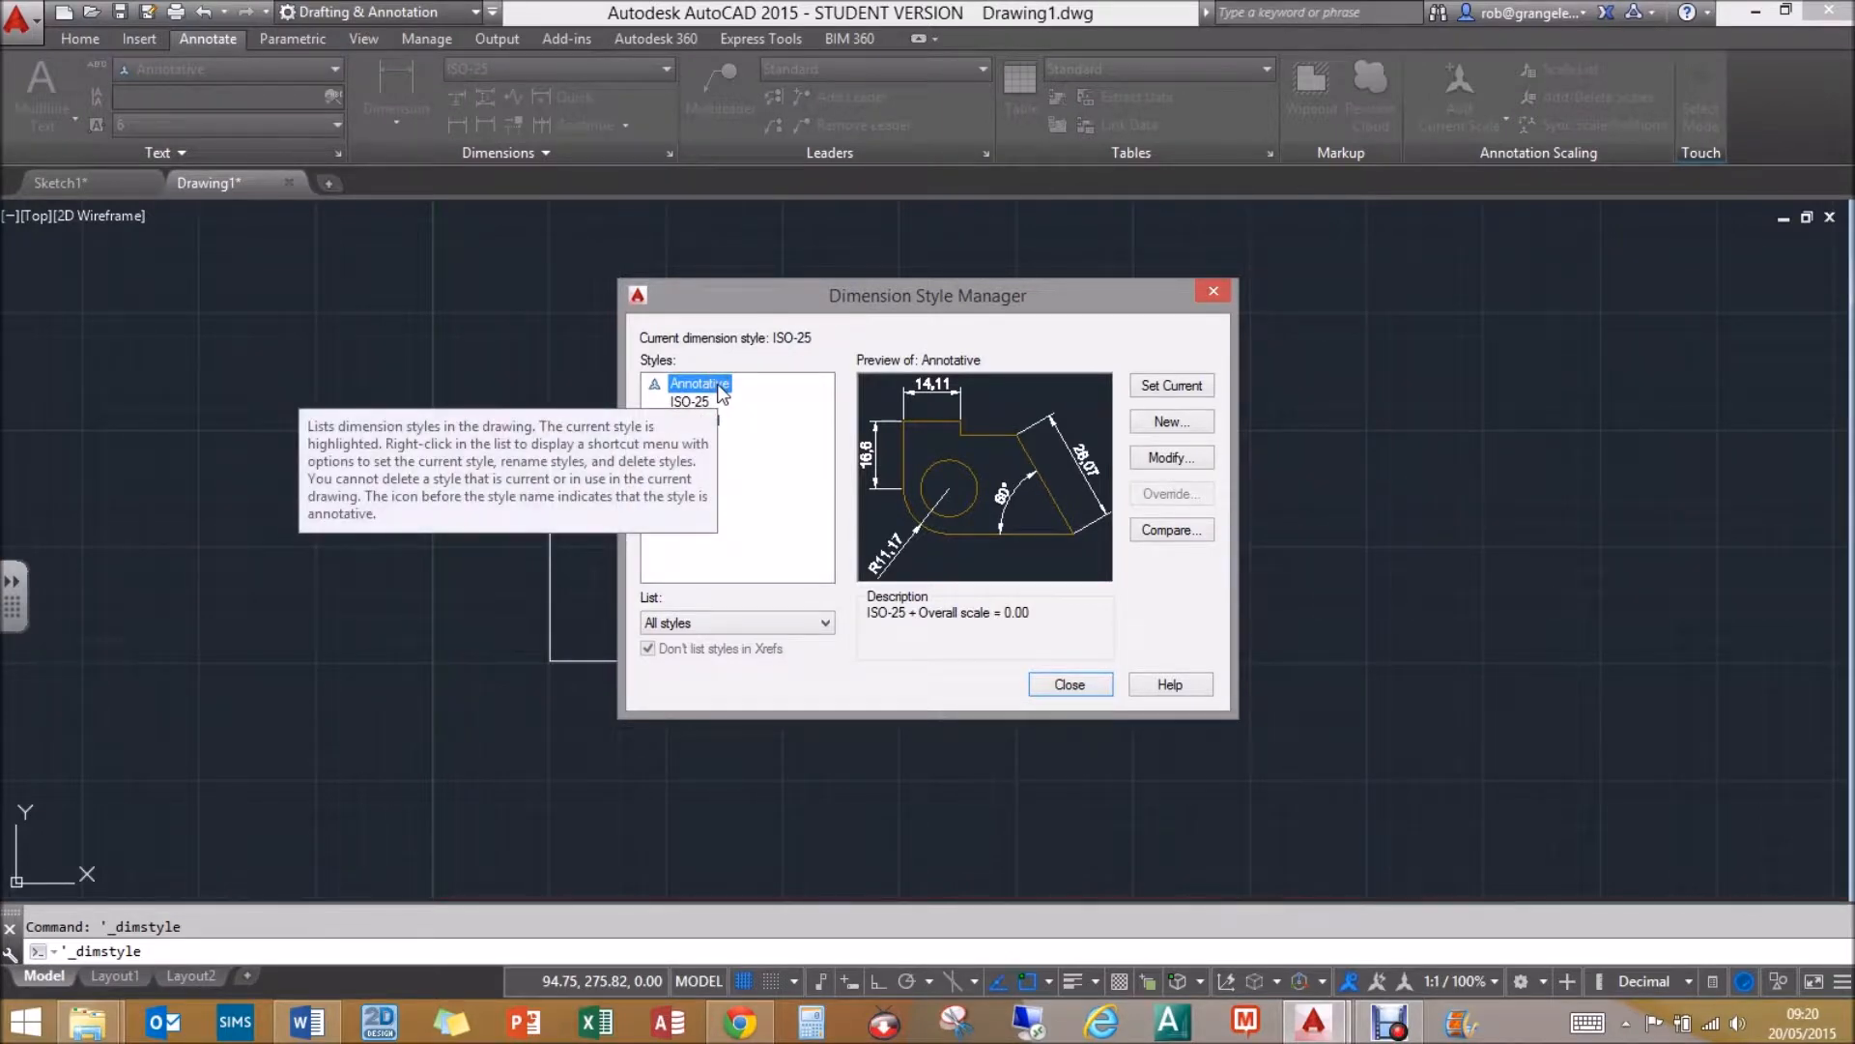
pyautogui.click(784, 492)
pyautogui.click(749, 490)
pyautogui.click(711, 382)
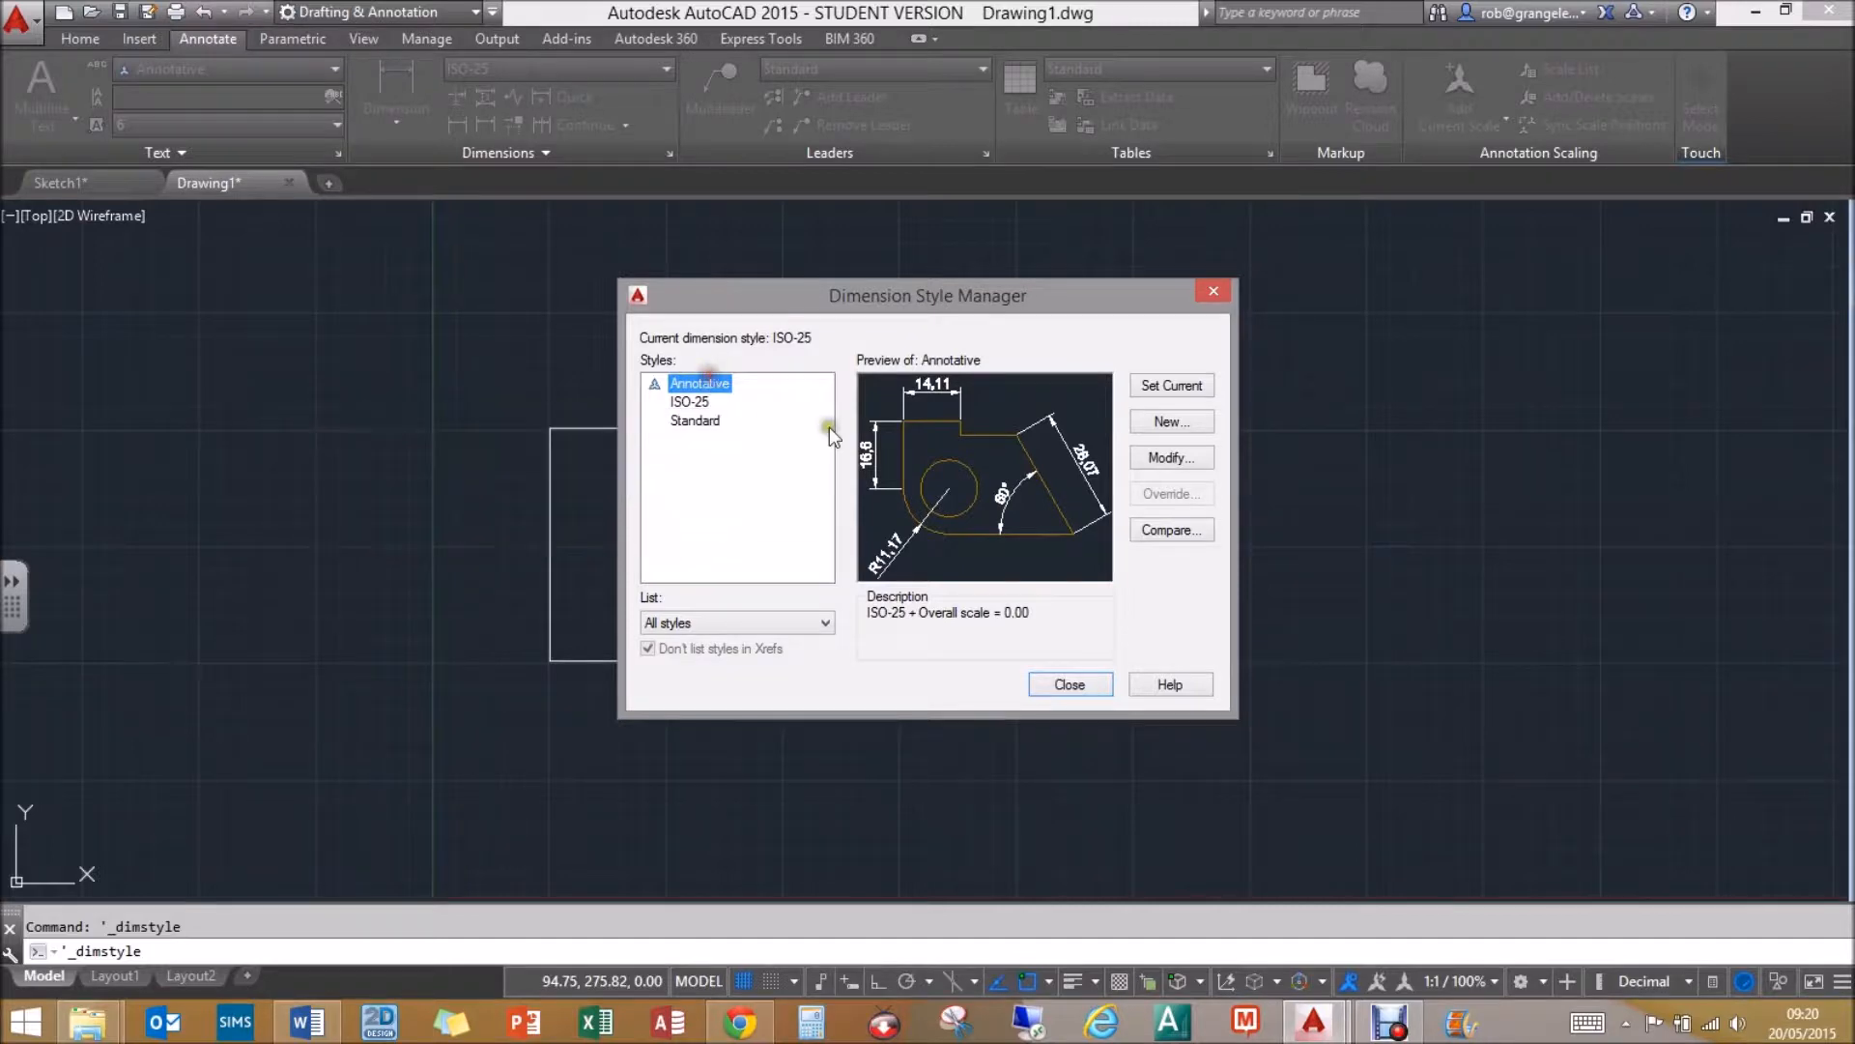
pyautogui.click(1190, 457)
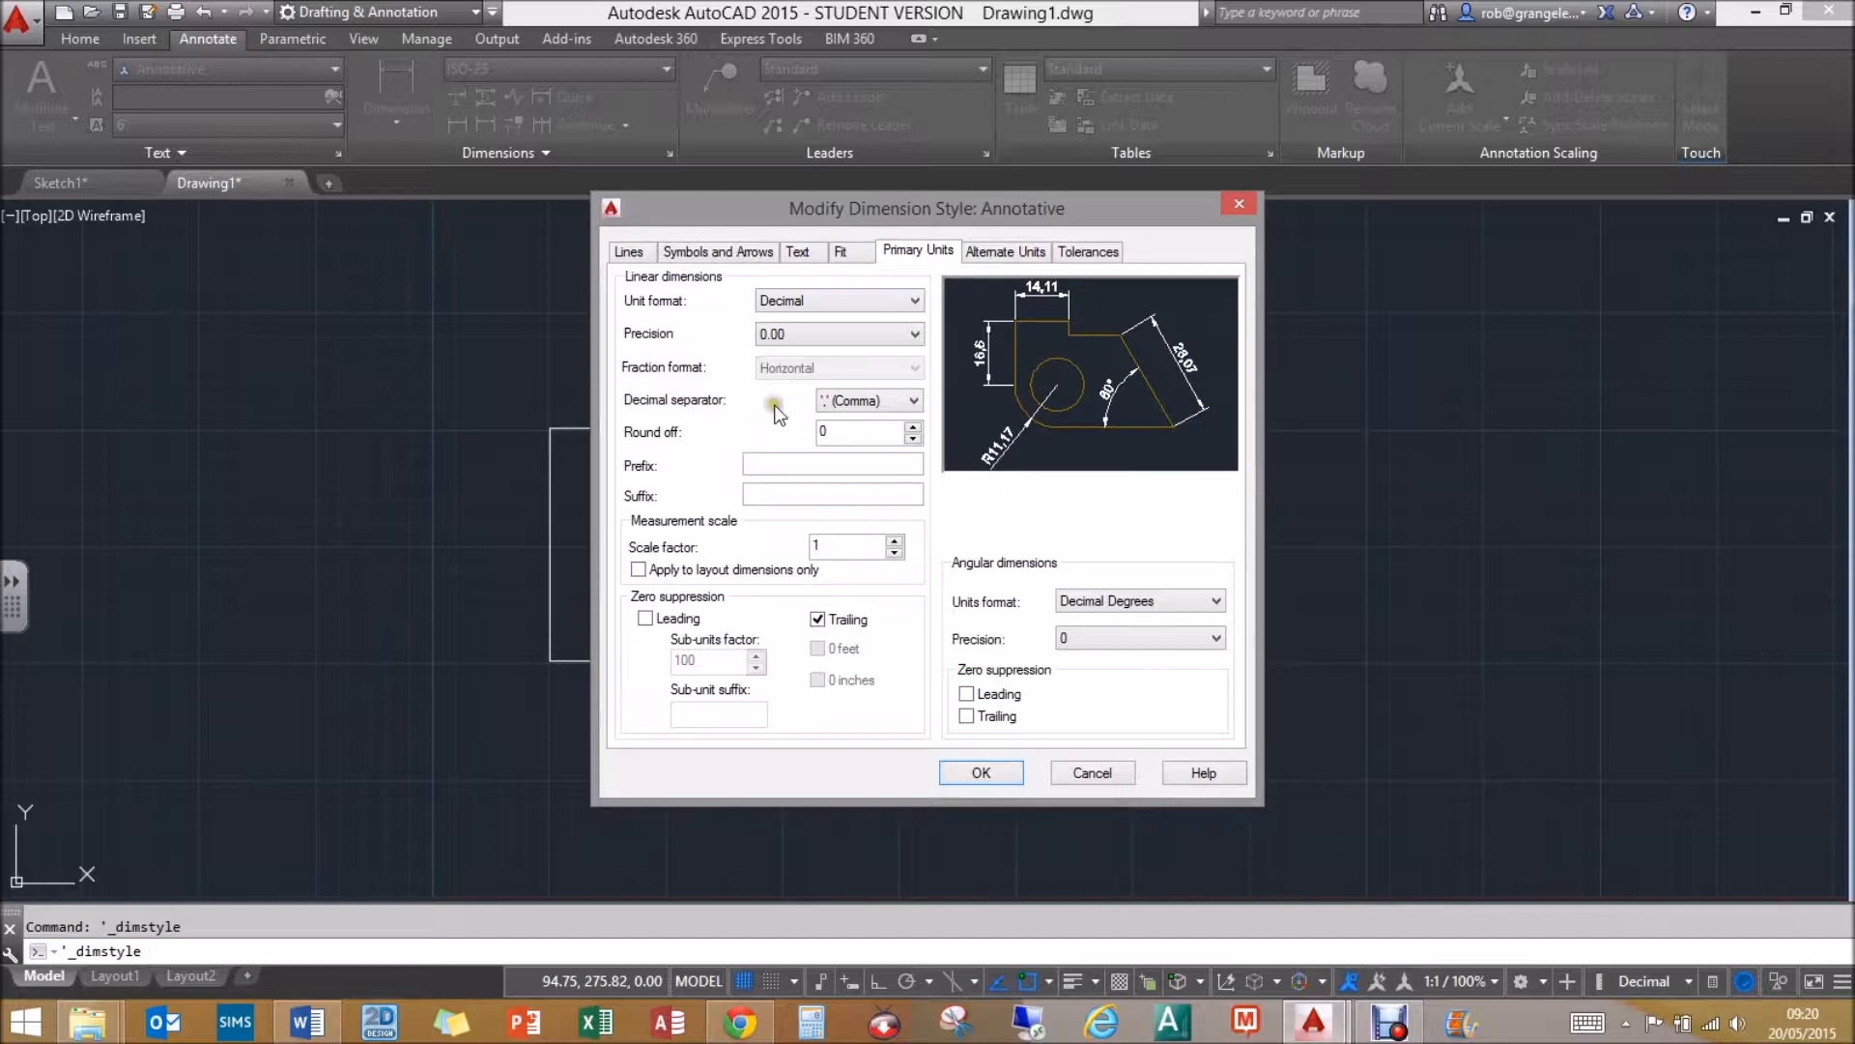
pyautogui.click(912, 400)
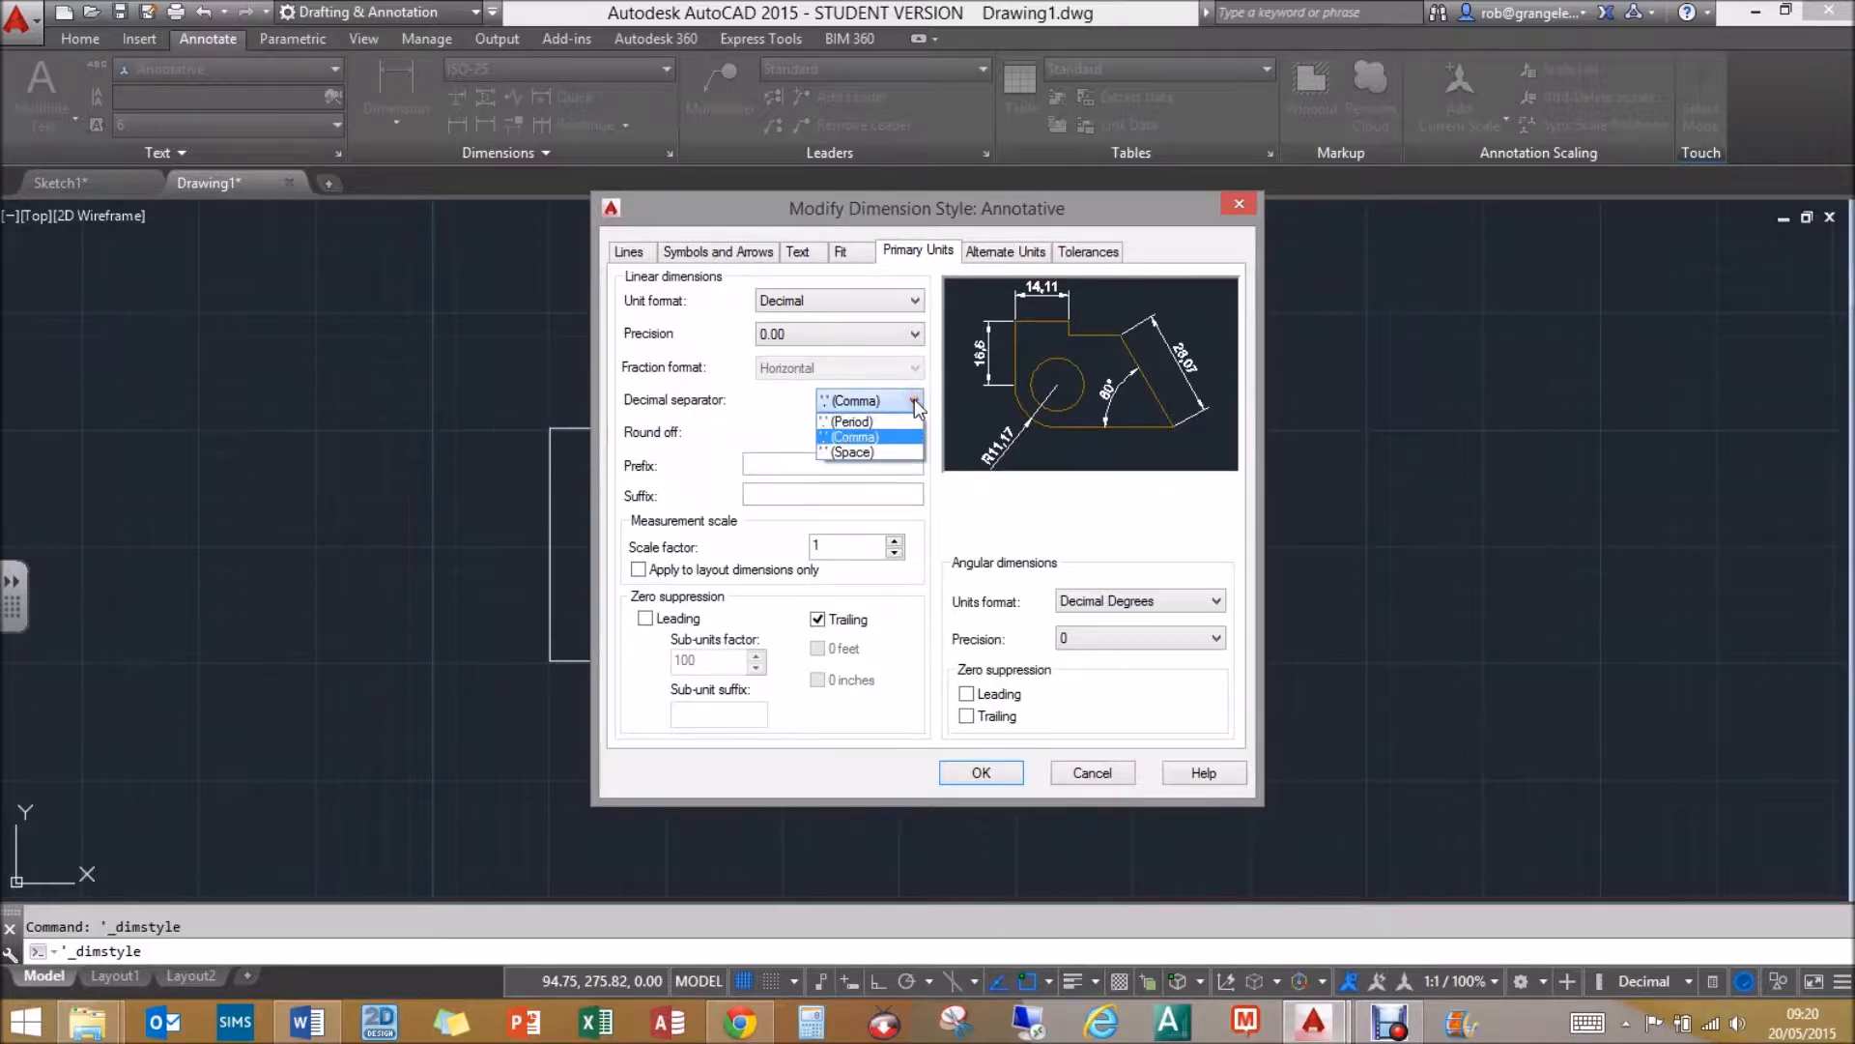
pyautogui.click(880, 421)
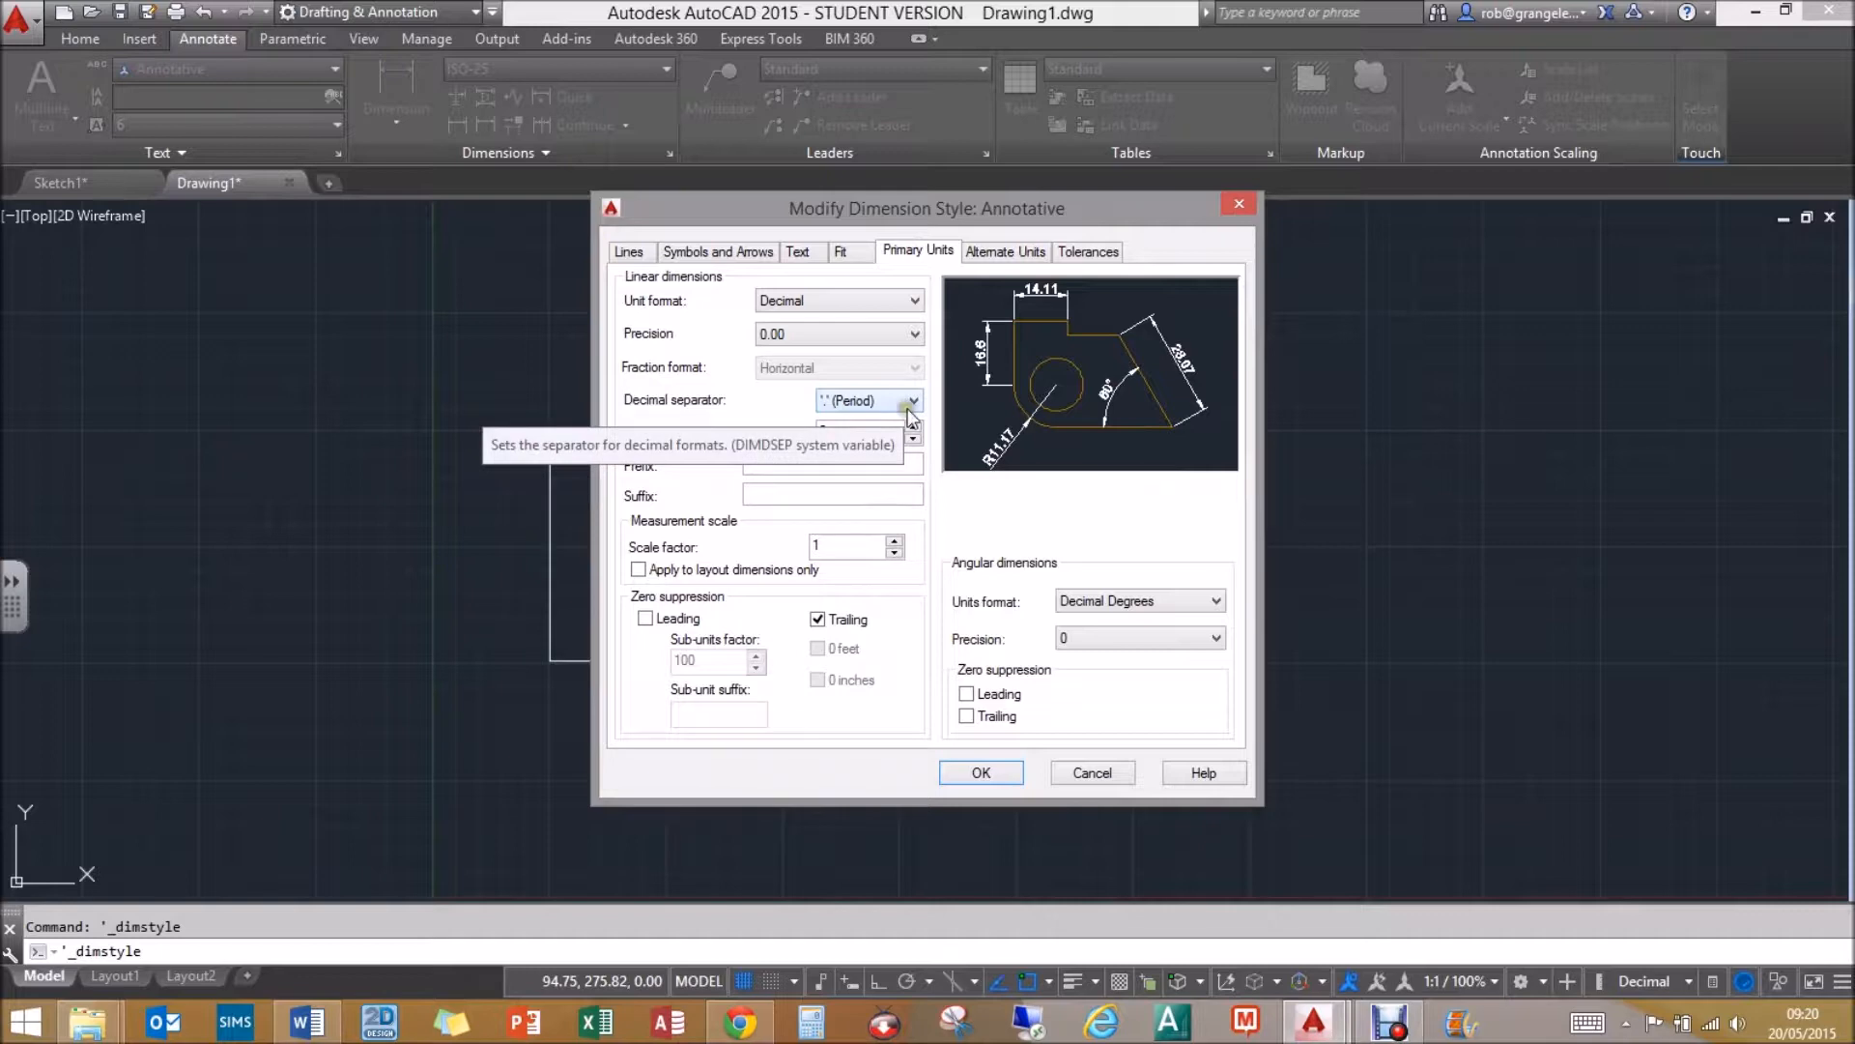
# - Set the Annotative dimension style's text height to 6
pyautogui.click(797, 252)
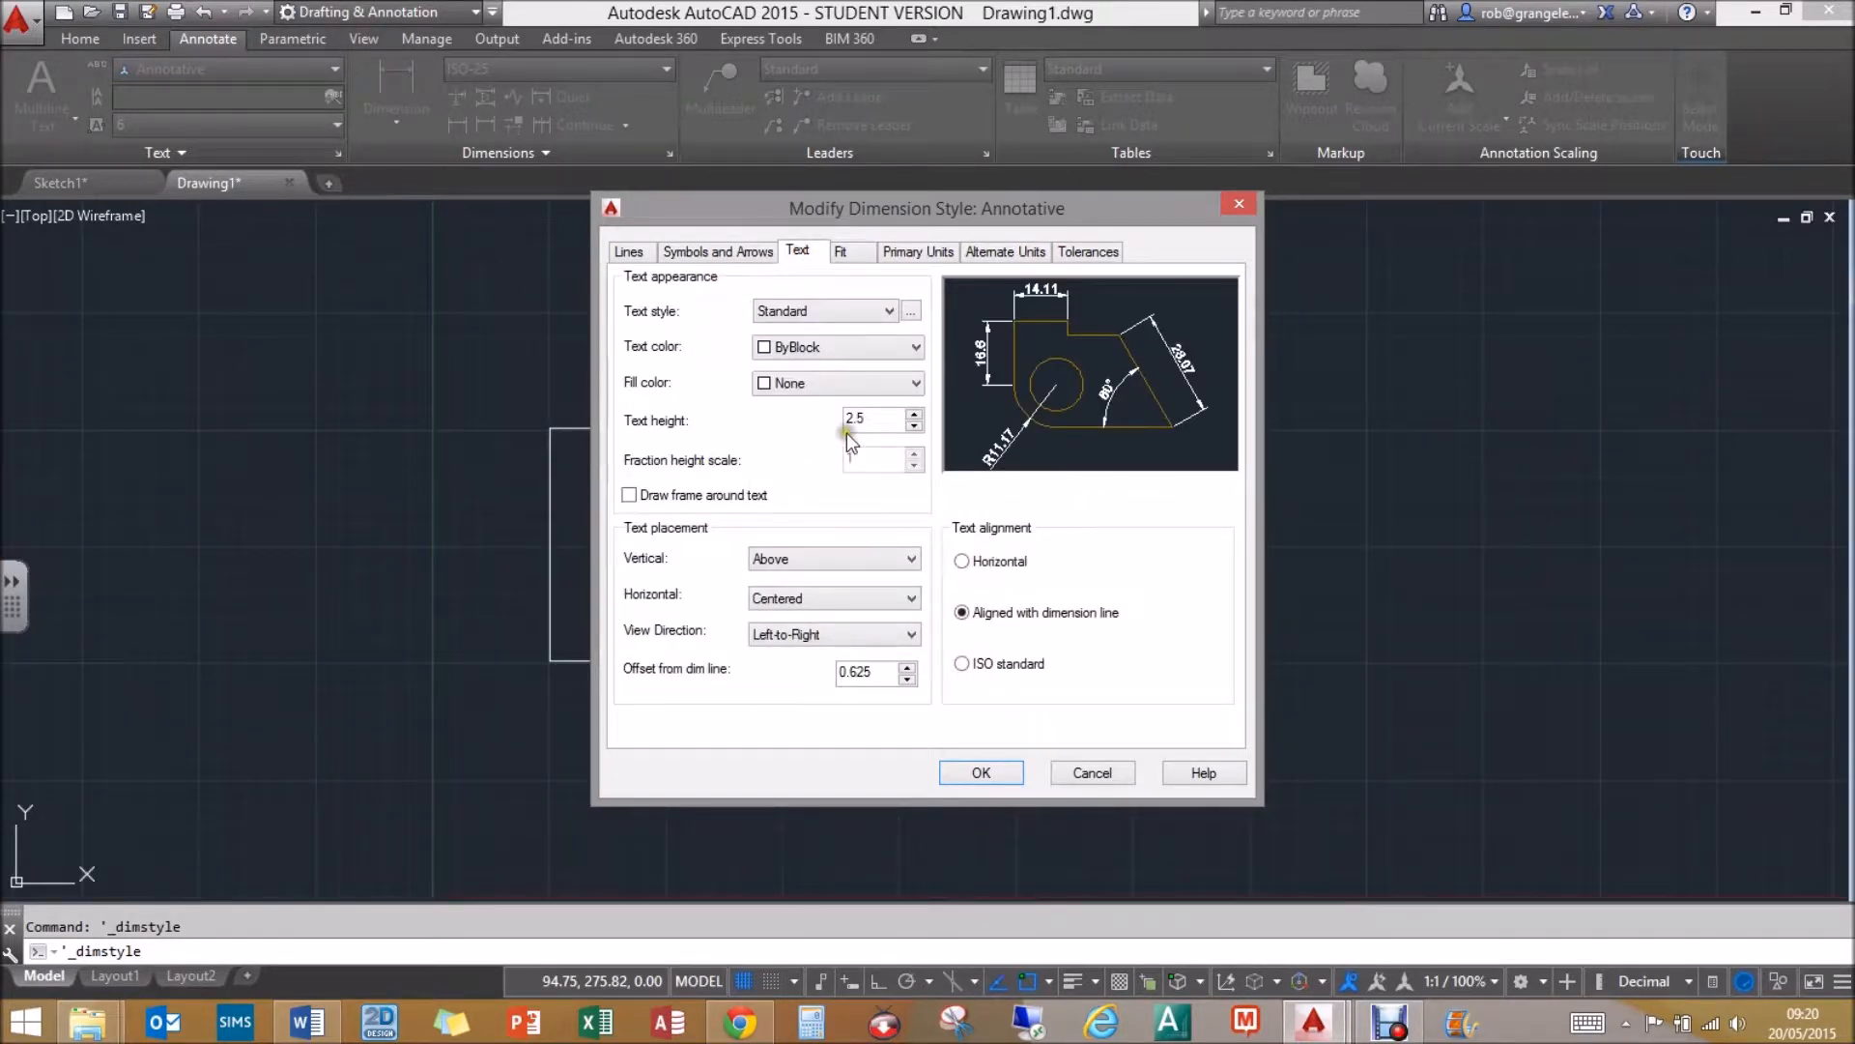
pyautogui.moveTo(874, 420); pyautogui.dragTo(829, 416)
pyautogui.write('6')
# - Increase the Annotative style's extension line offset from origin to about 2.03 and the extension beyond dimension lines to 1.5
pyautogui.click(629, 252)
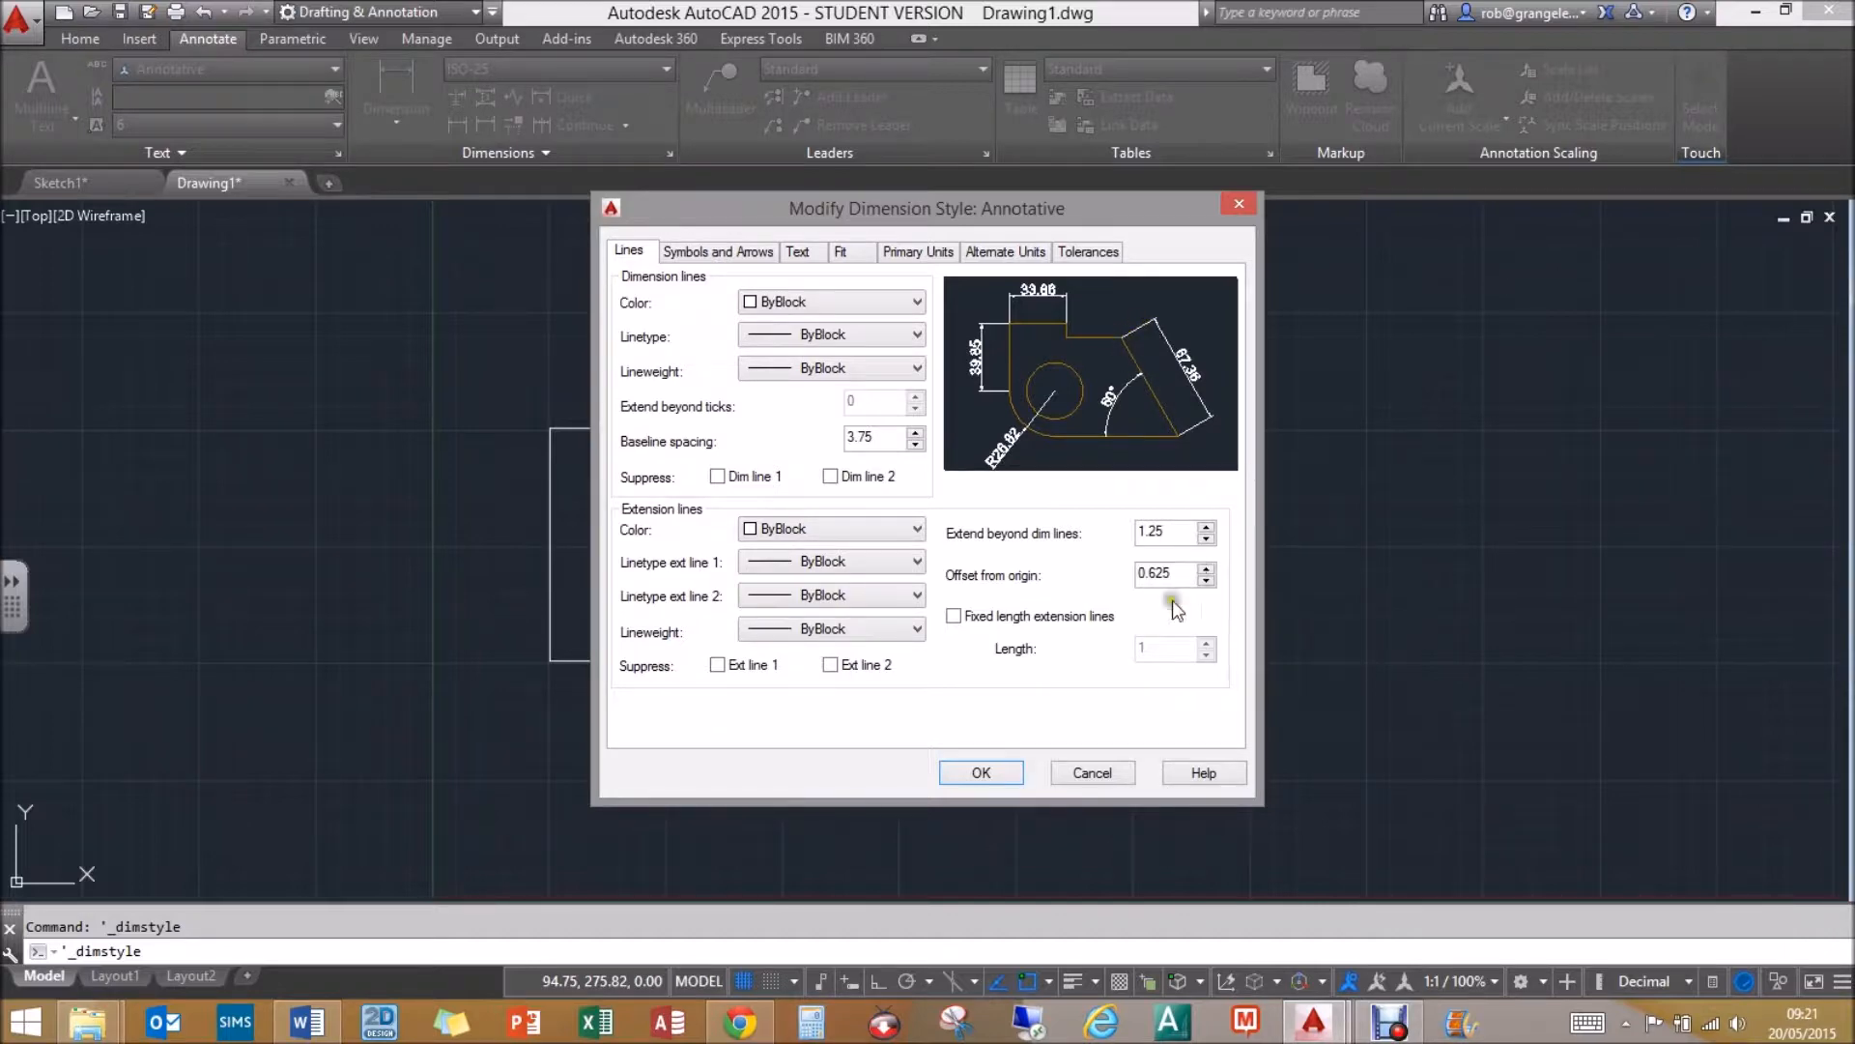
pyautogui.click(1206, 567)
pyautogui.click(1206, 567)
pyautogui.click(1206, 567)
pyautogui.click(1206, 567)
pyautogui.click(1206, 524)
pyautogui.click(981, 773)
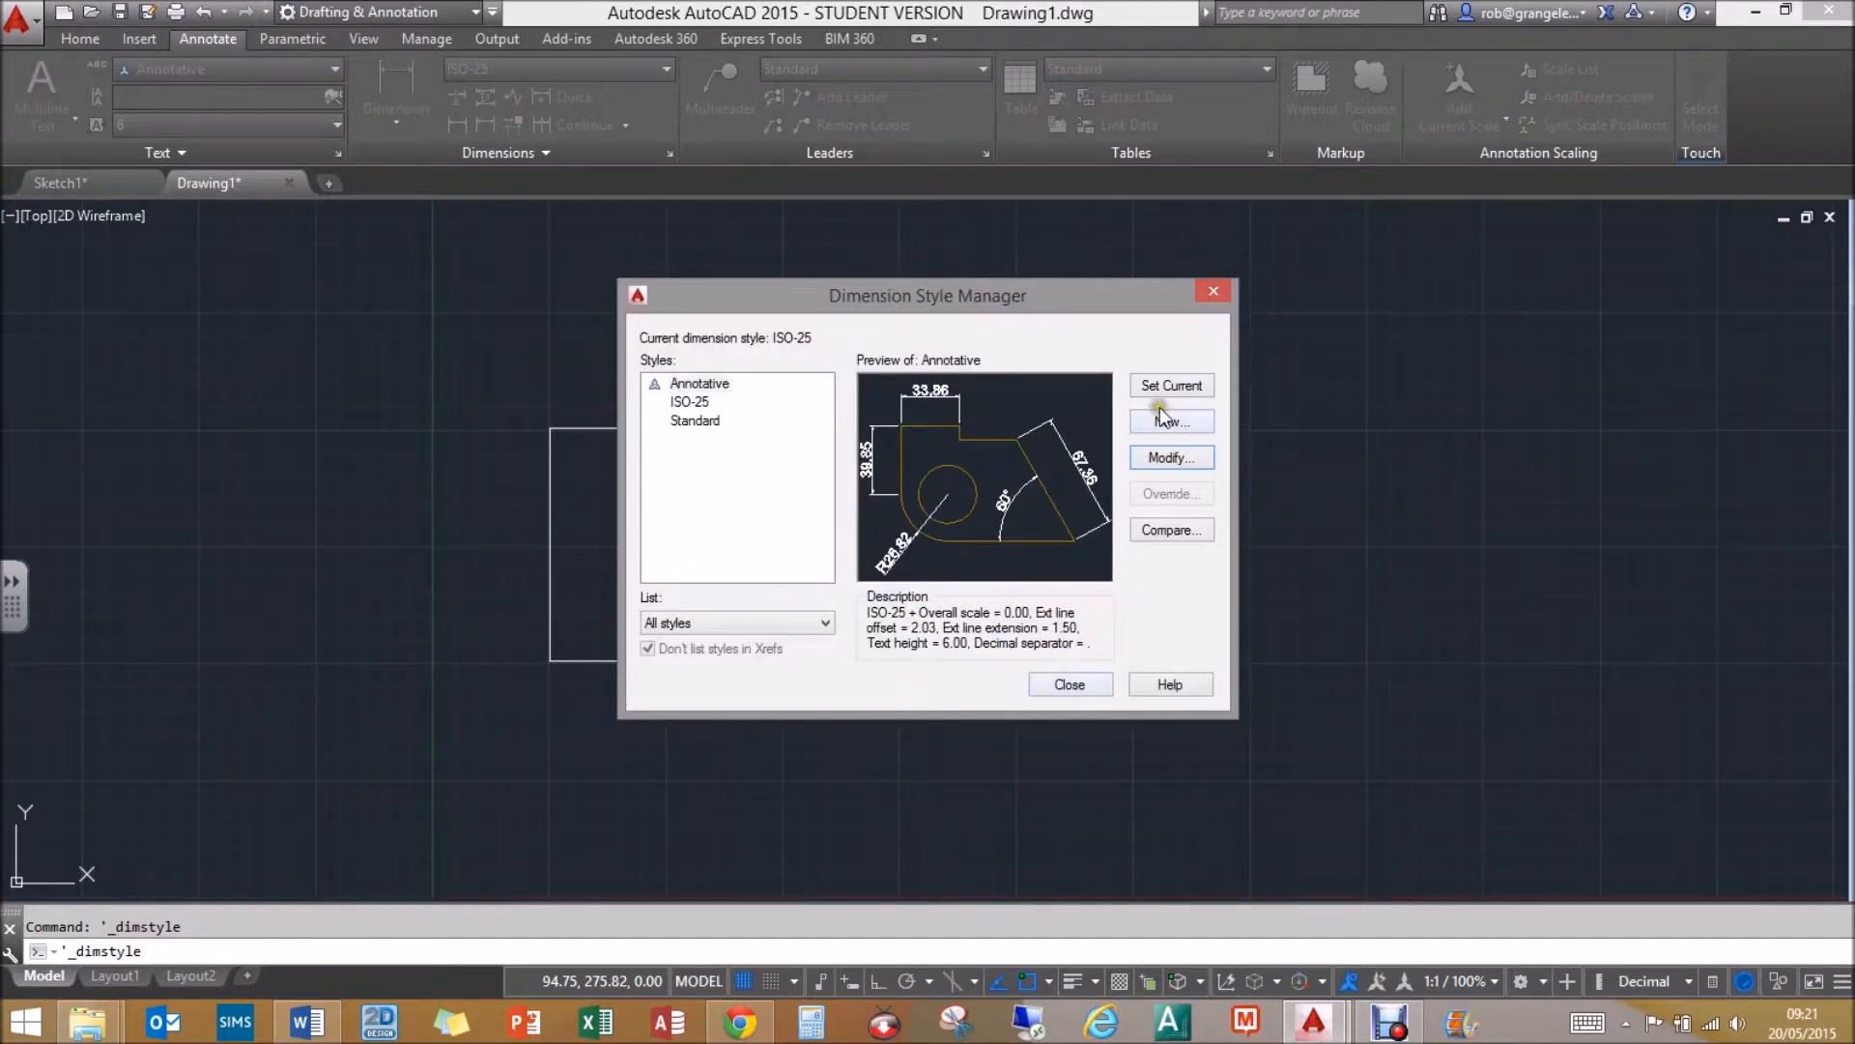
# - Make Annotative the current dimension style
pyautogui.click(1189, 379)
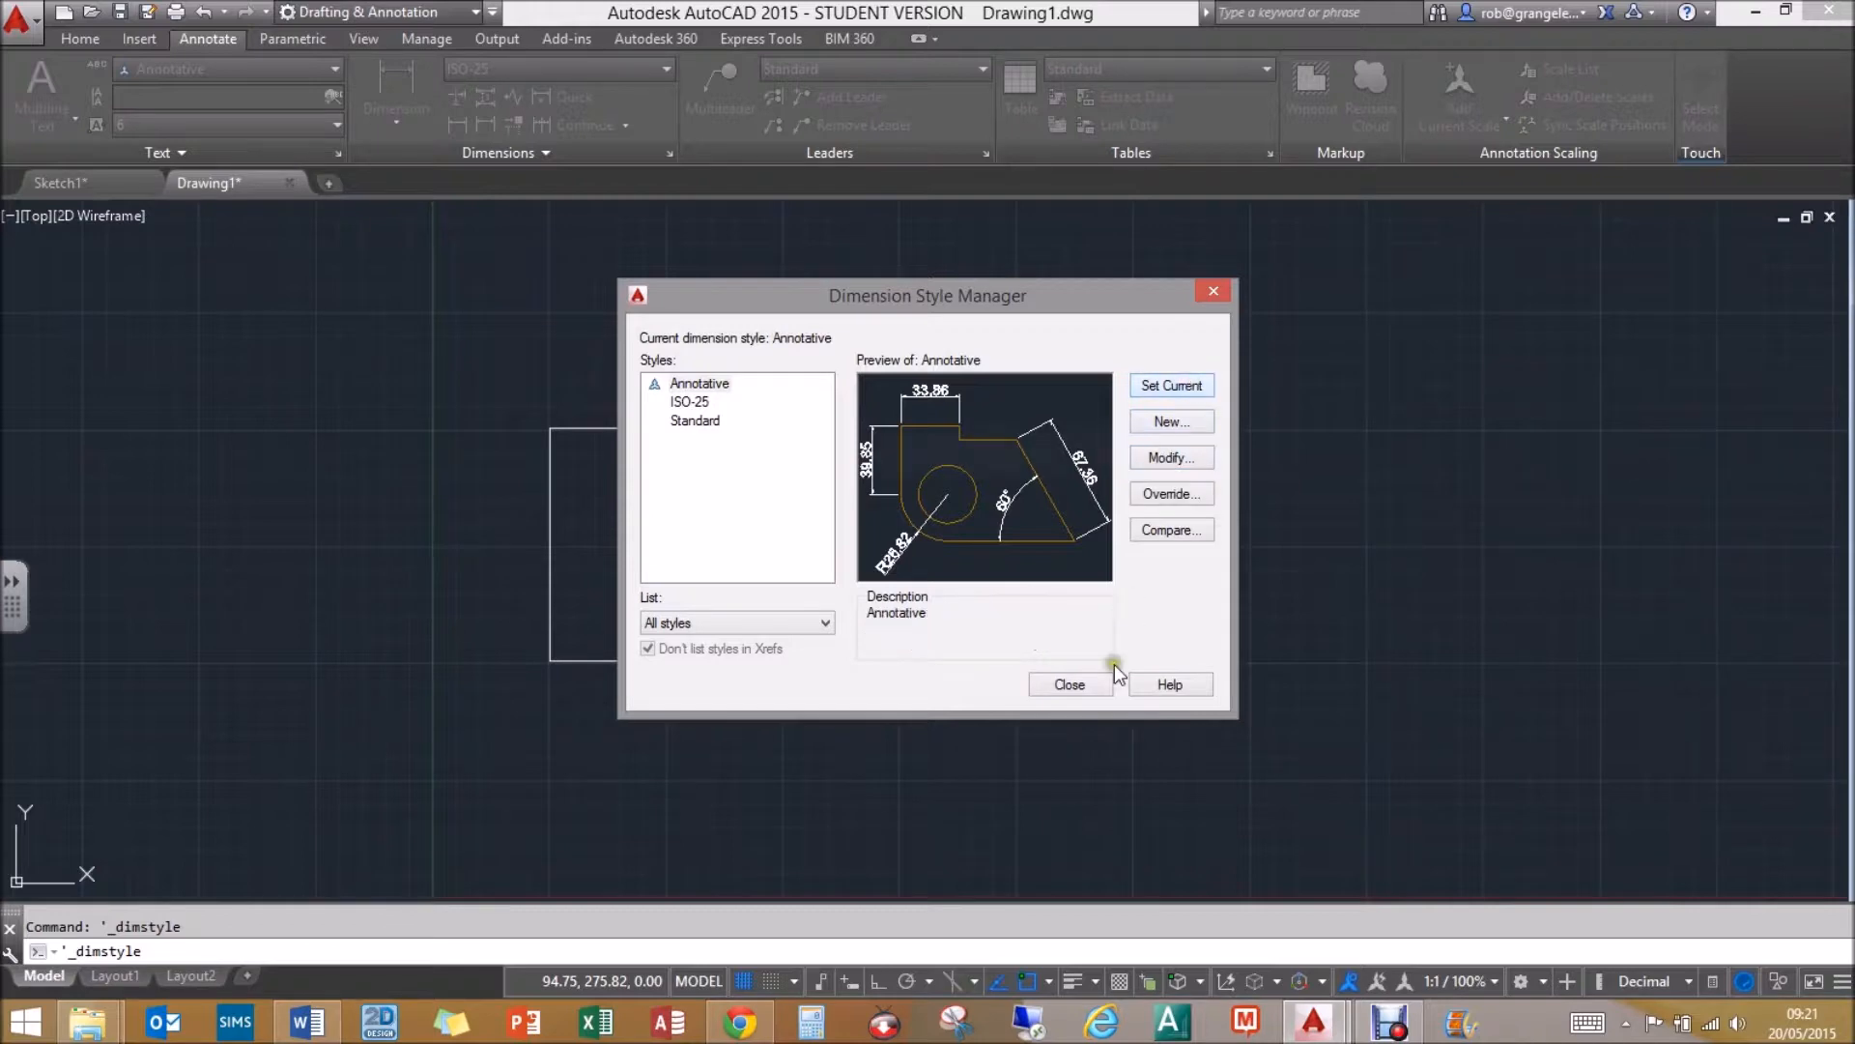
pyautogui.click(1070, 683)
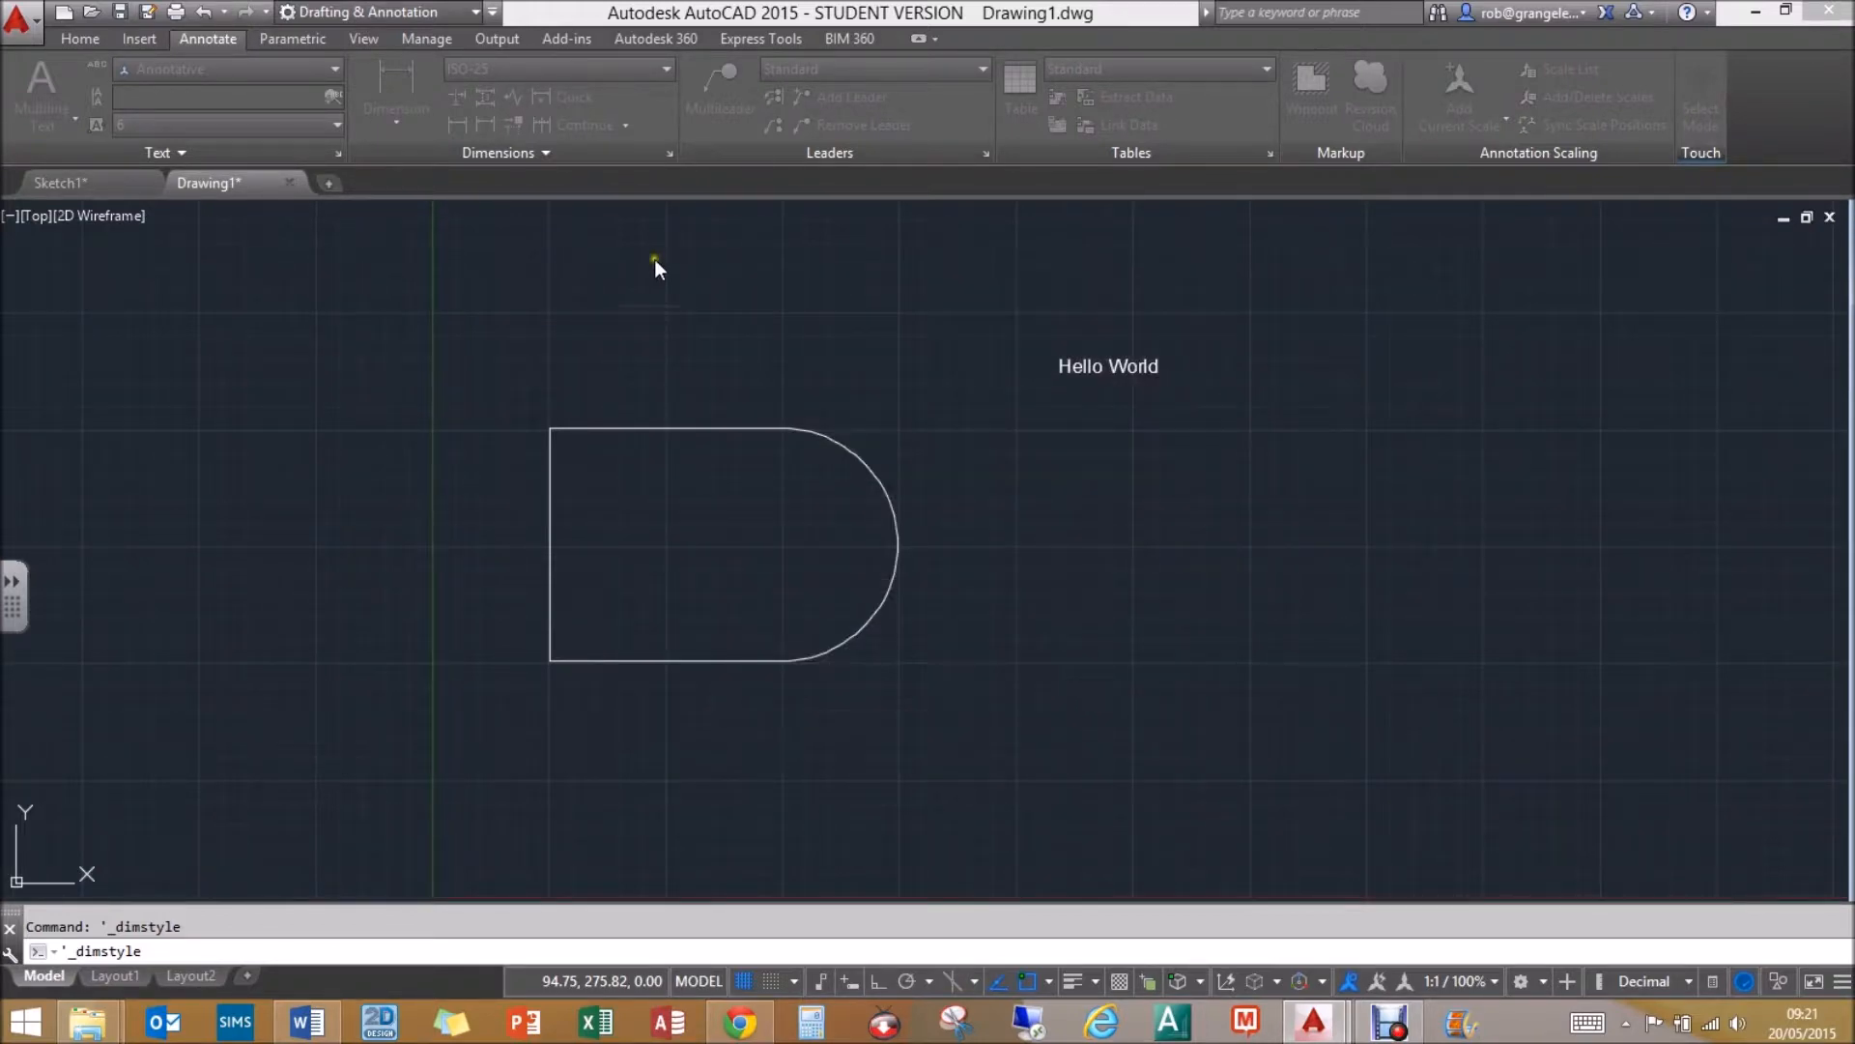
pyautogui.click(666, 69)
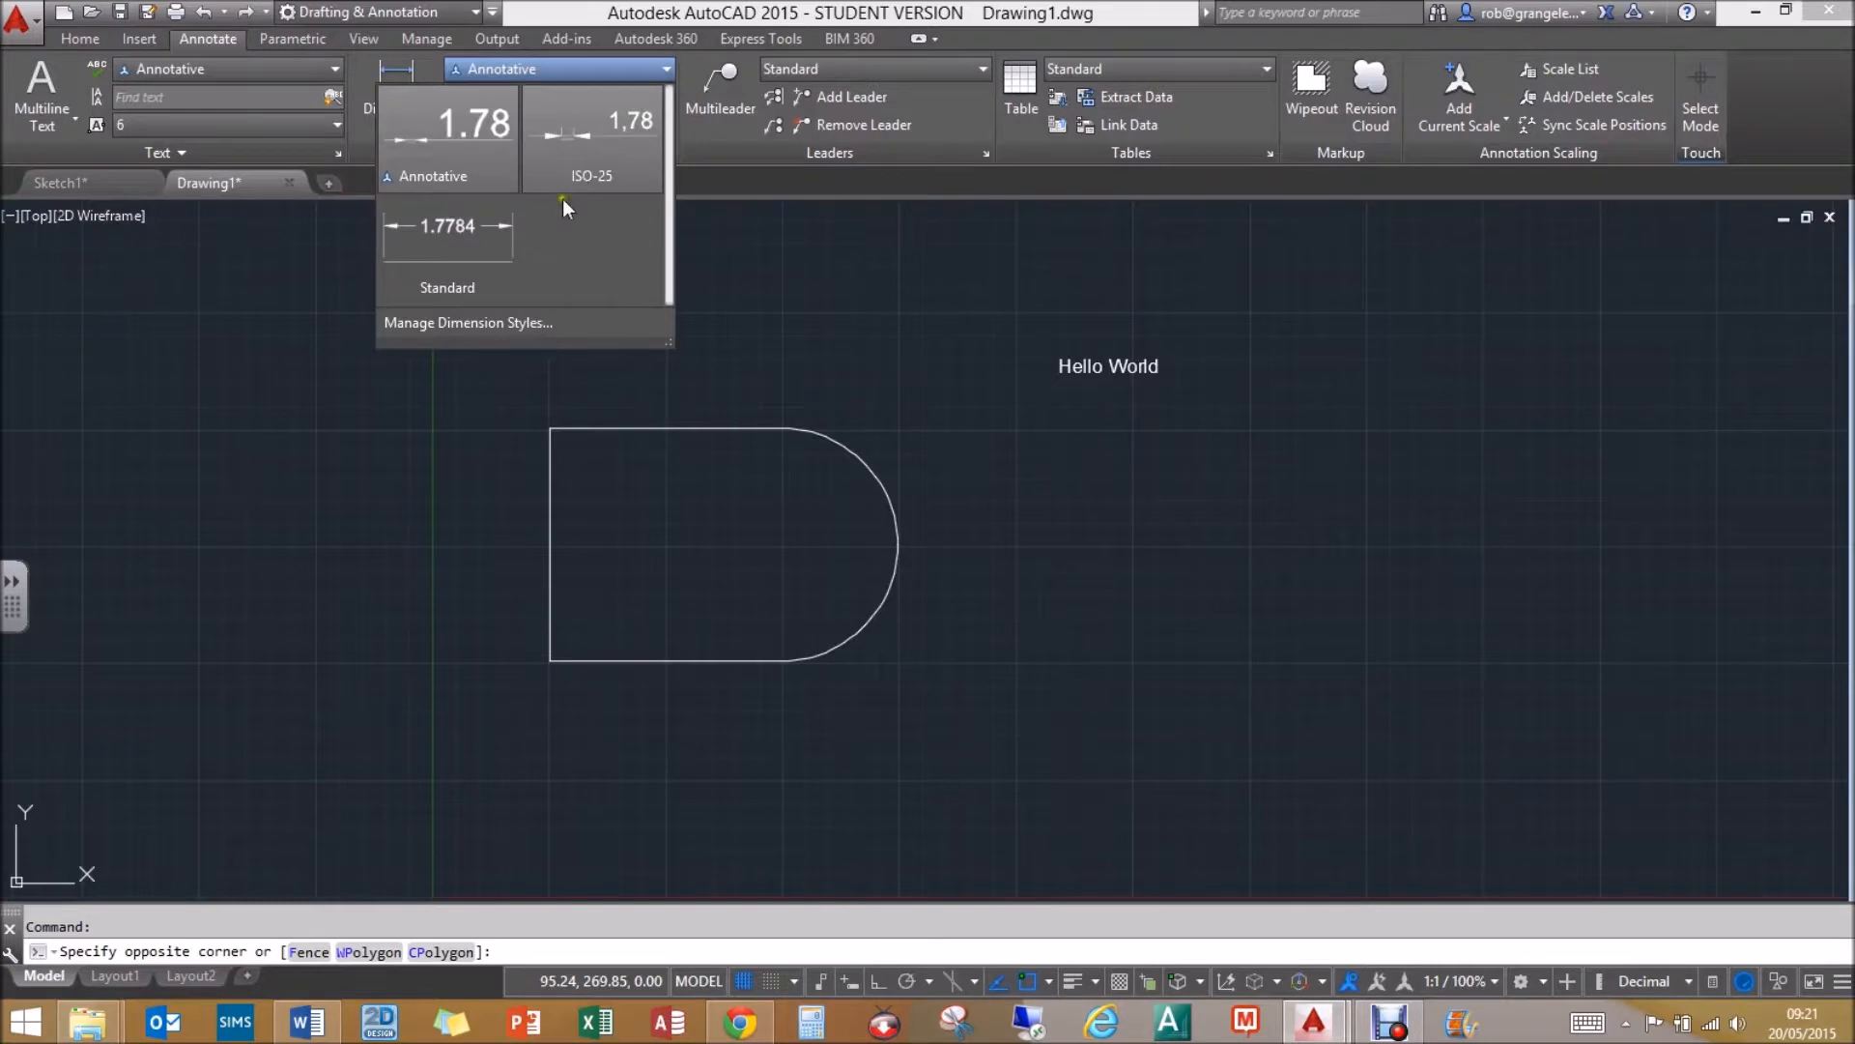
pyautogui.click(456, 159)
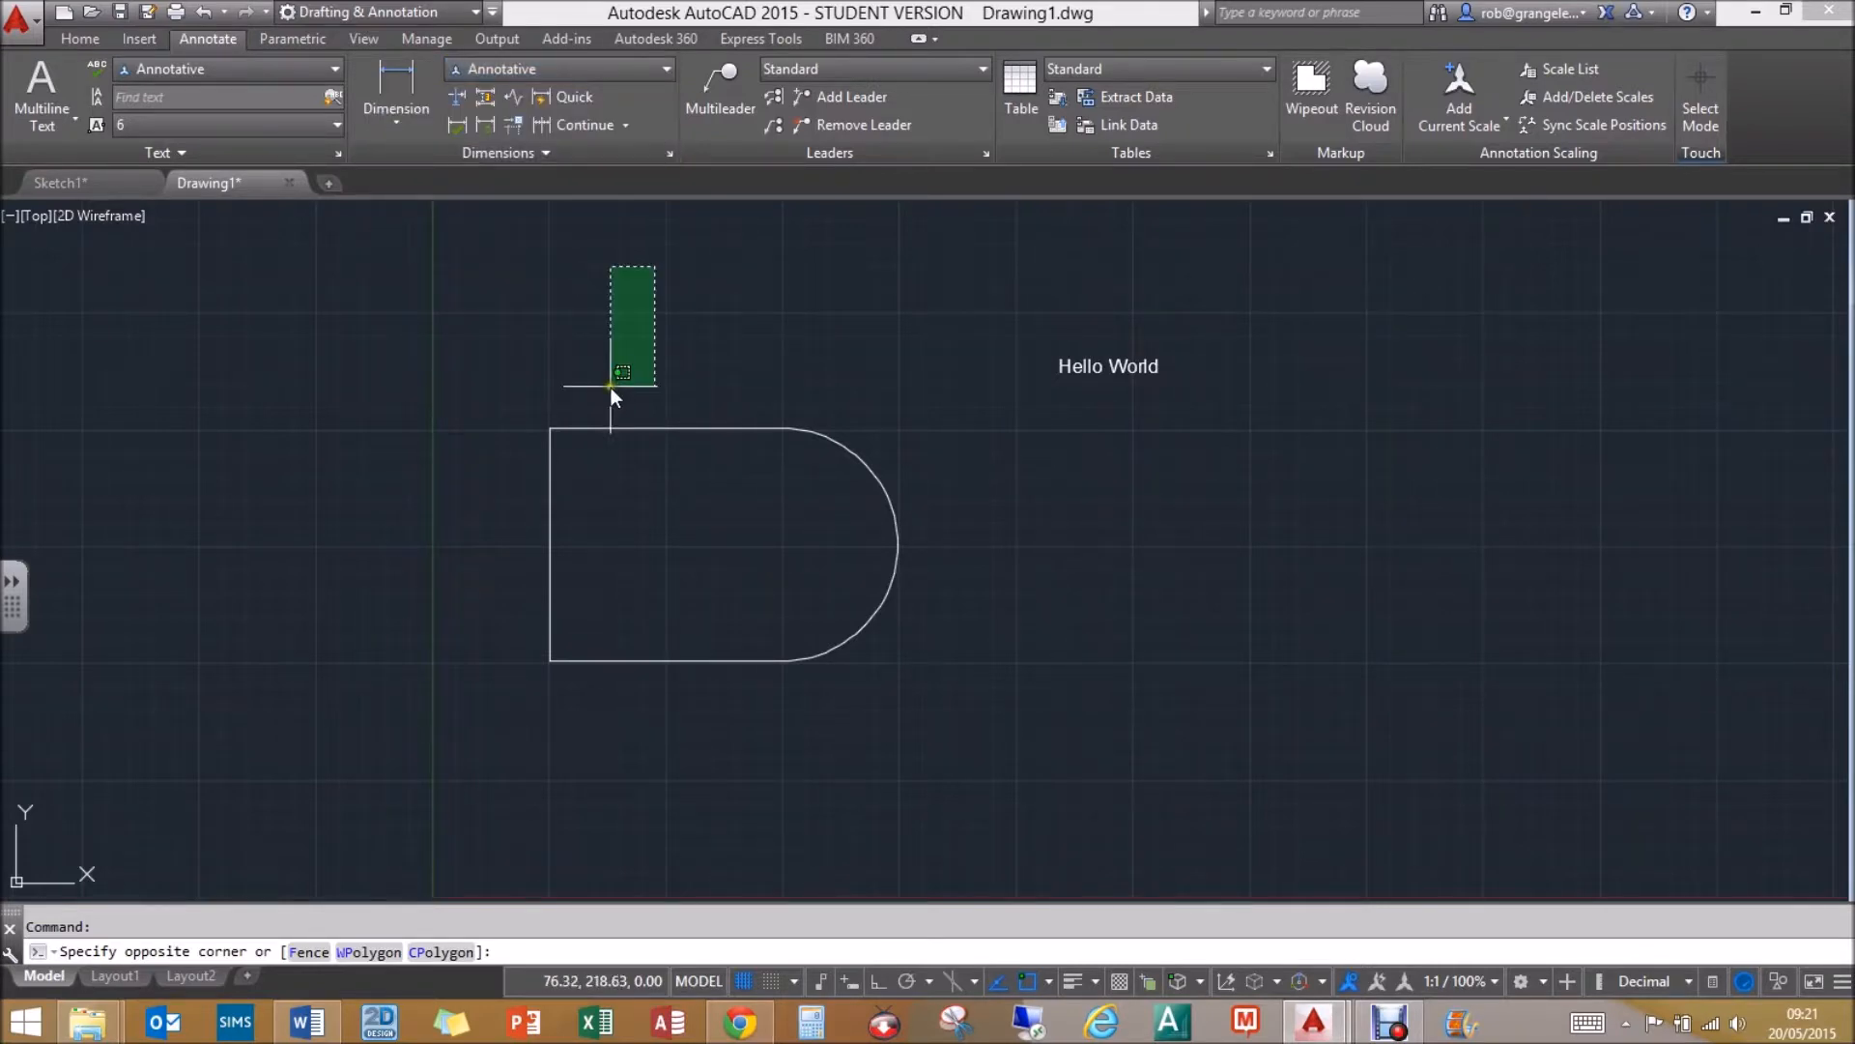
# - Add a linear dimension to the outline's straight top edge, placing the dimension line well above the shape
pyautogui.click(653, 311)
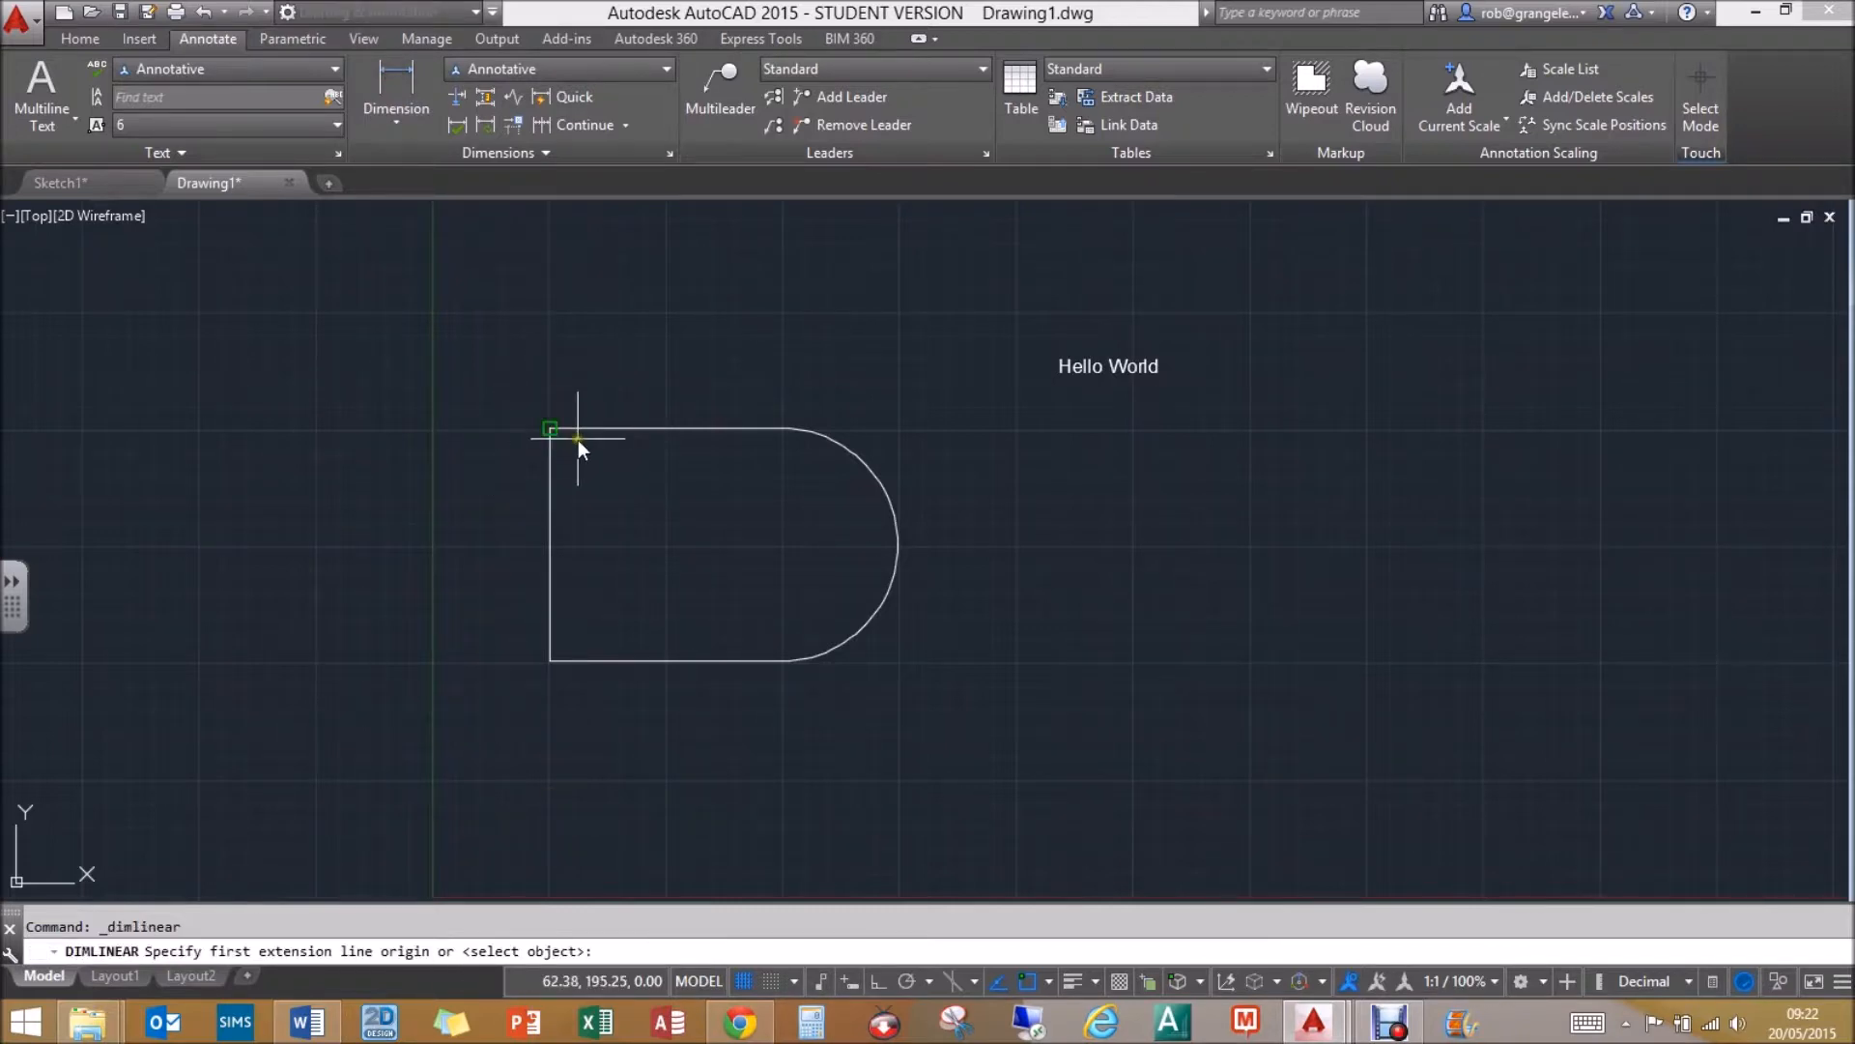
pyautogui.click(551, 429)
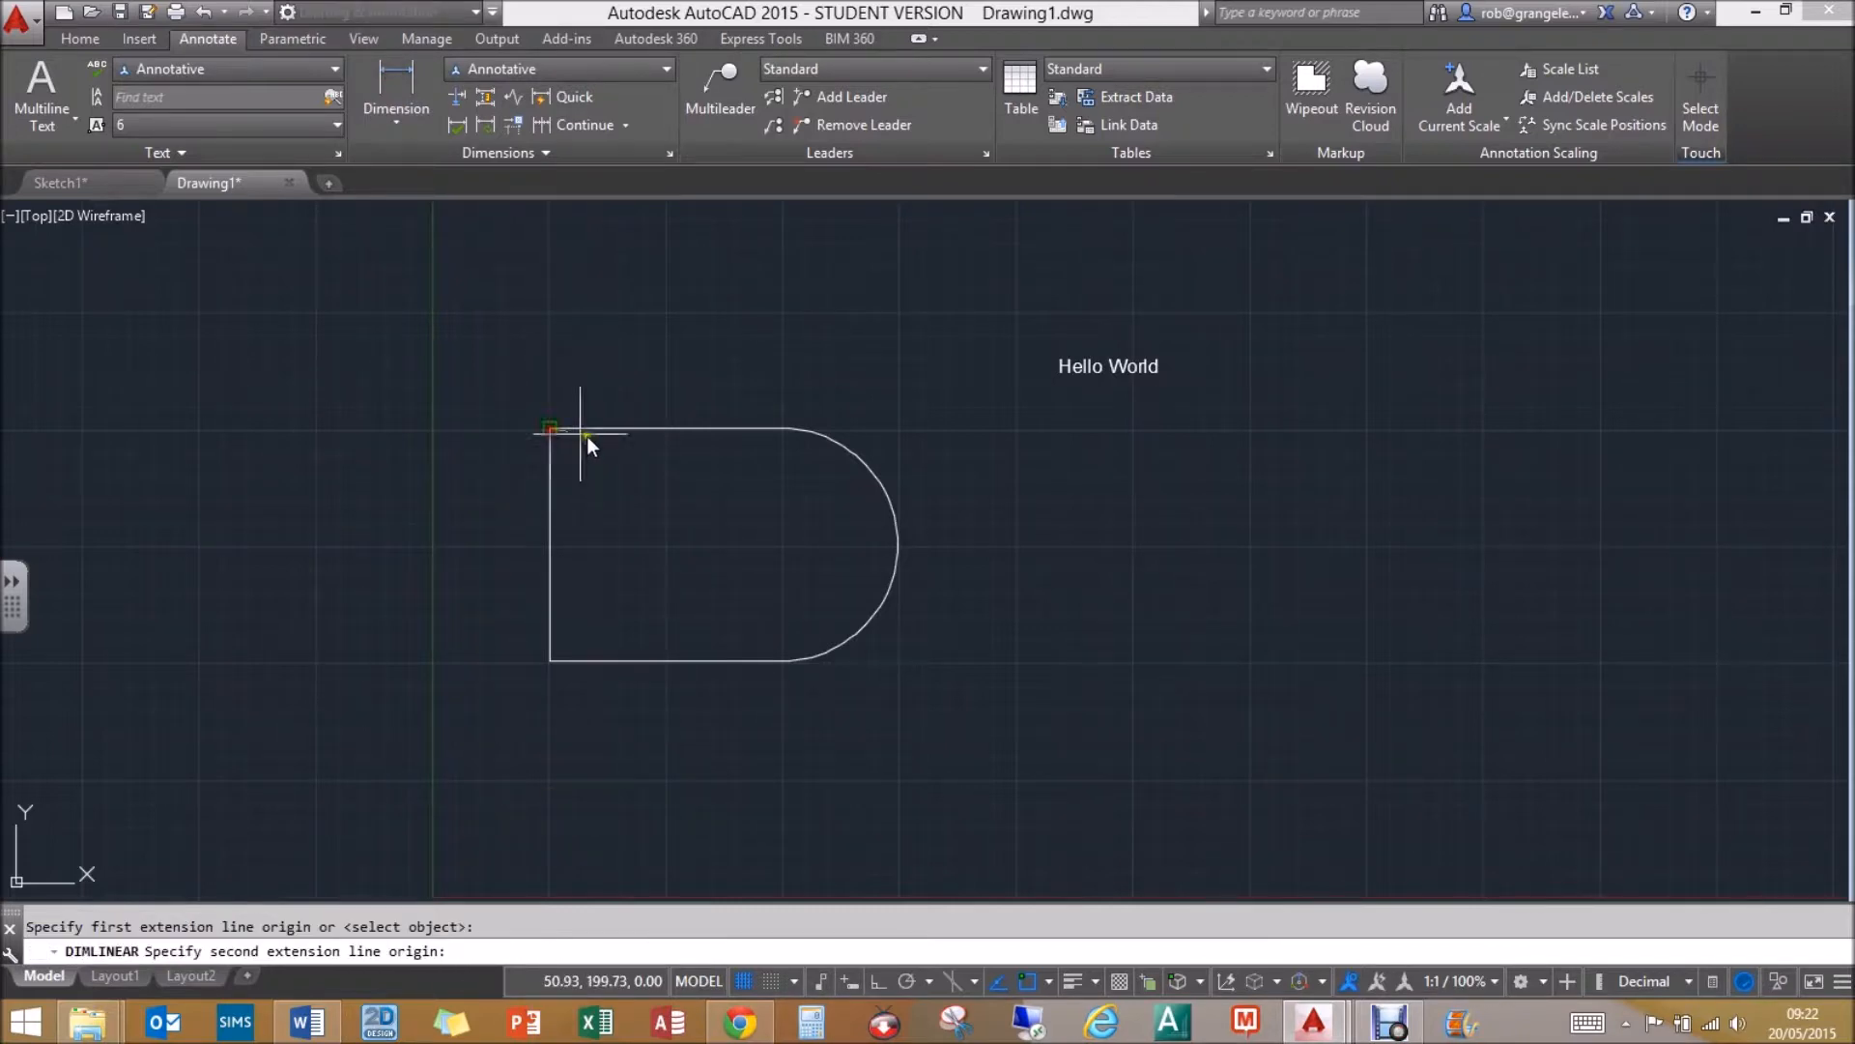
pyautogui.click(784, 427)
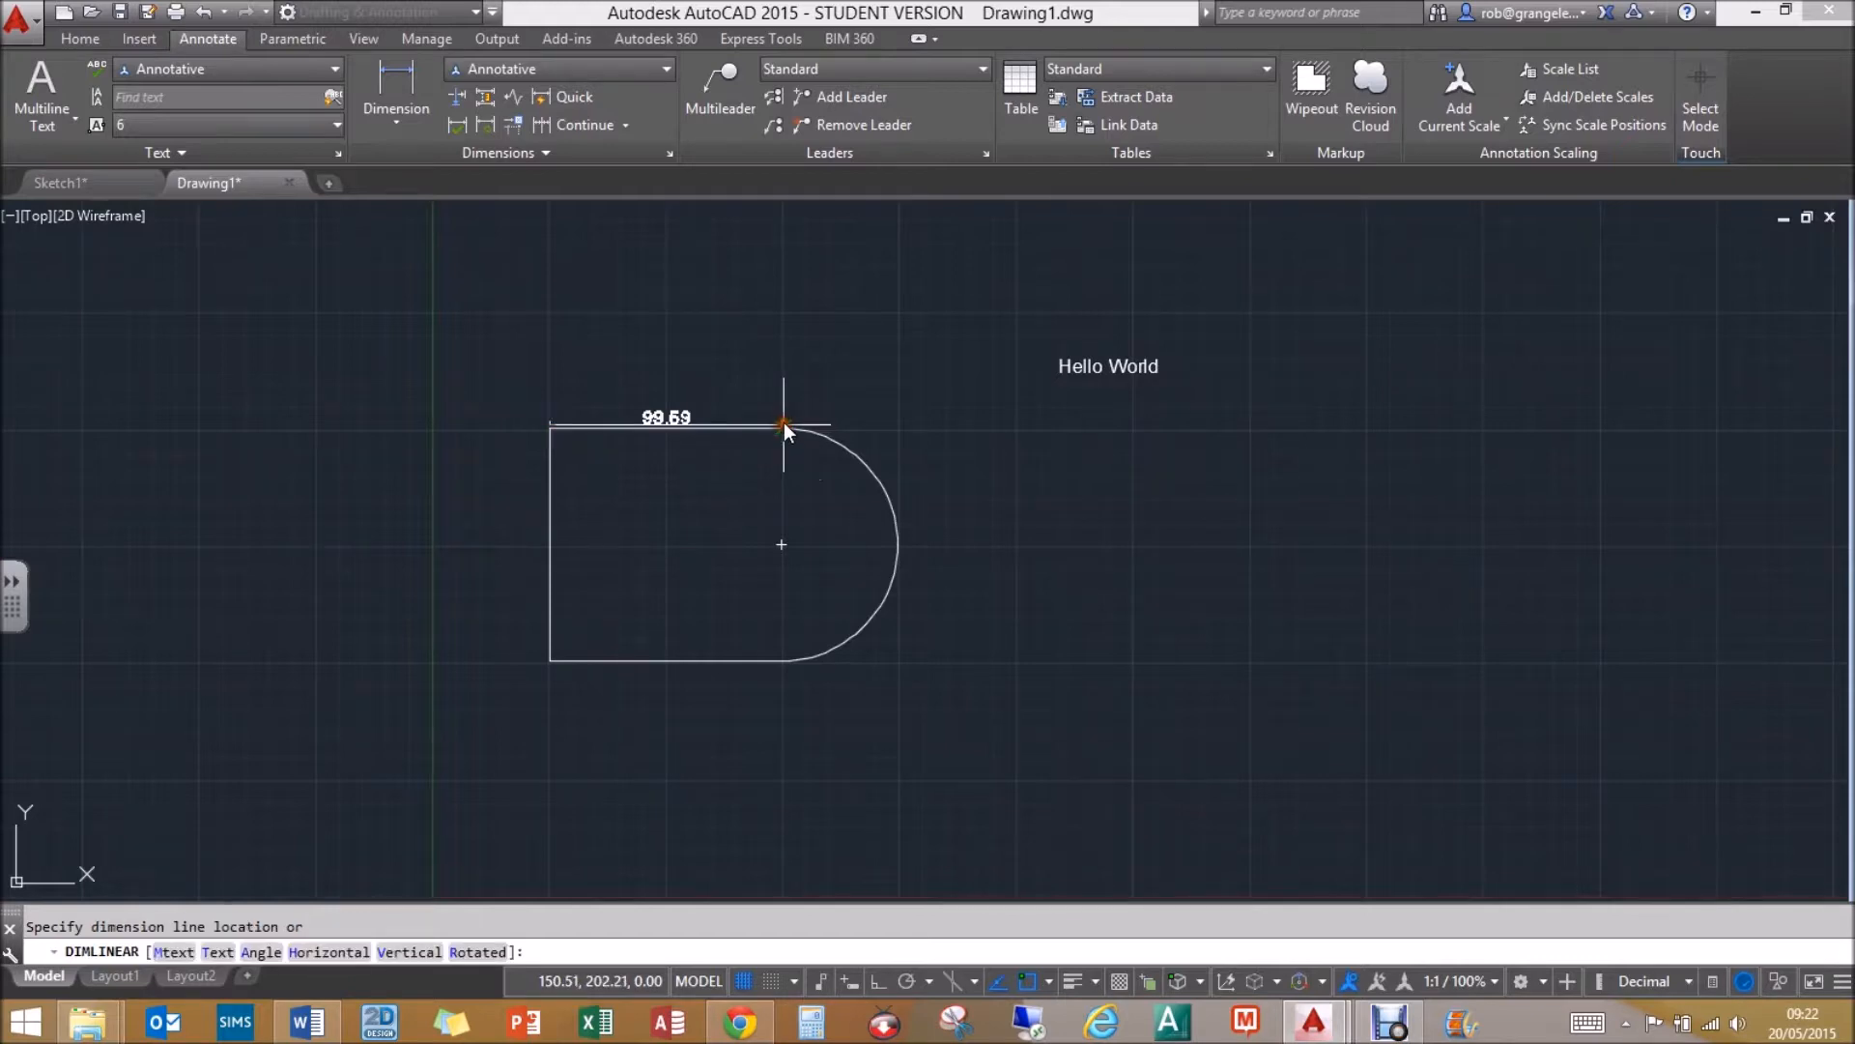
pyautogui.click(787, 250)
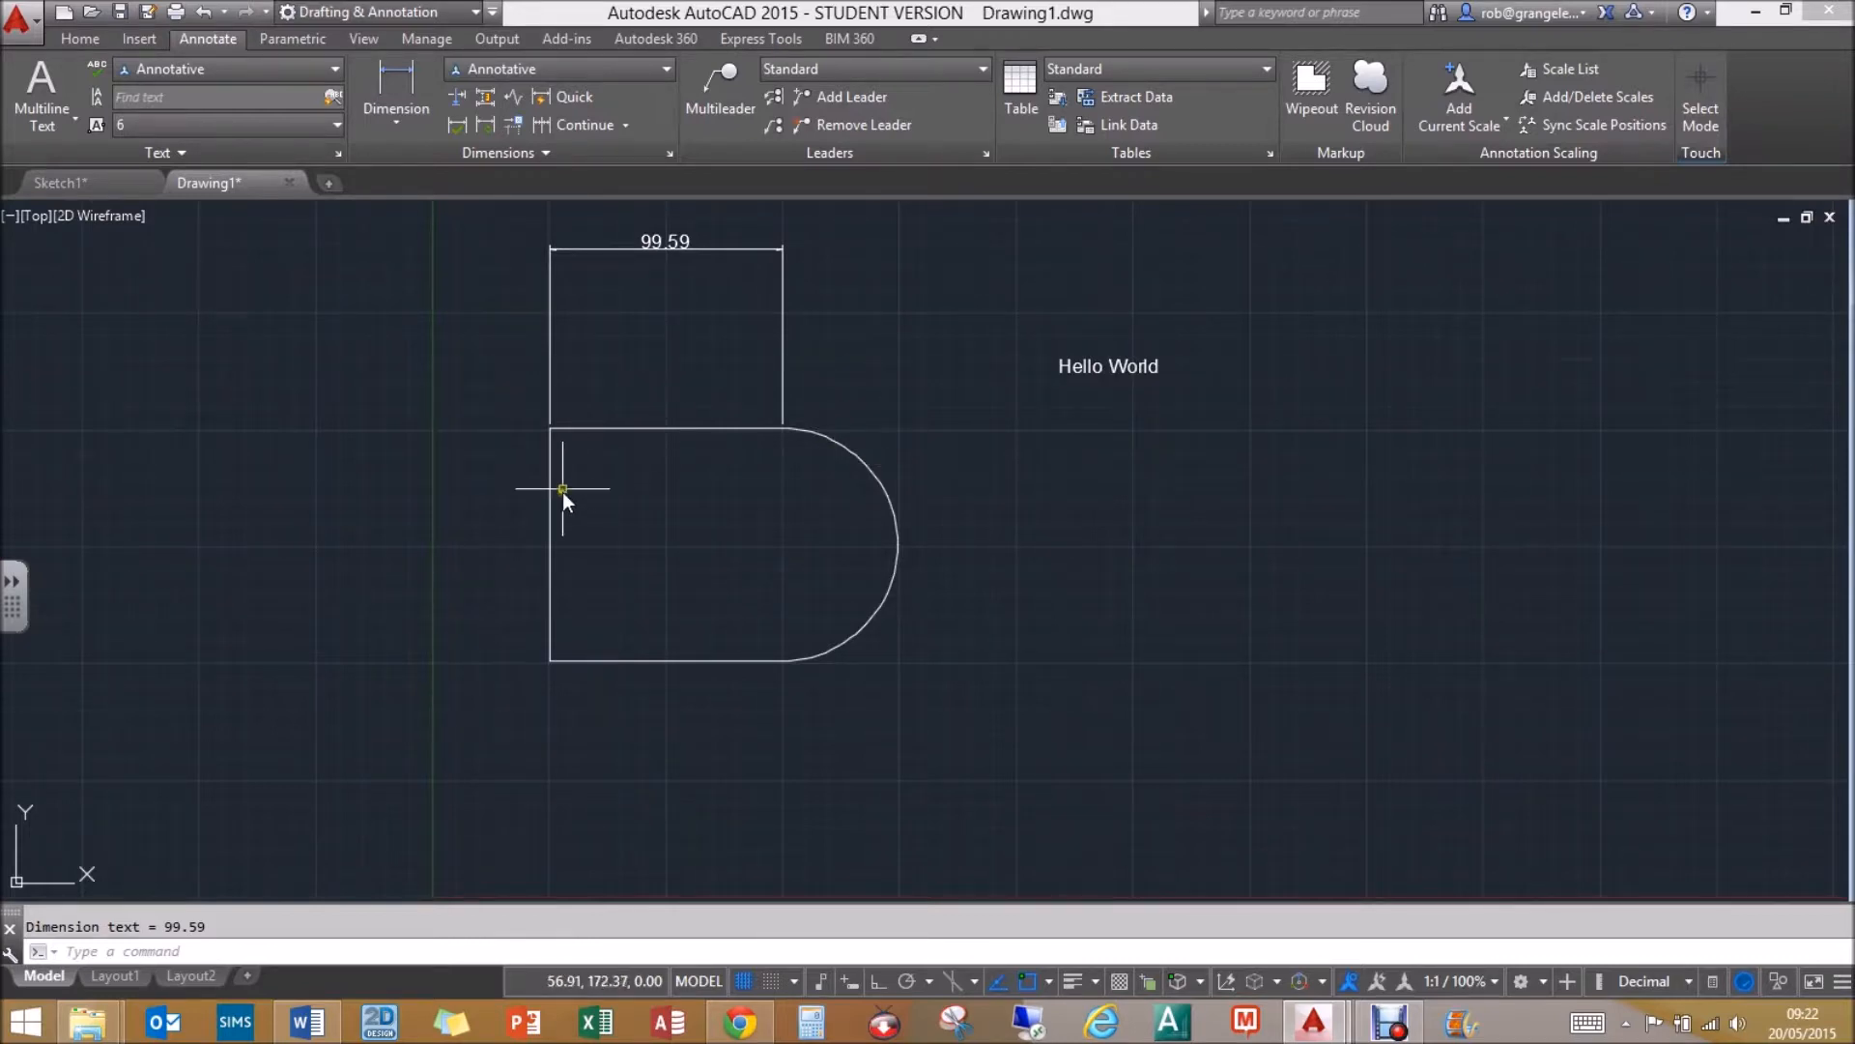
pyautogui.scroll(2, 570, 443)
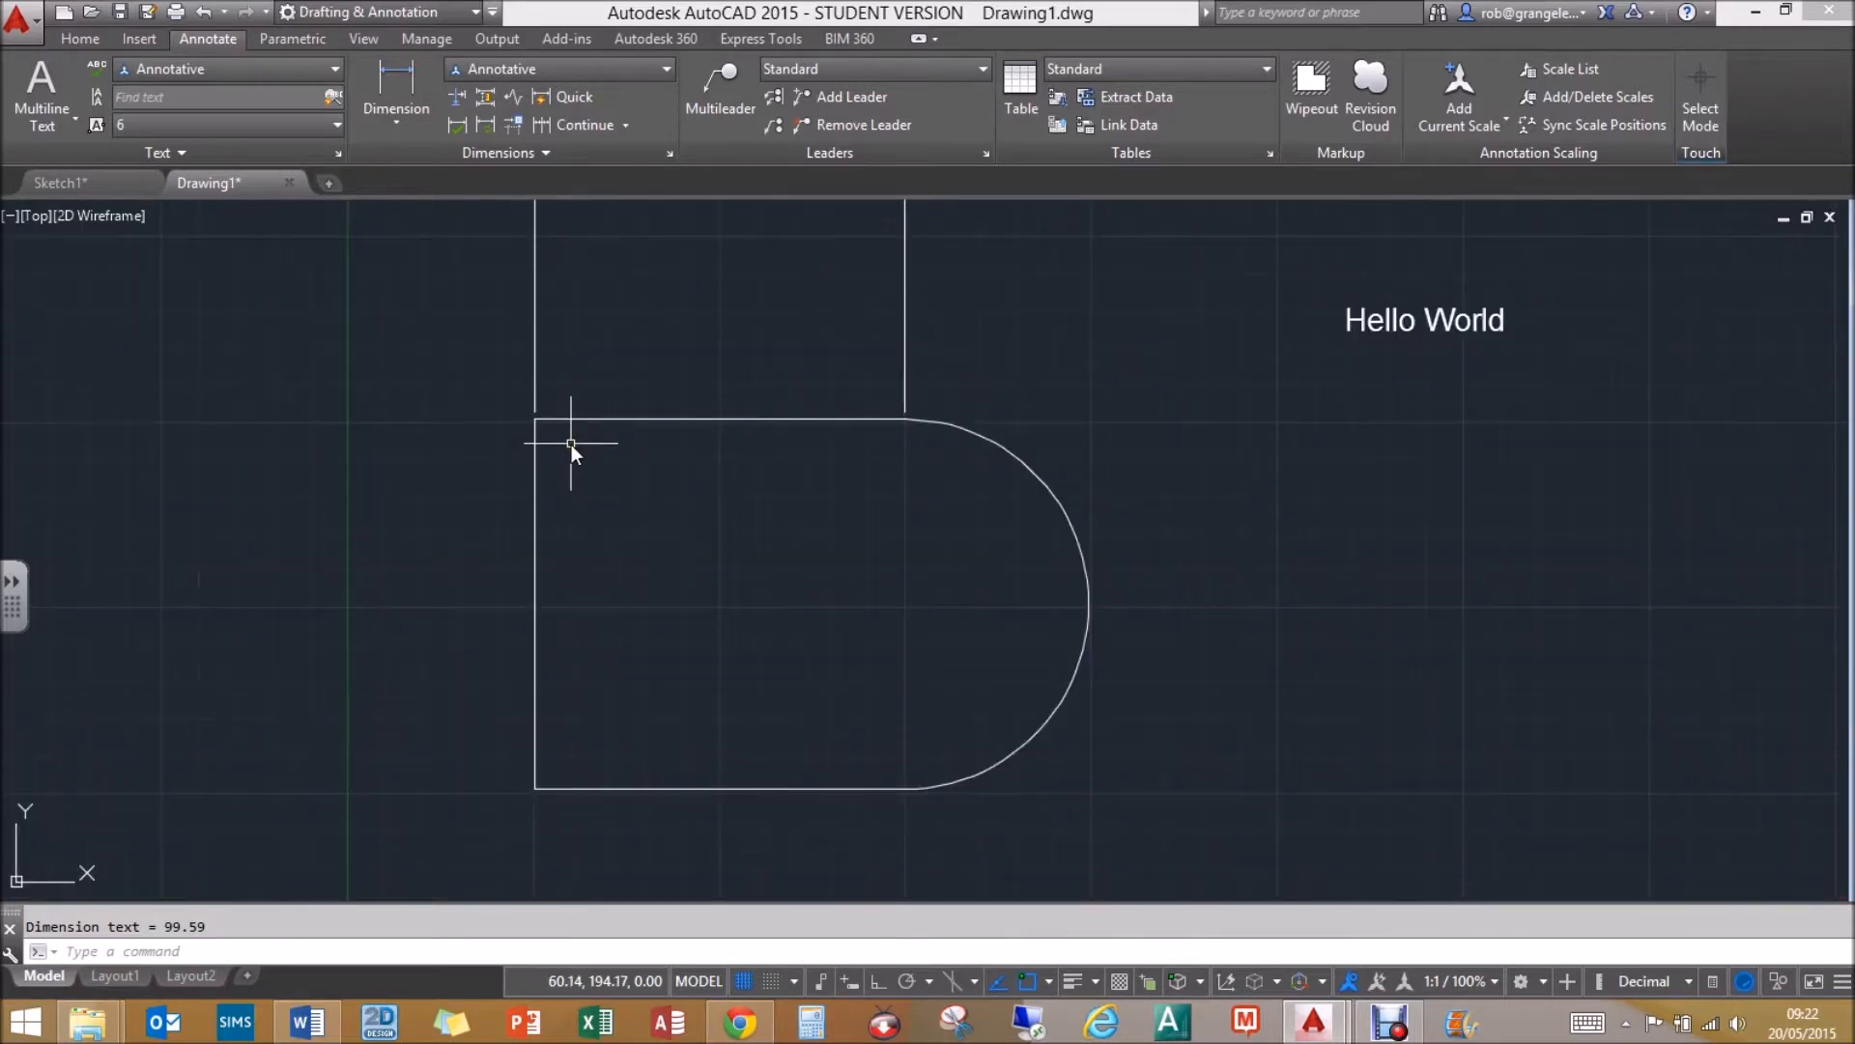
pyautogui.scroll(2, 571, 445)
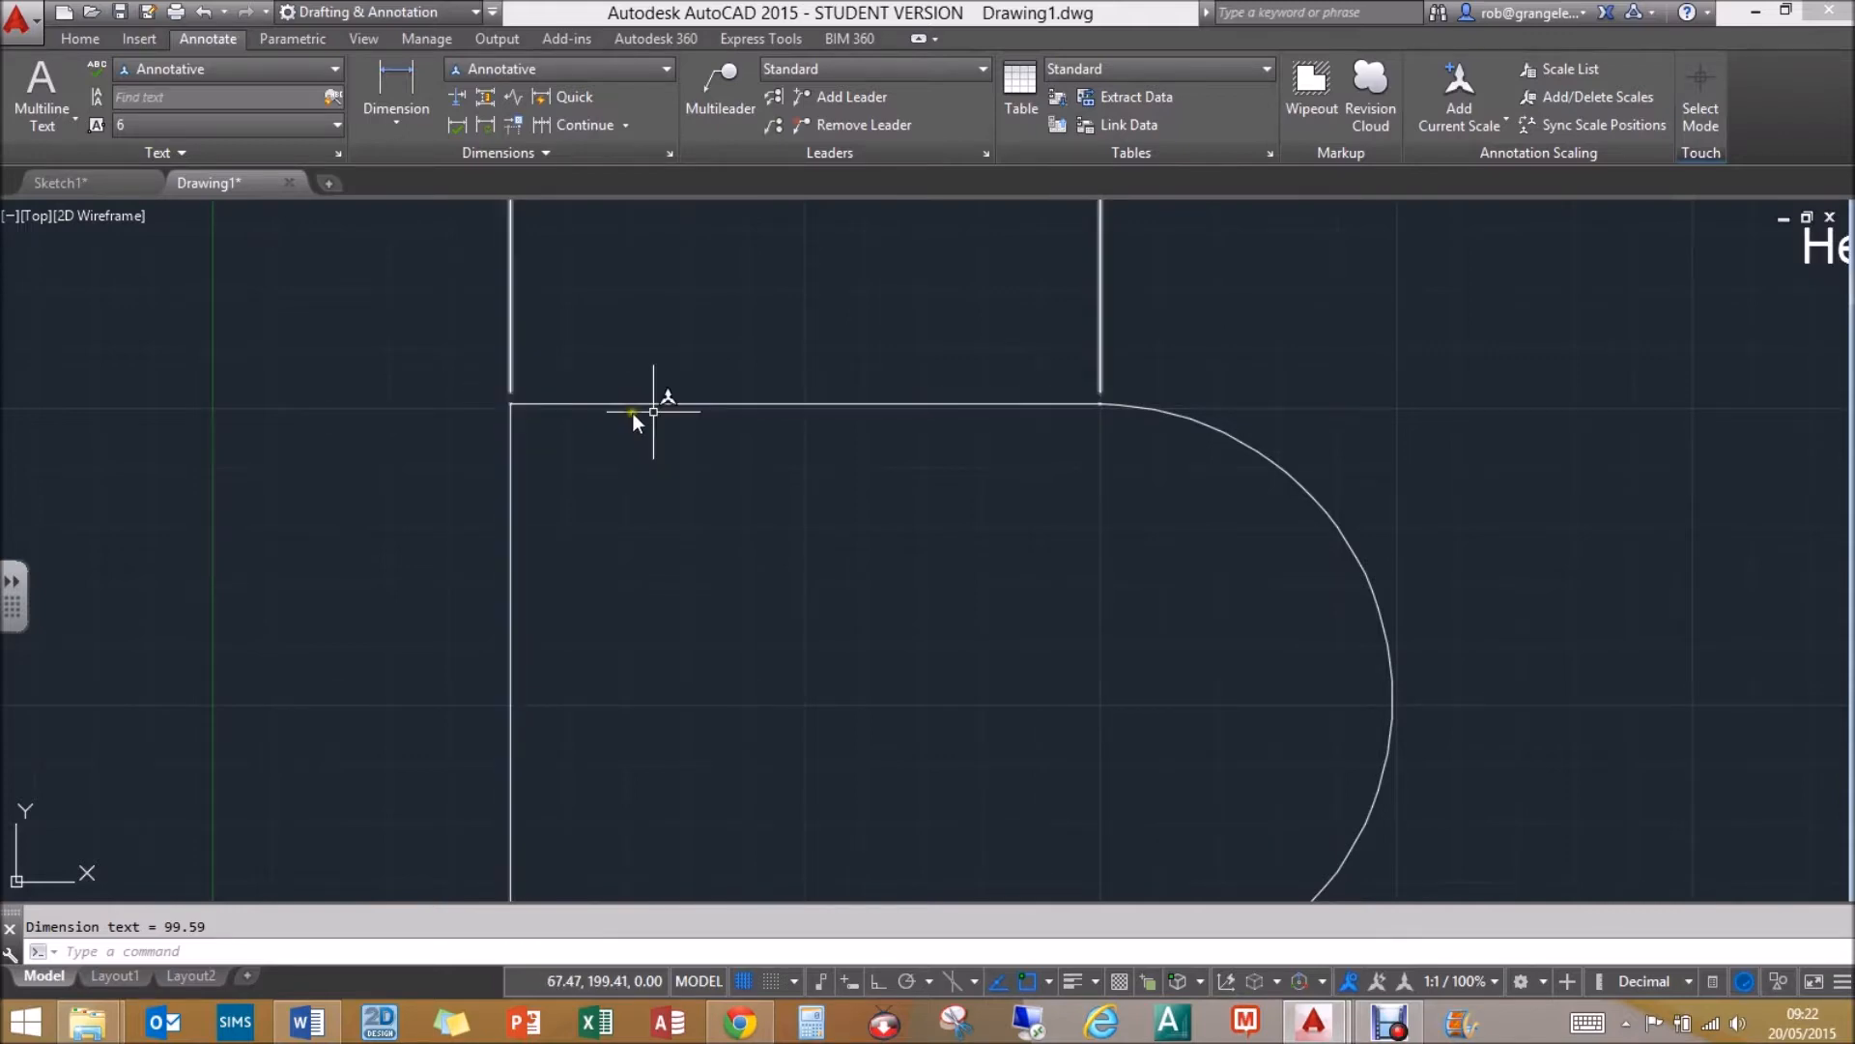
pyautogui.scroll(-4, 657, 369)
pyautogui.press('Escape')
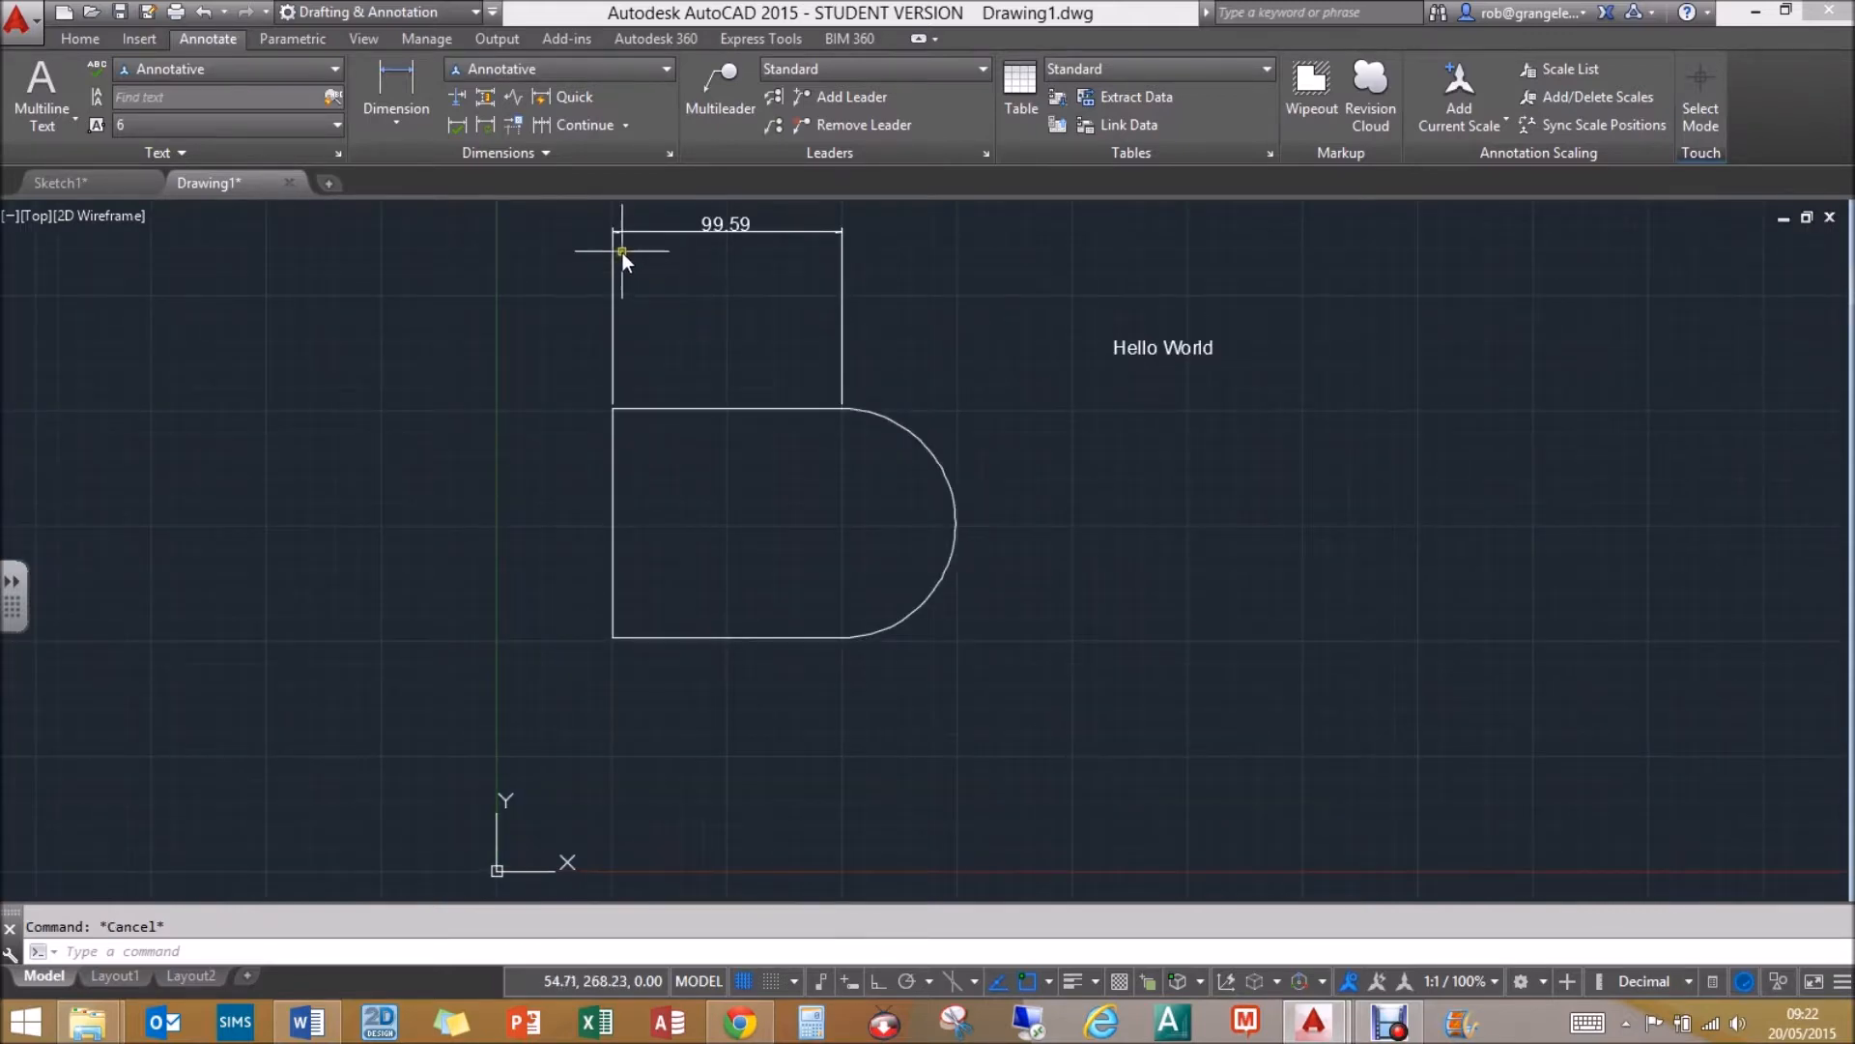
pyautogui.scroll(4, 622, 253)
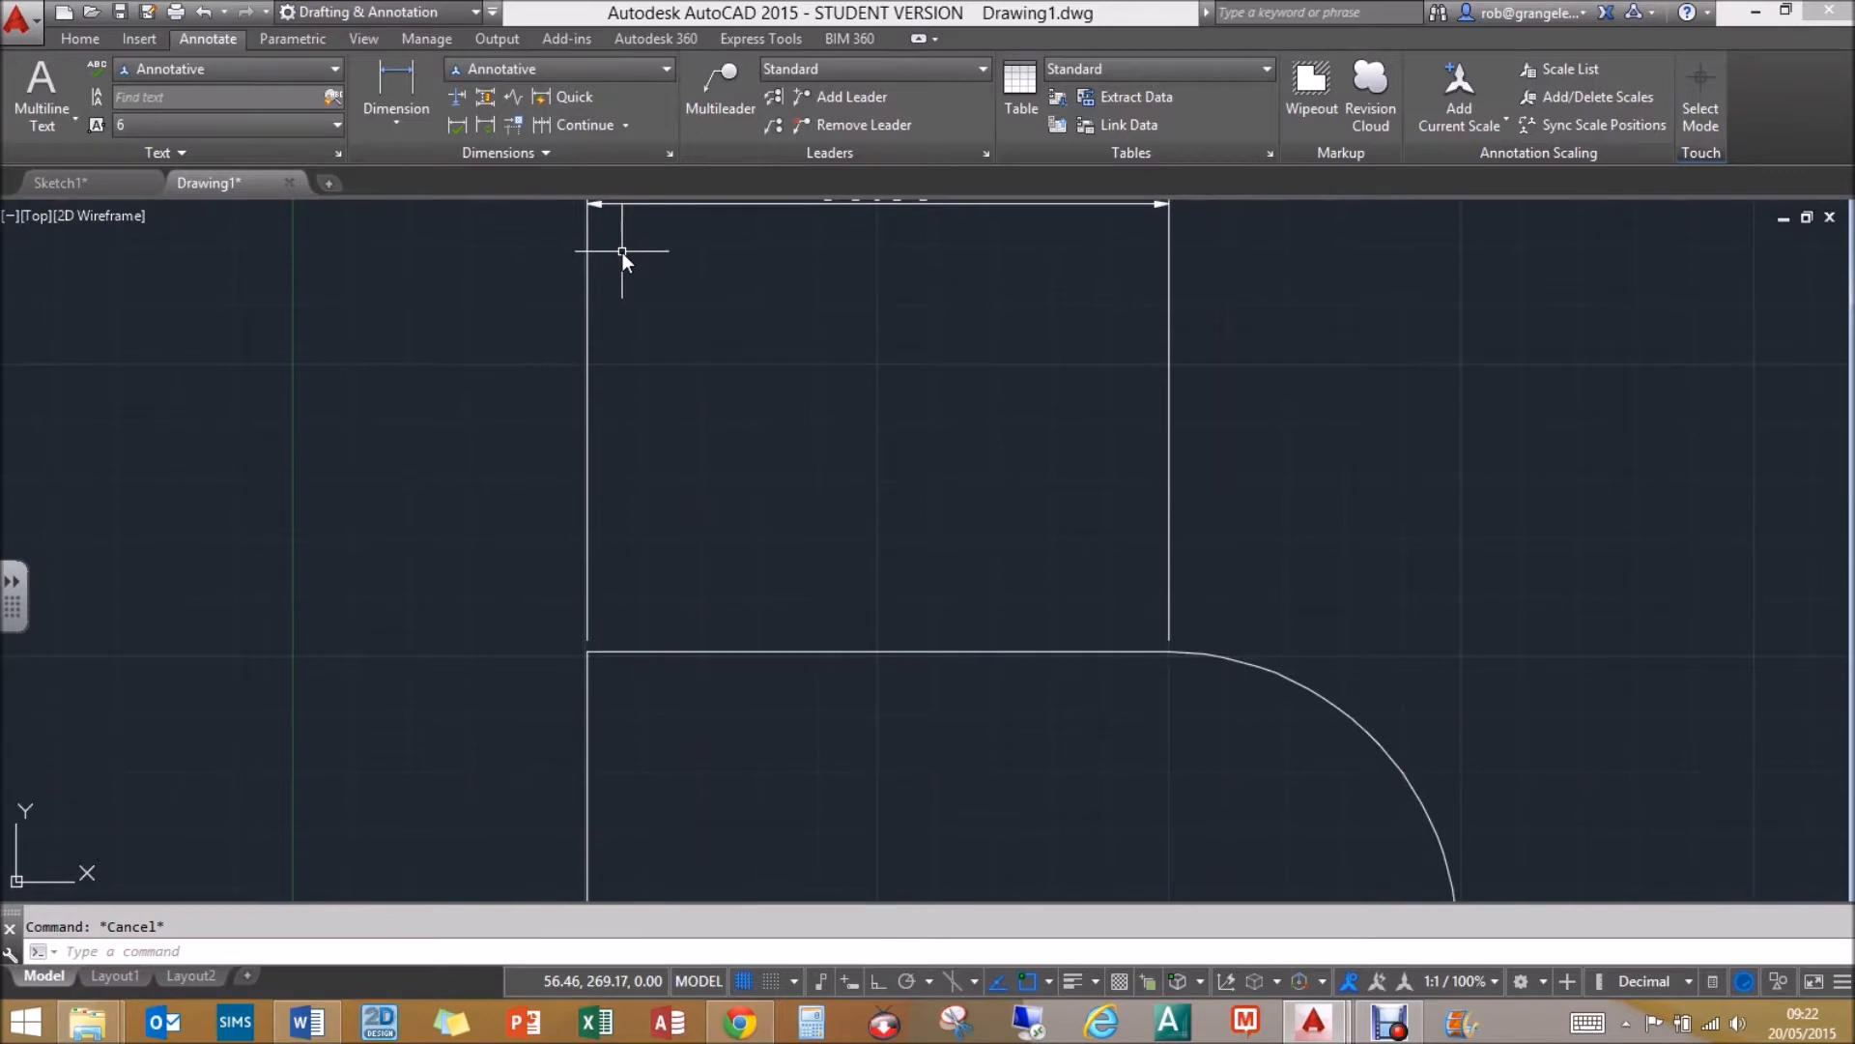
pyautogui.scroll(-2, 616, 236)
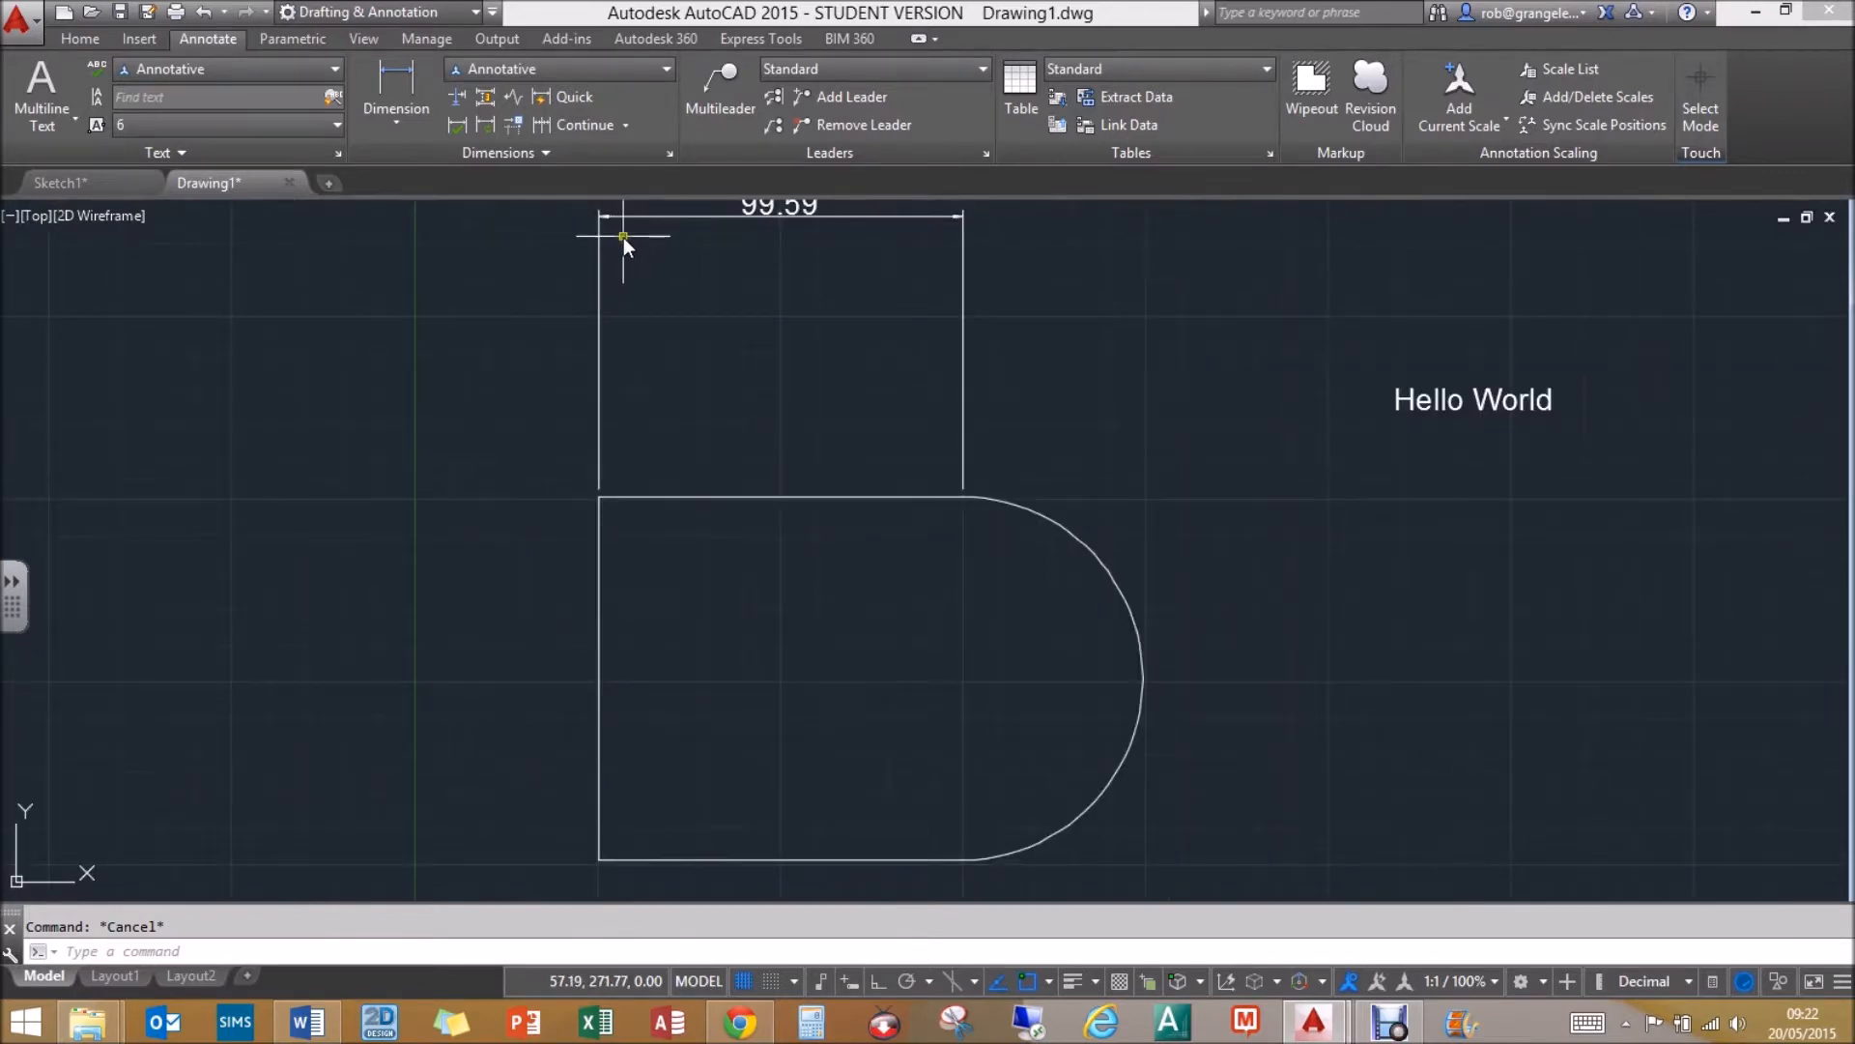
pyautogui.scroll(2, 773, 310)
pyautogui.scroll(-2, 773, 310)
pyautogui.scroll(-3, 773, 310)
pyautogui.scroll(1, 803, 275)
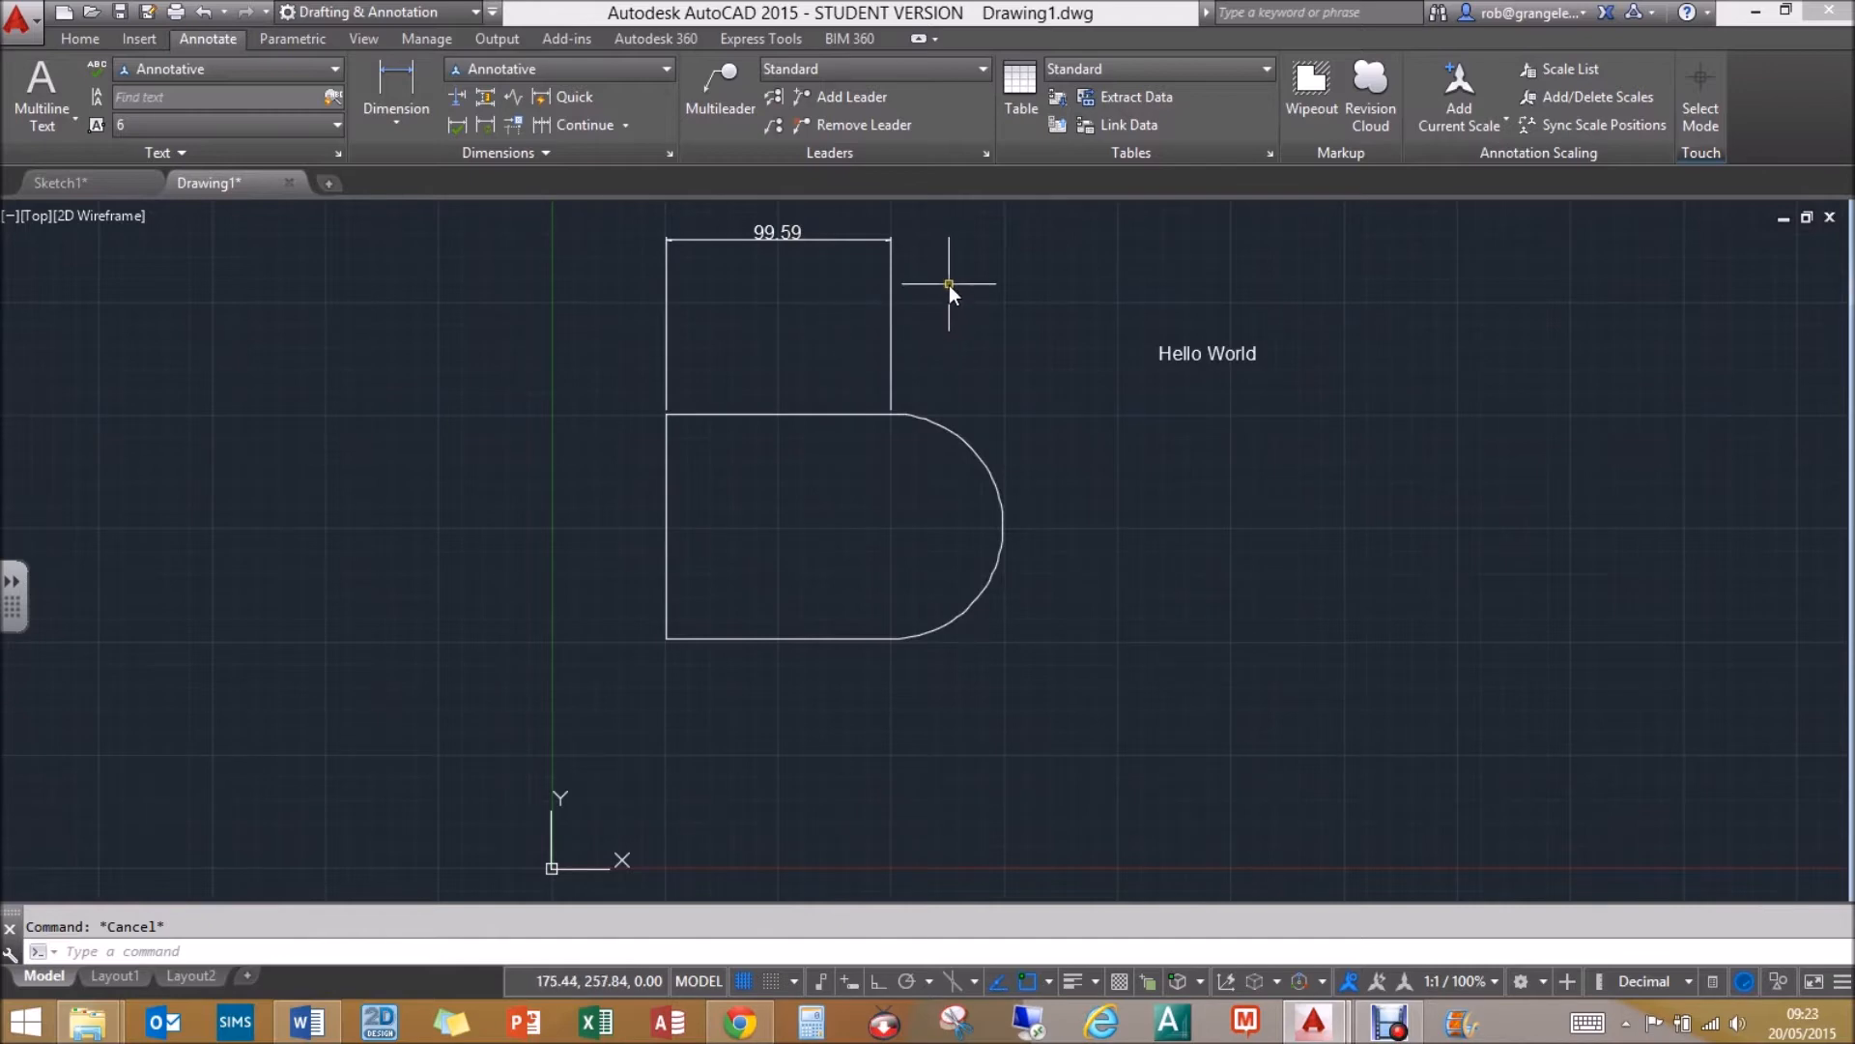
# - Set the Annotative multileader style's text height to 6 and make that style current
pyautogui.click(989, 154)
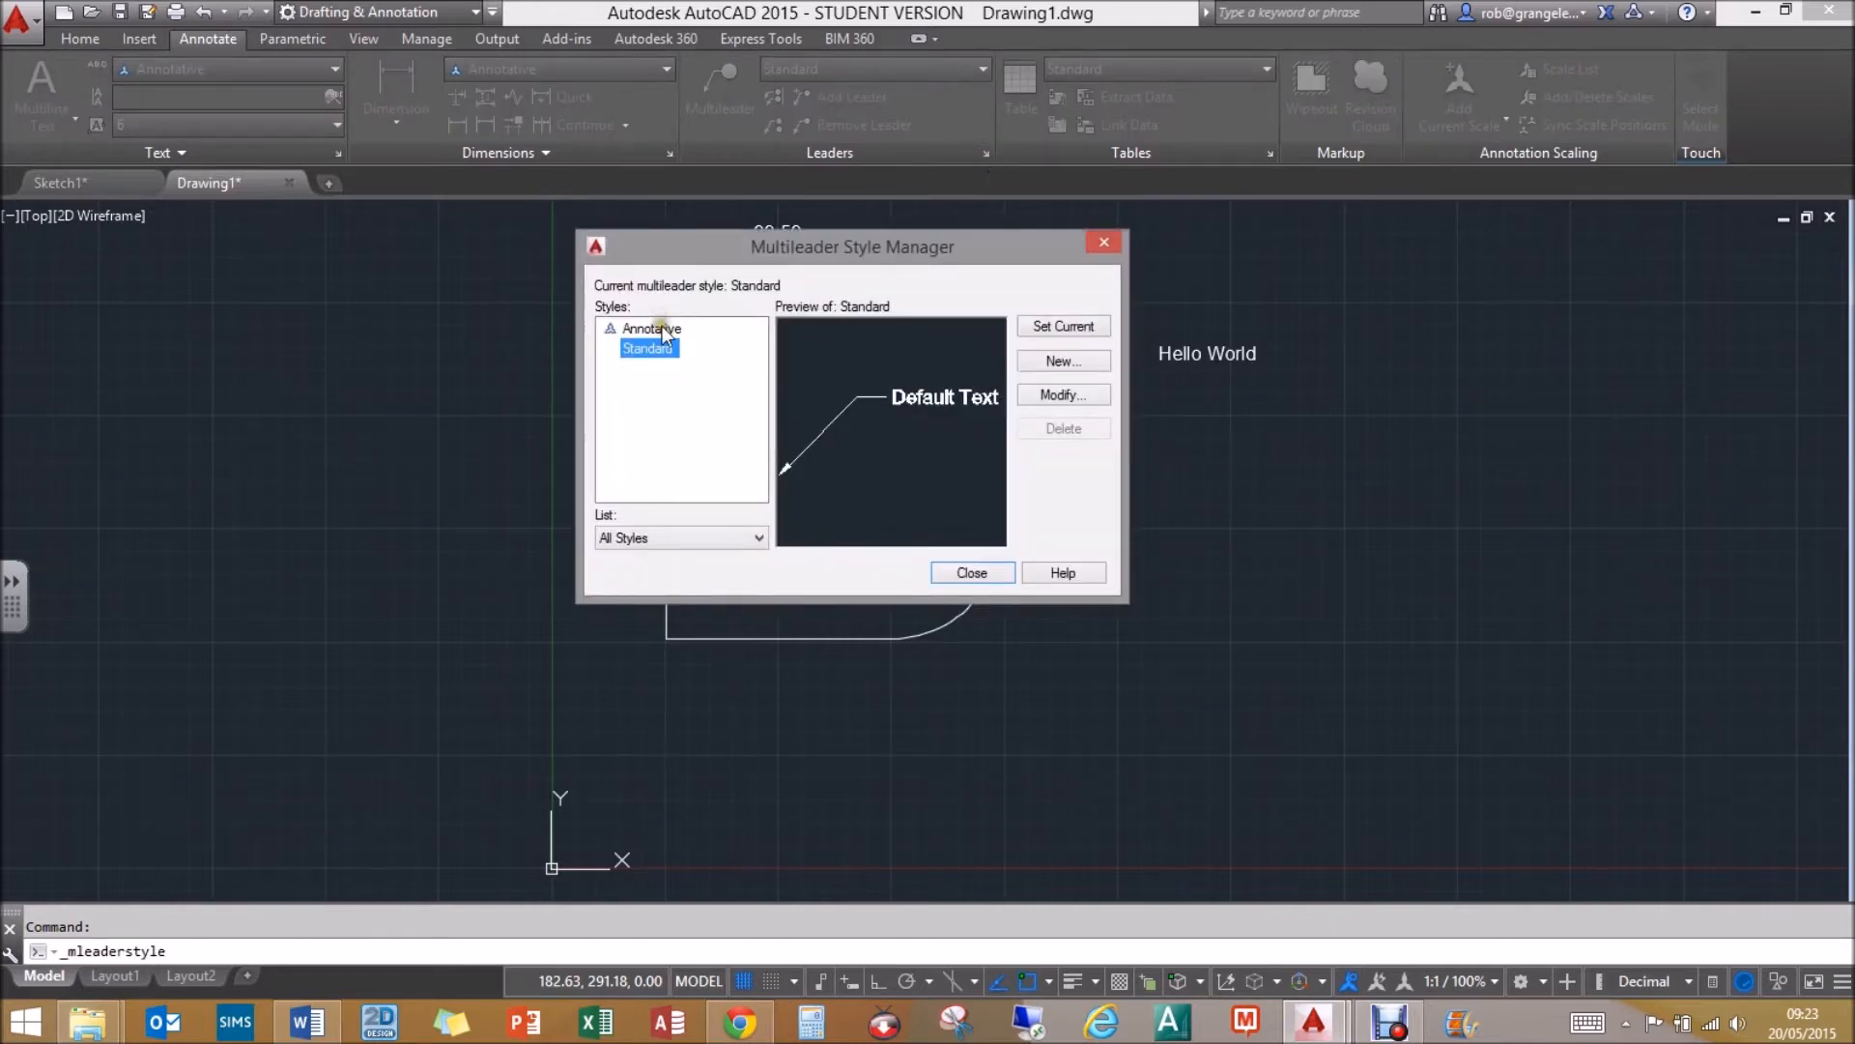
pyautogui.click(664, 329)
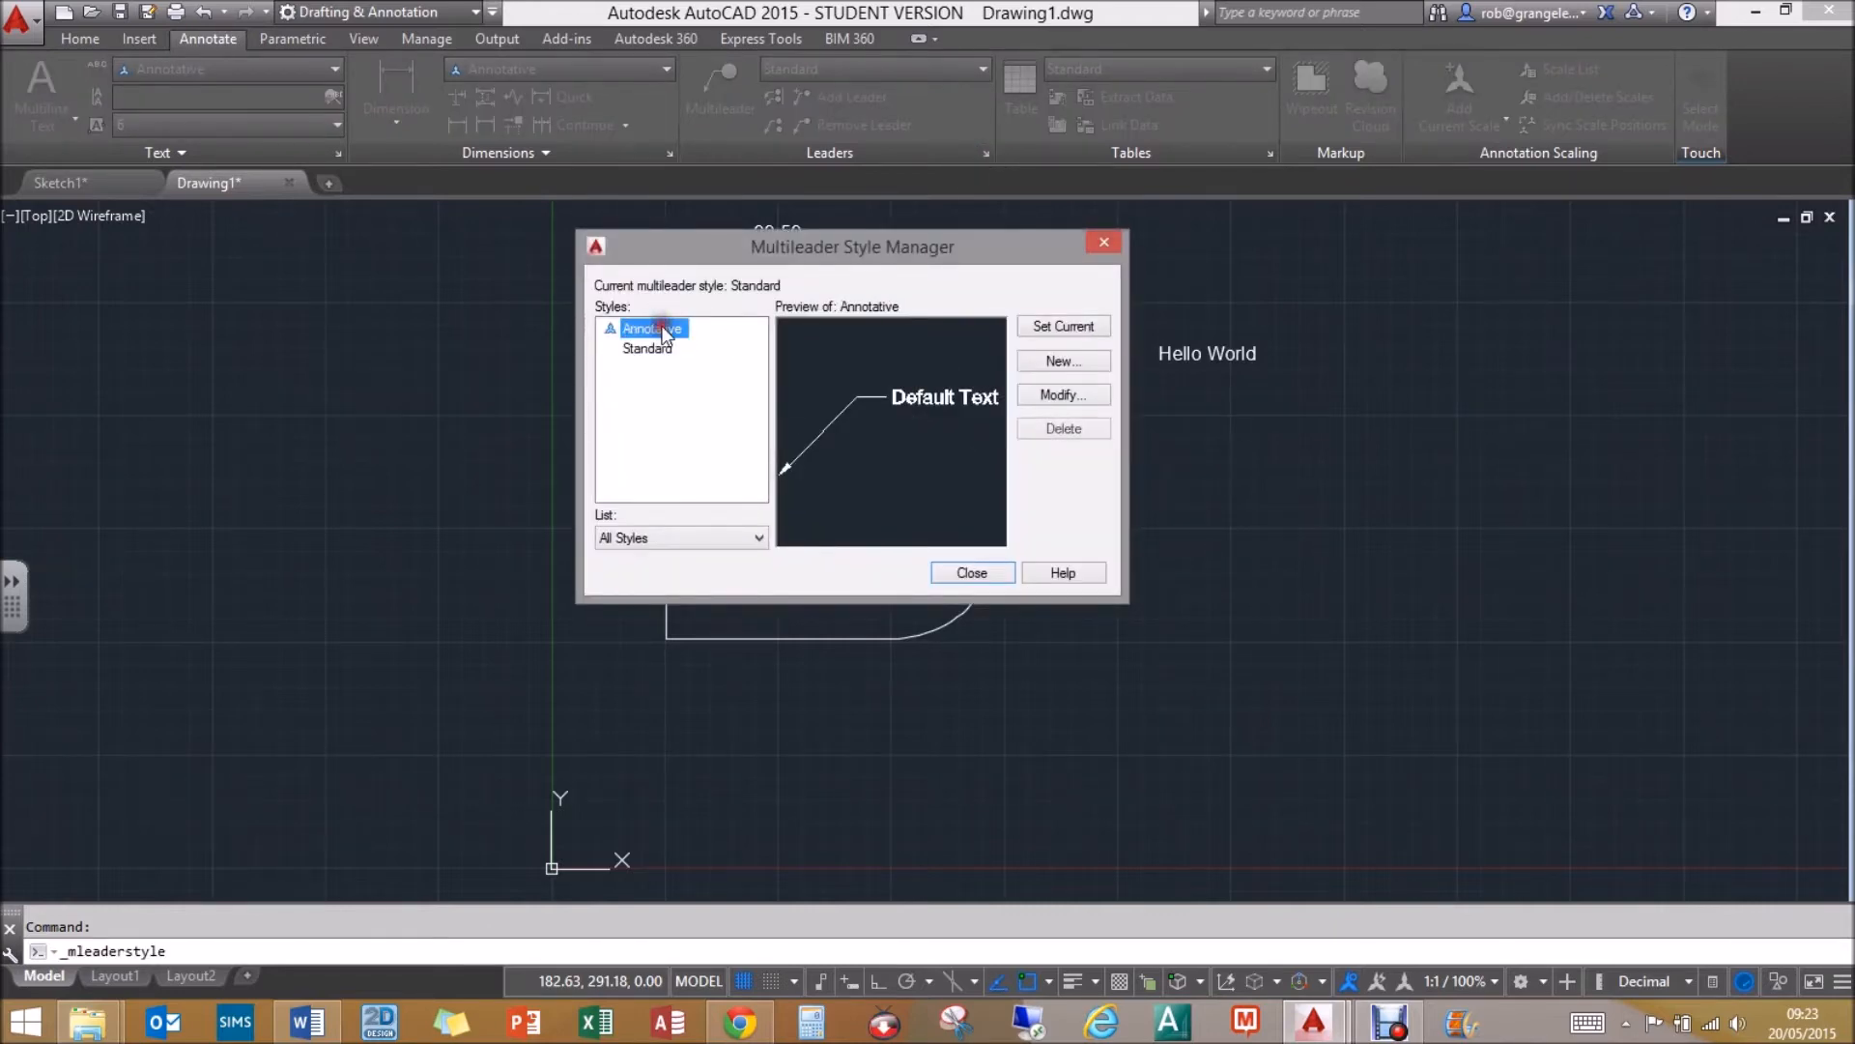
pyautogui.click(1068, 395)
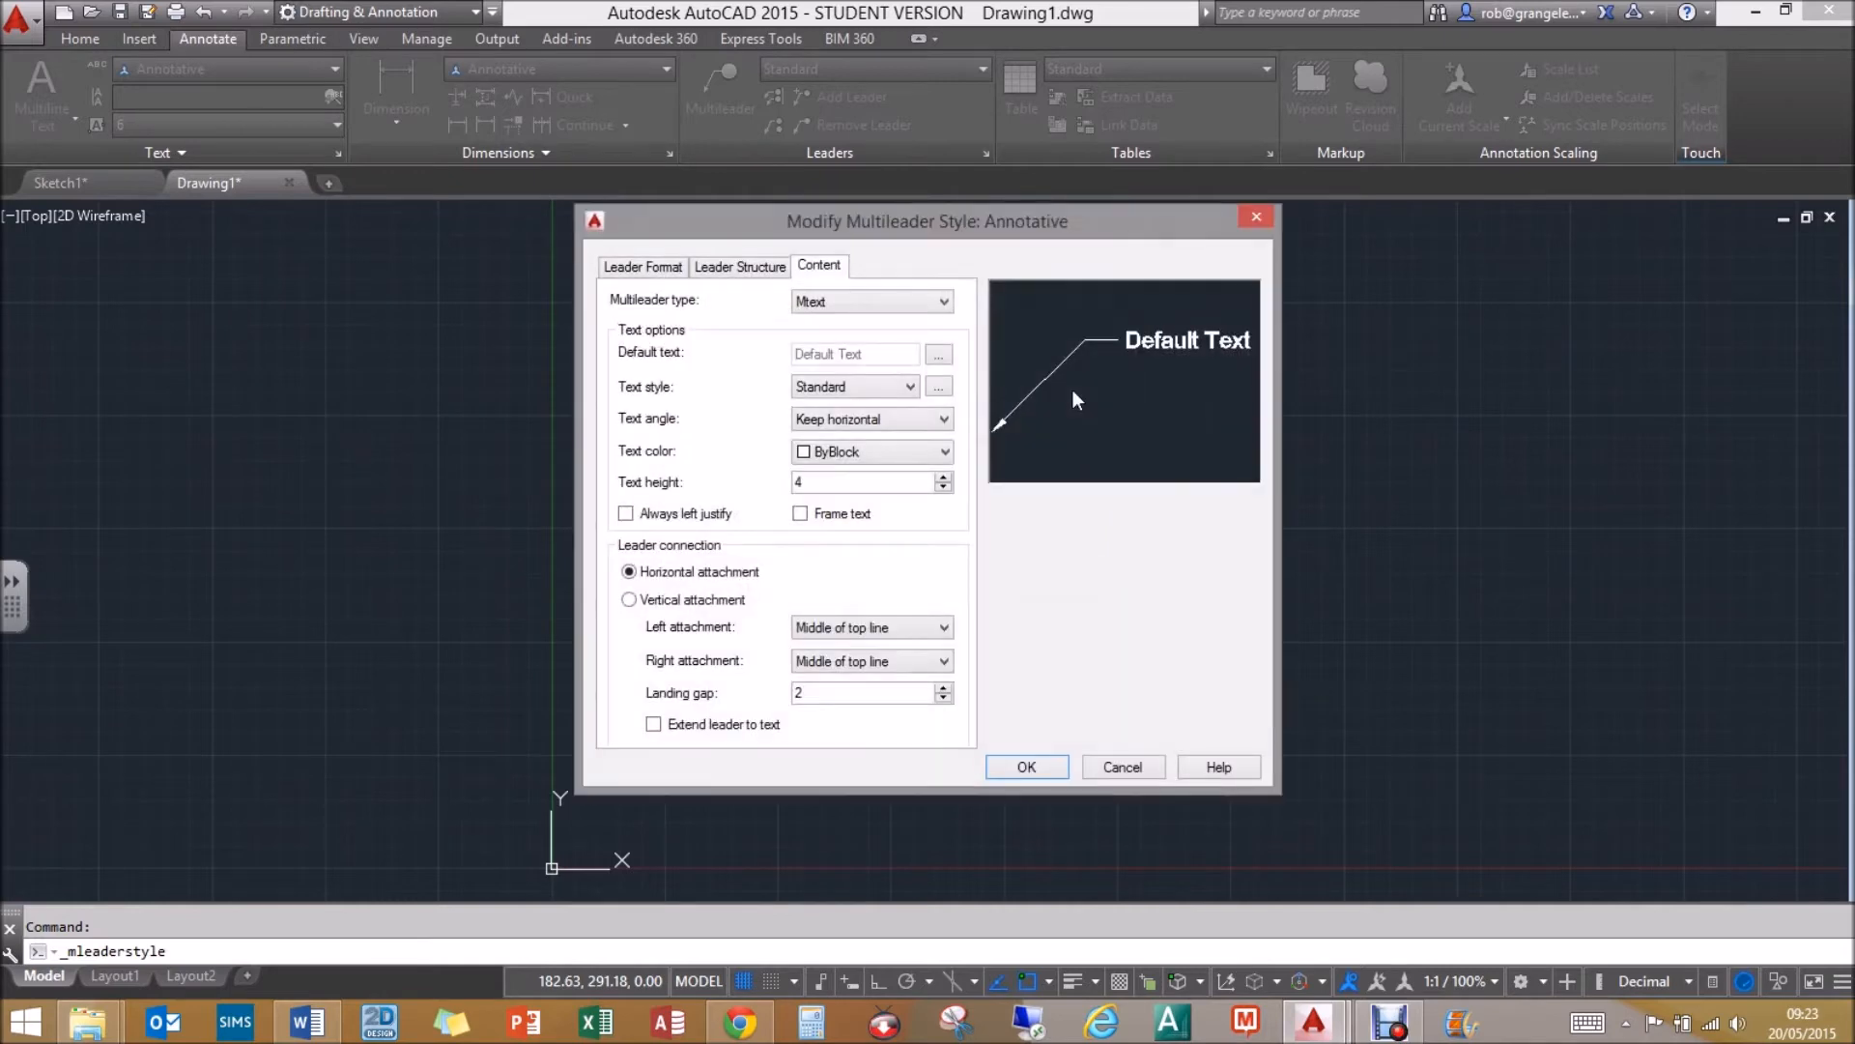
pyautogui.moveTo(819, 479); pyautogui.dragTo(782, 480)
pyautogui.write('6')
pyautogui.click(727, 264)
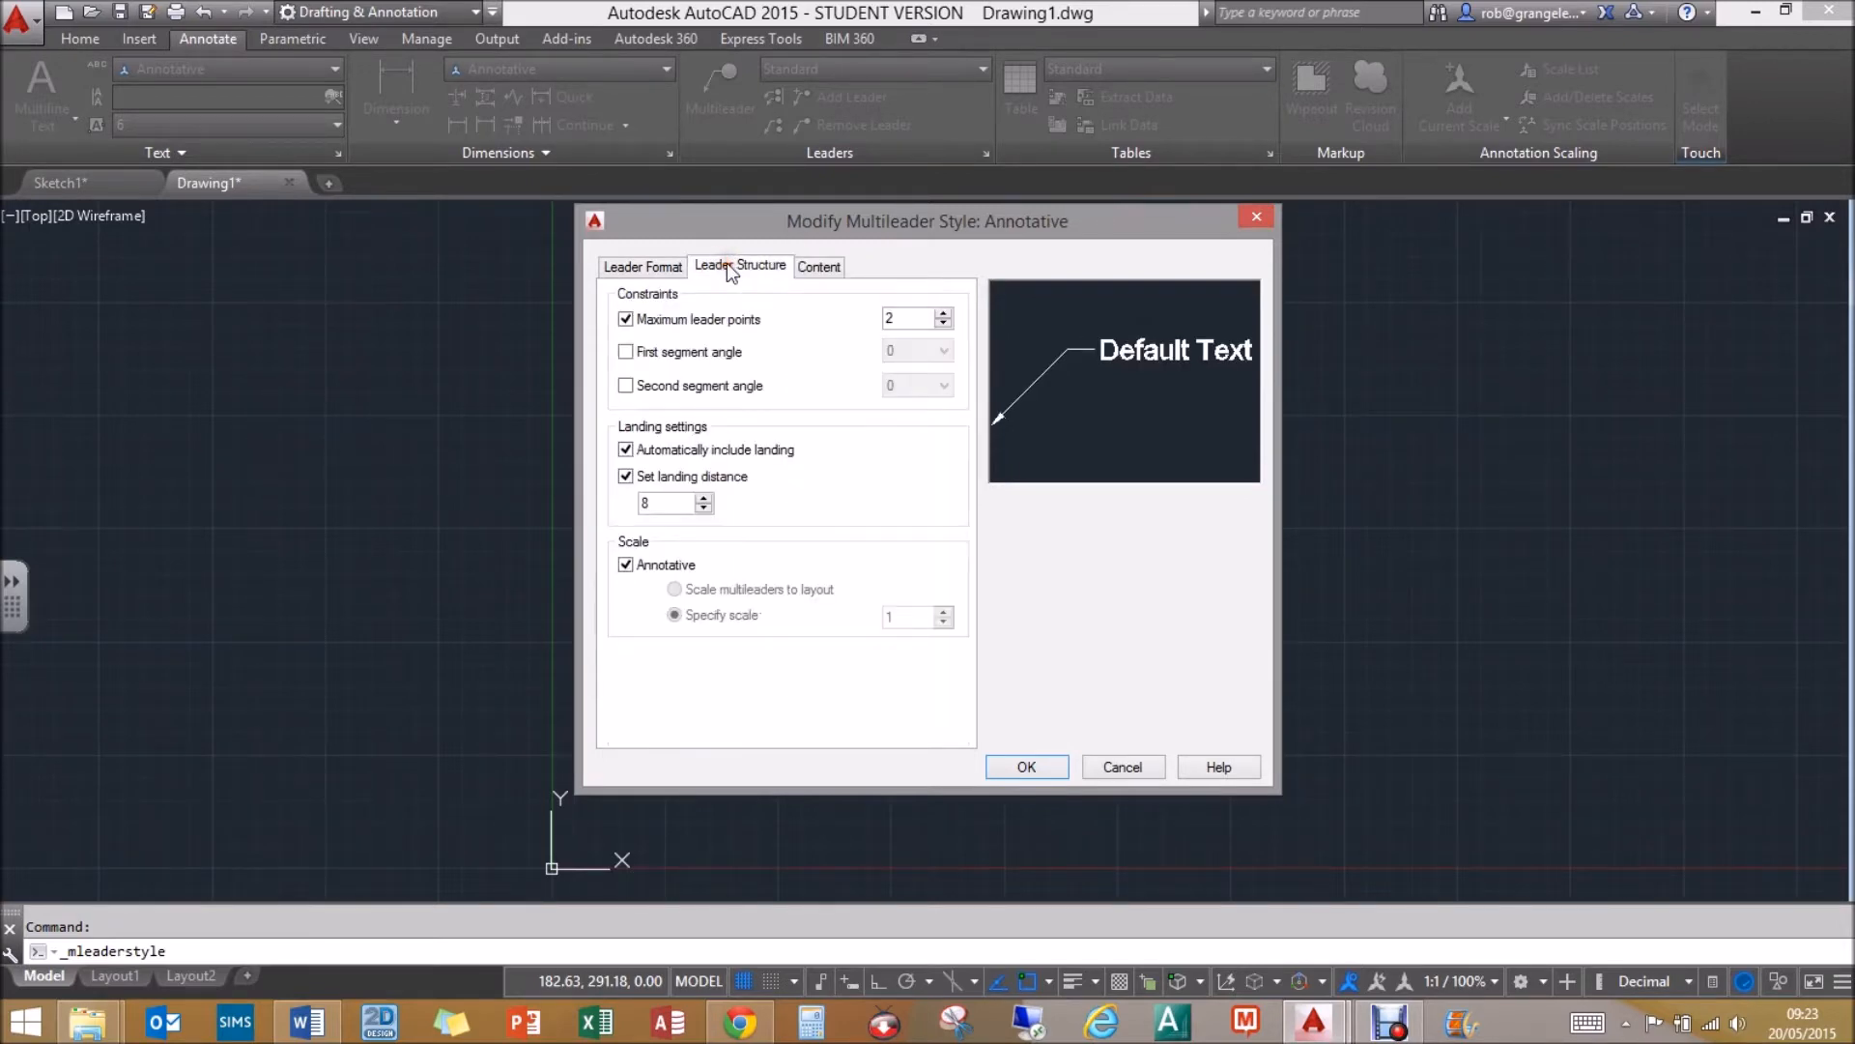
pyautogui.click(659, 271)
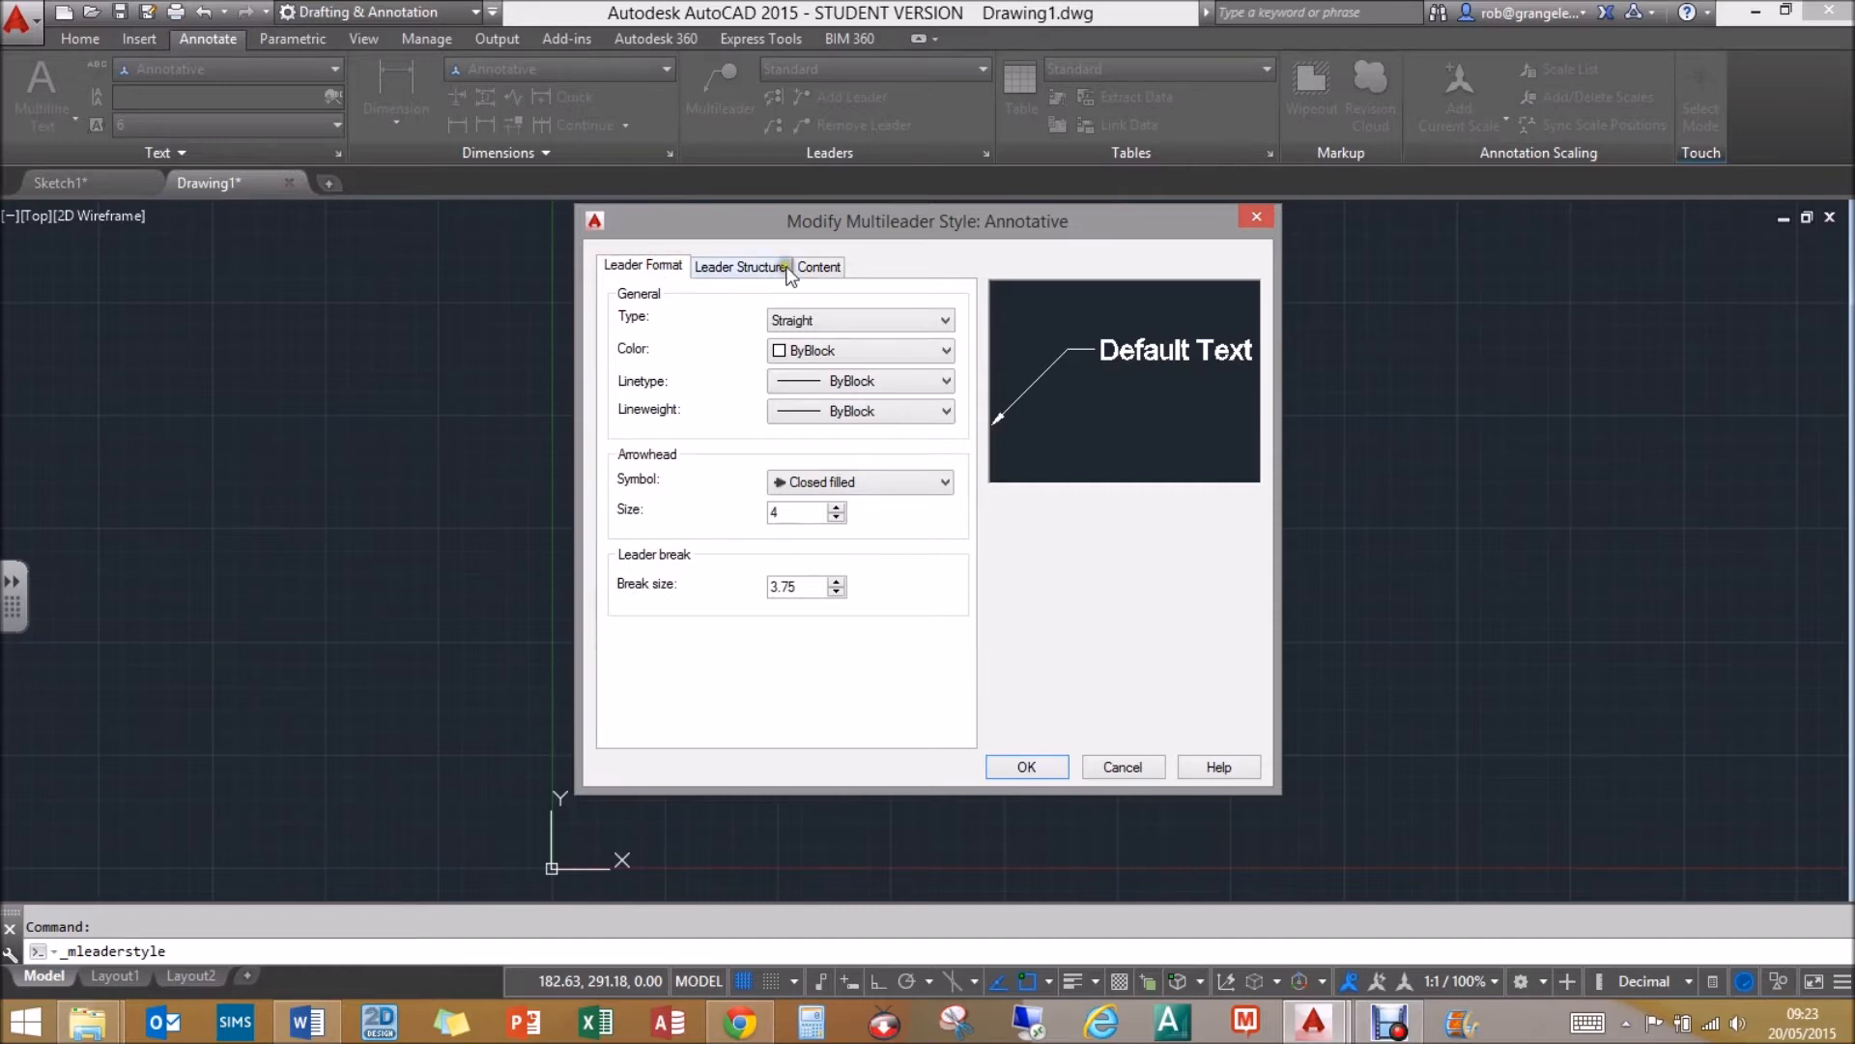
pyautogui.click(821, 266)
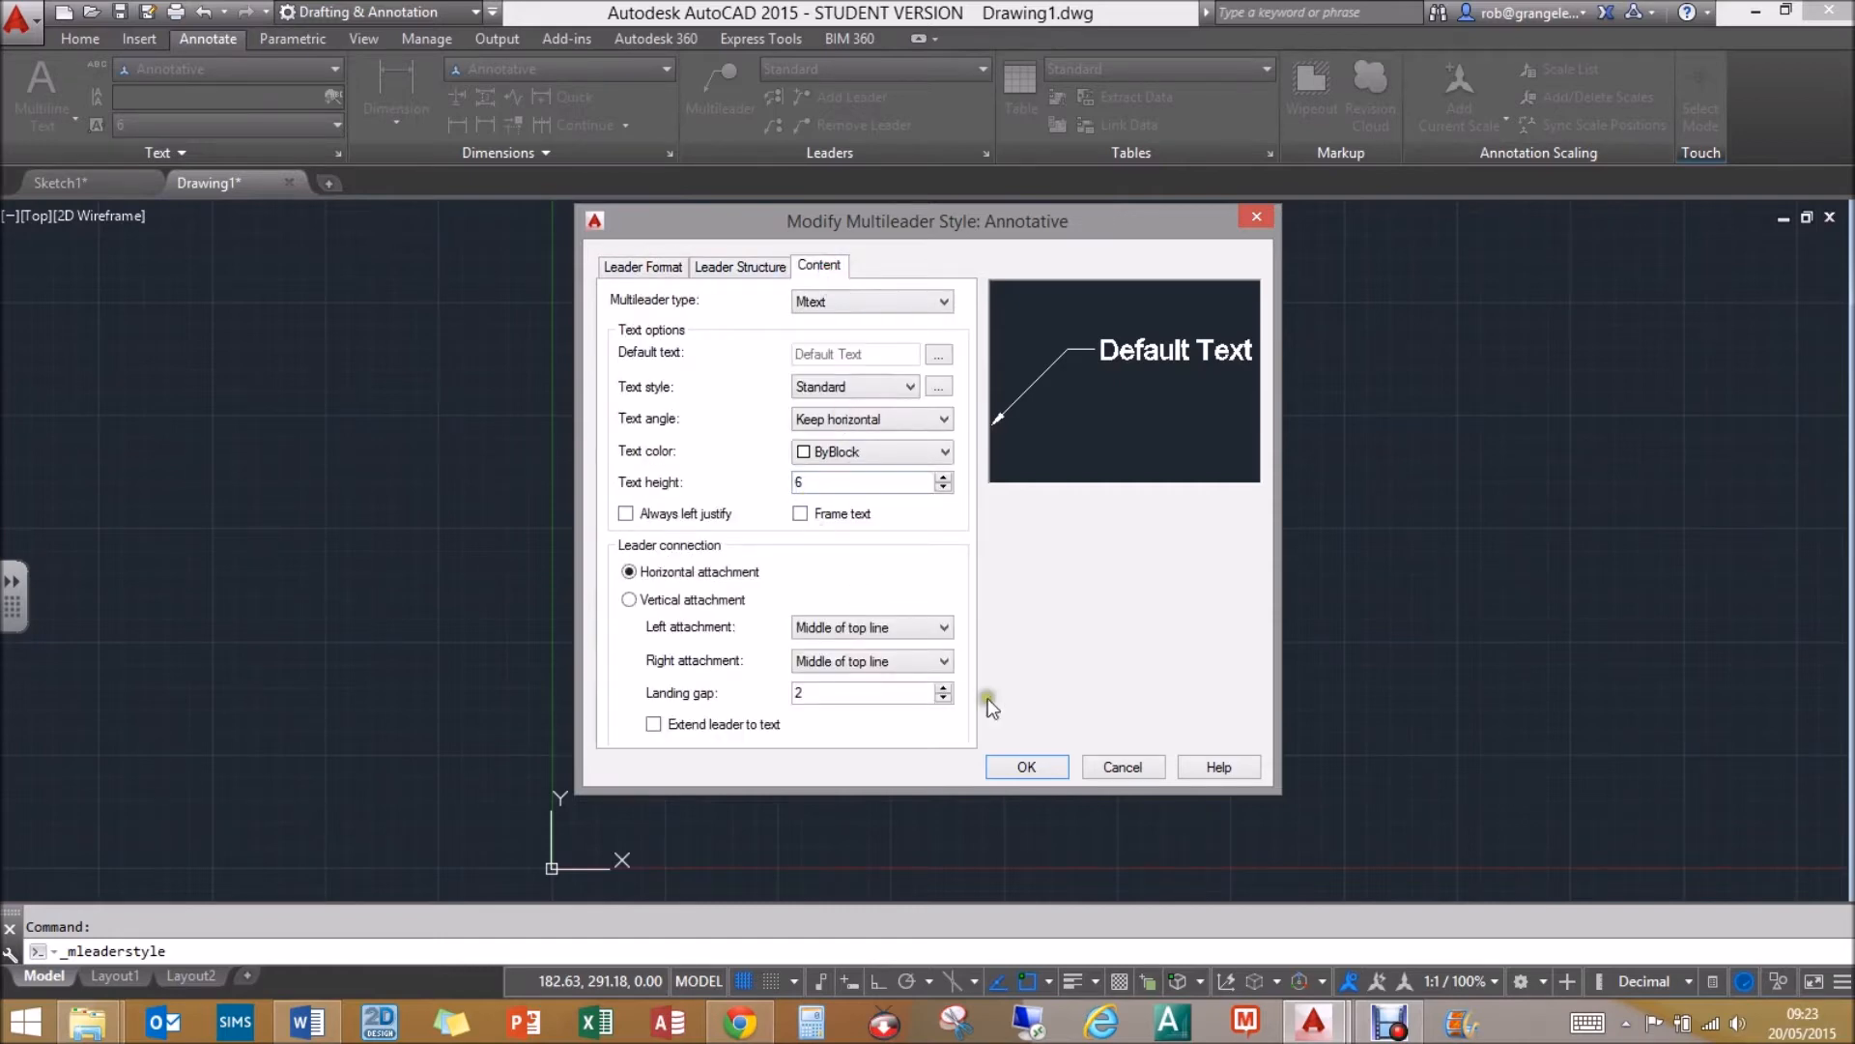
pyautogui.click(1027, 768)
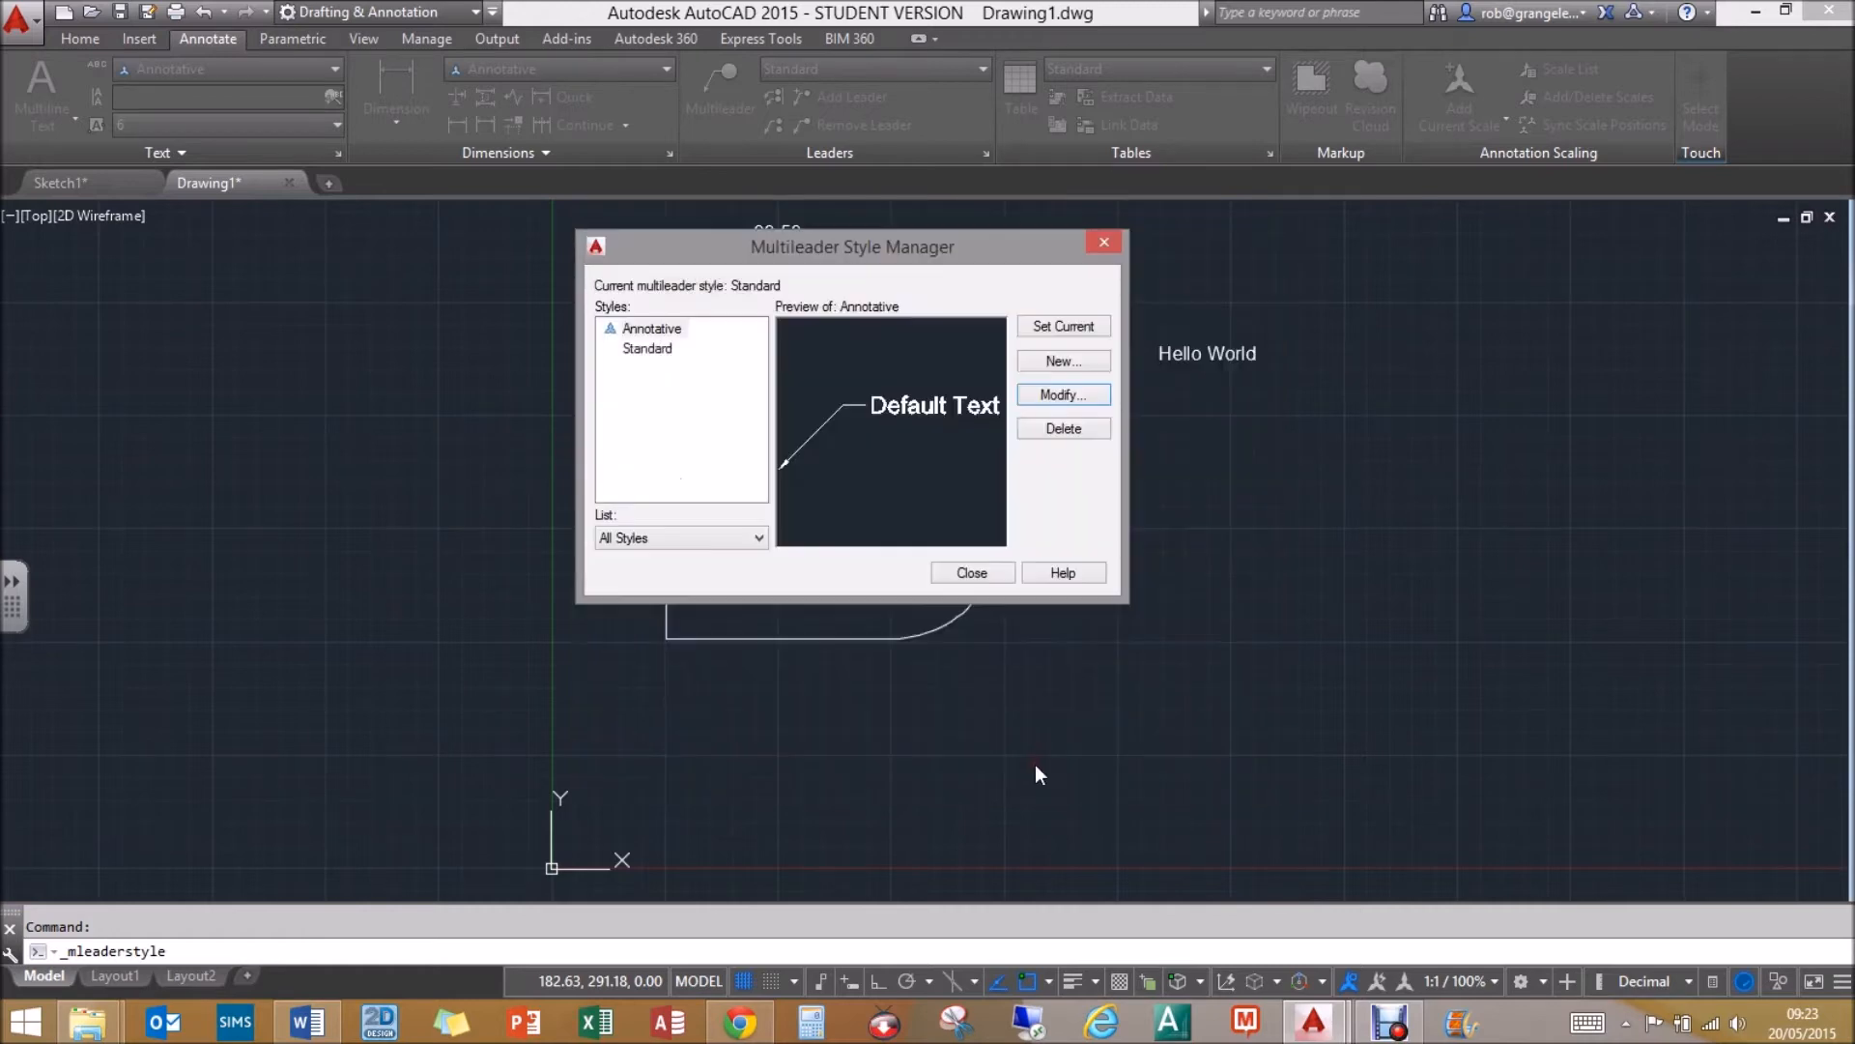
pyautogui.click(1069, 329)
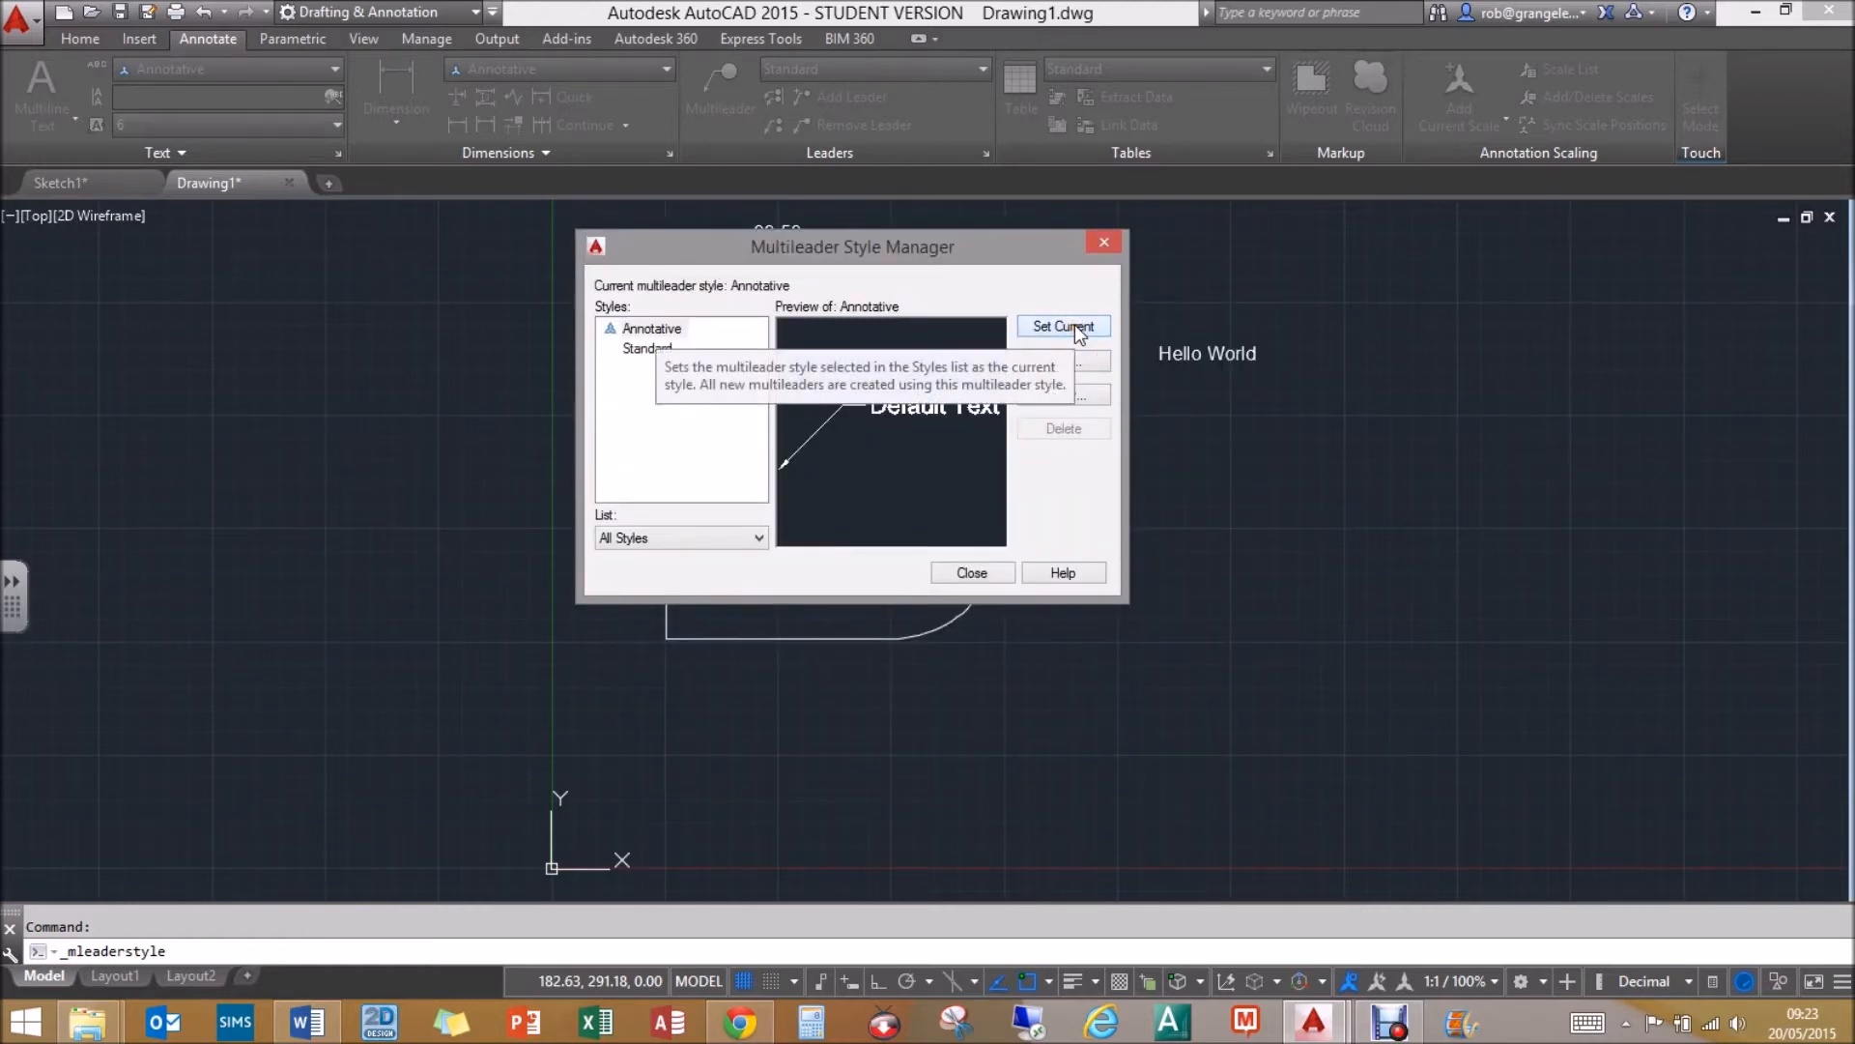
pyautogui.click(967, 570)
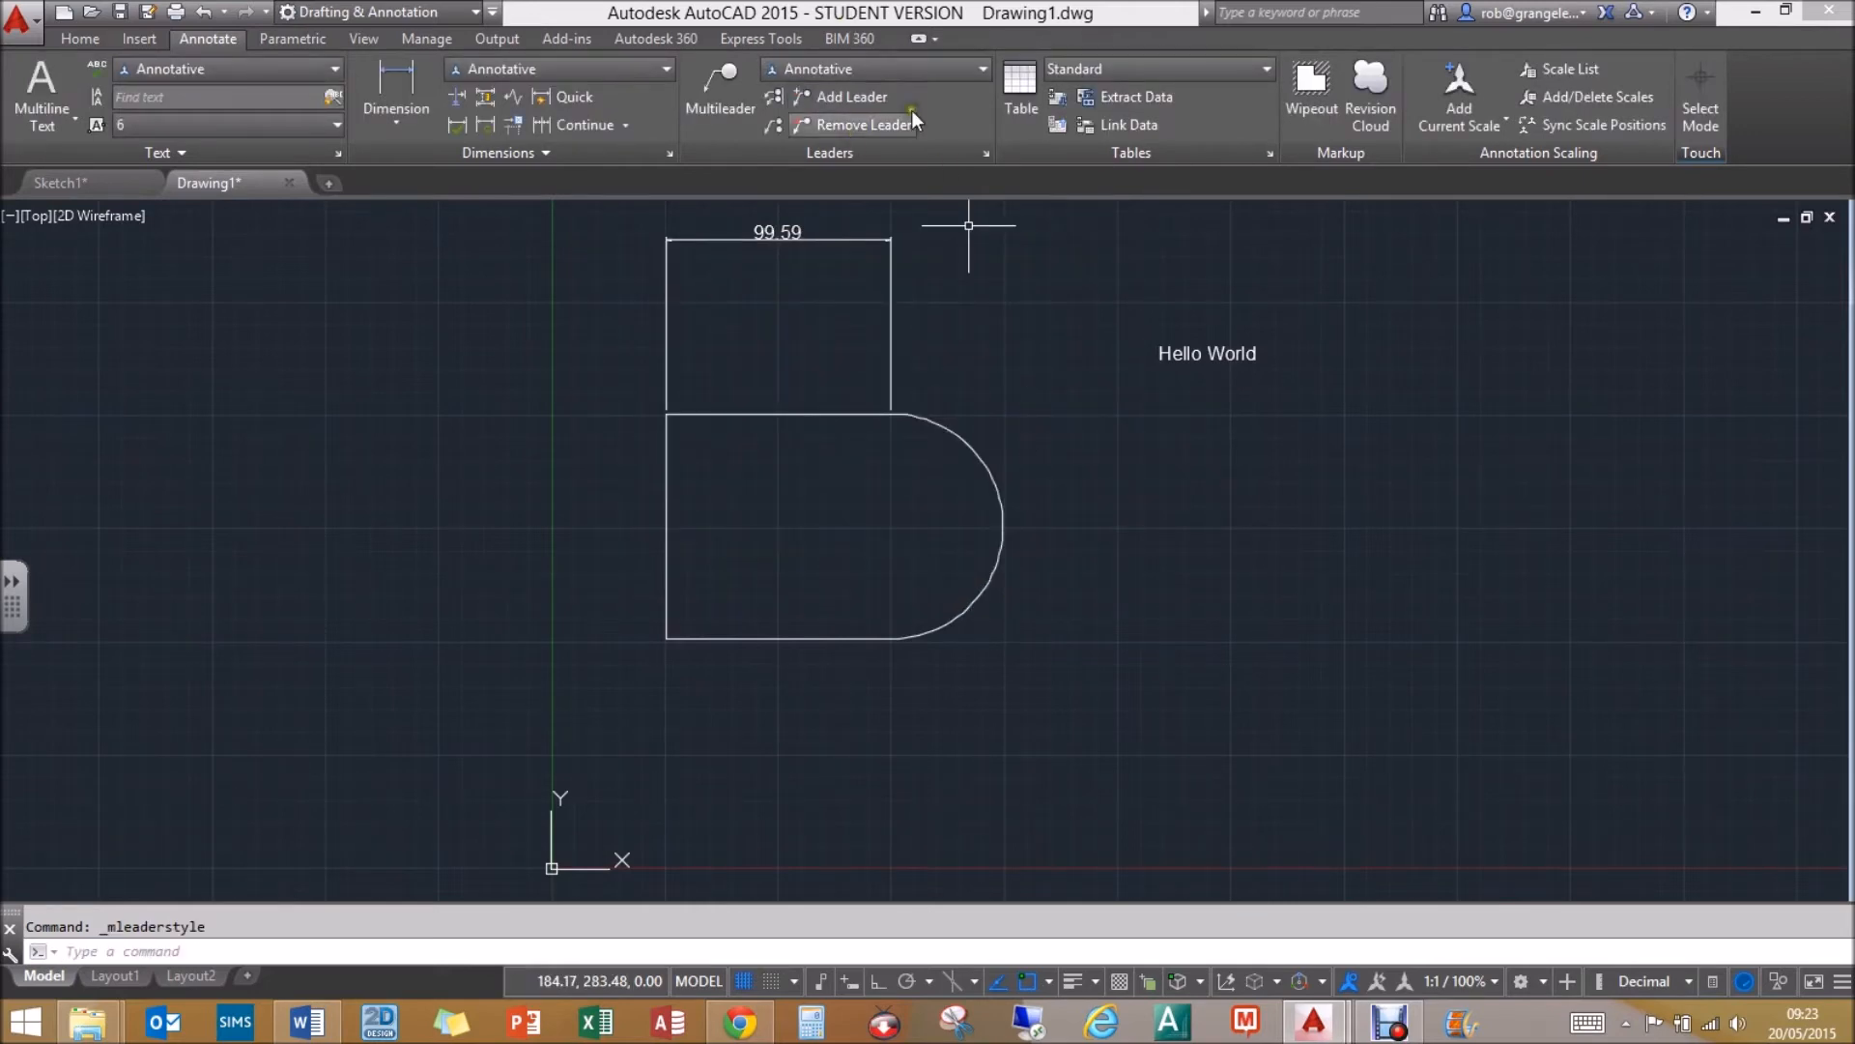
# - Add a multileader pointing to the rightmost point of the outline's arc, with its landing below and to the right and the text R30
pyautogui.click(725, 81)
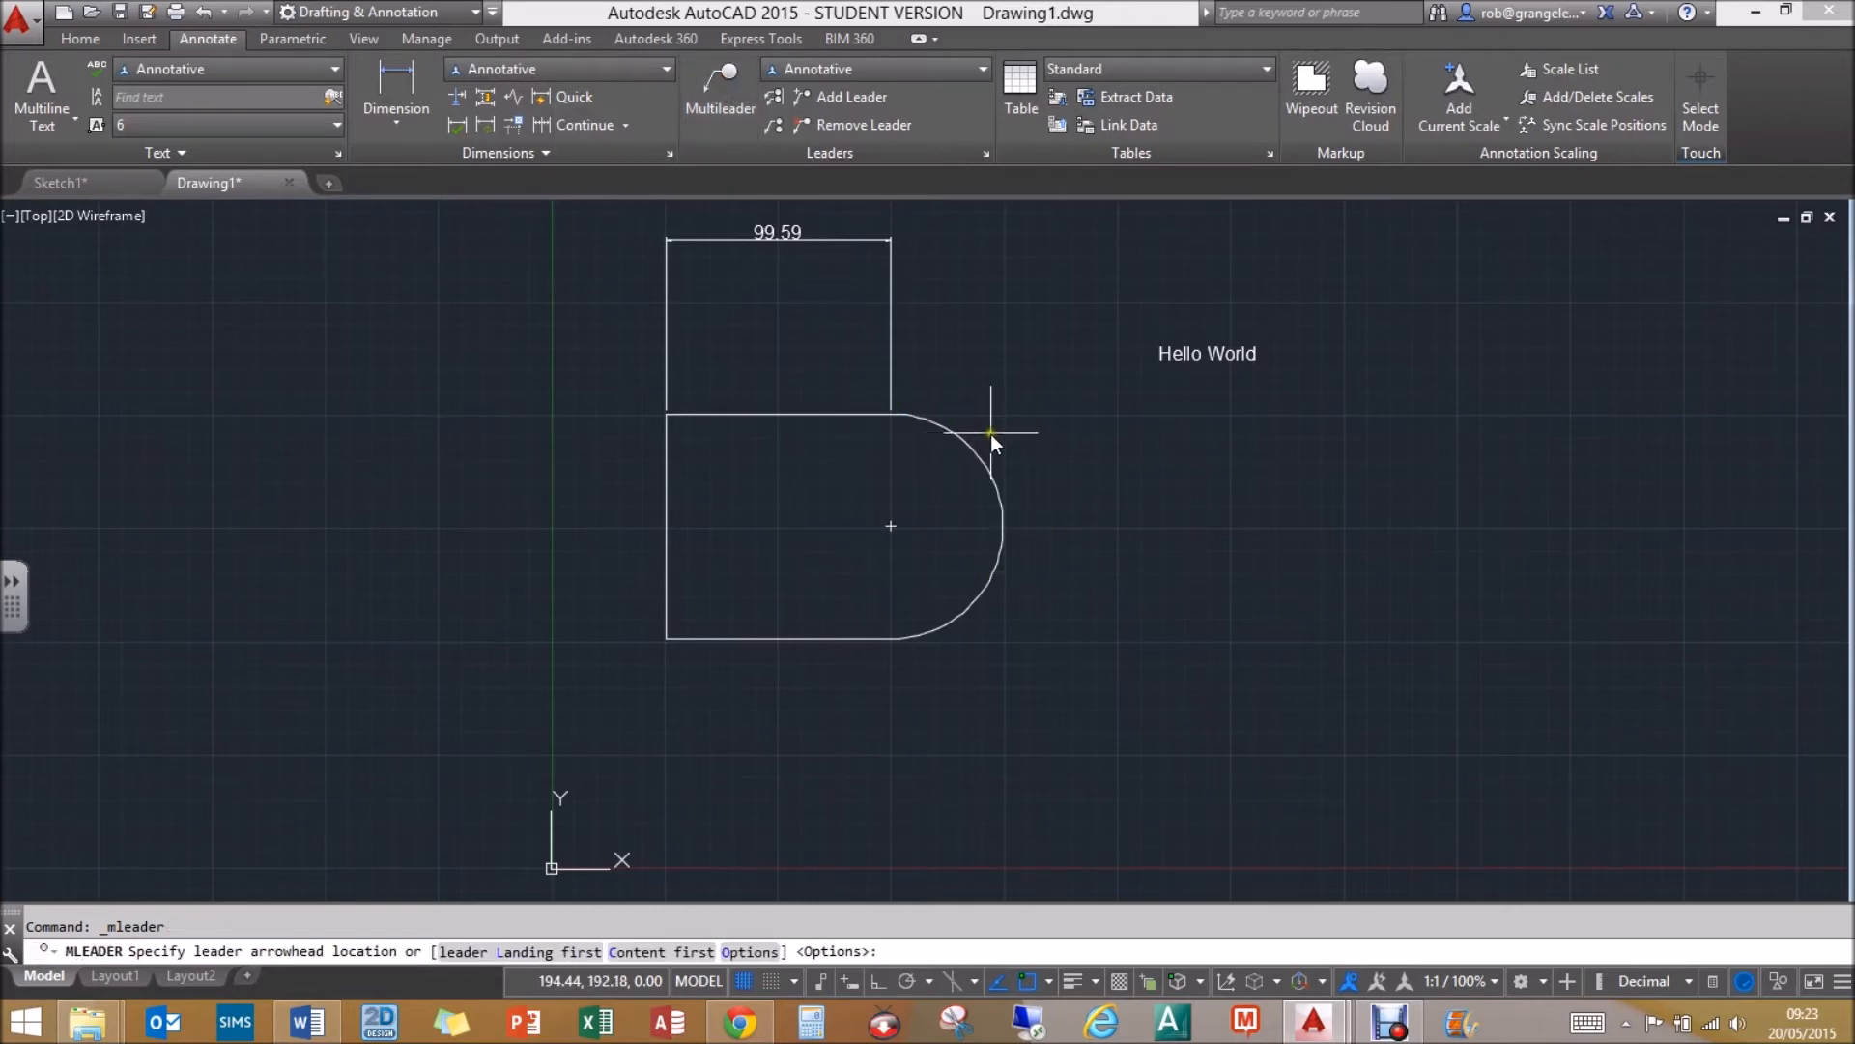
pyautogui.click(1007, 531)
pyautogui.click(1175, 690)
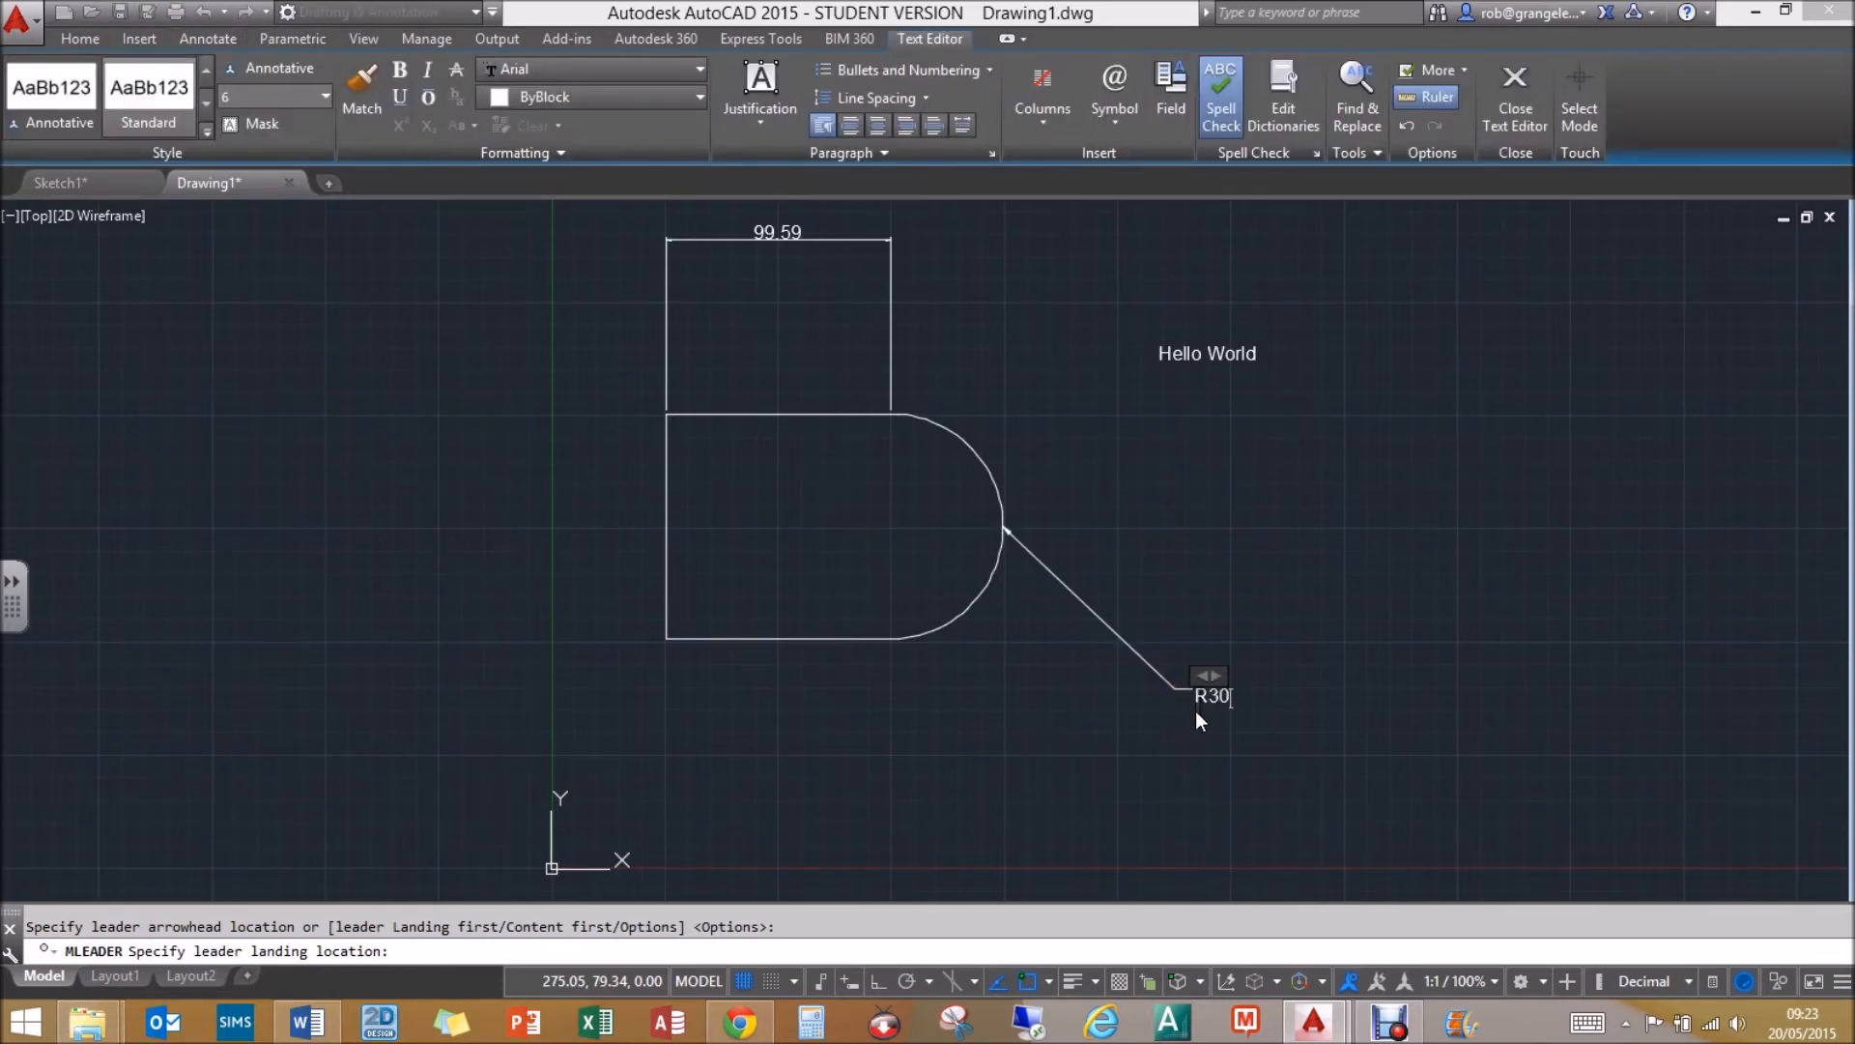
pyautogui.click(1191, 749)
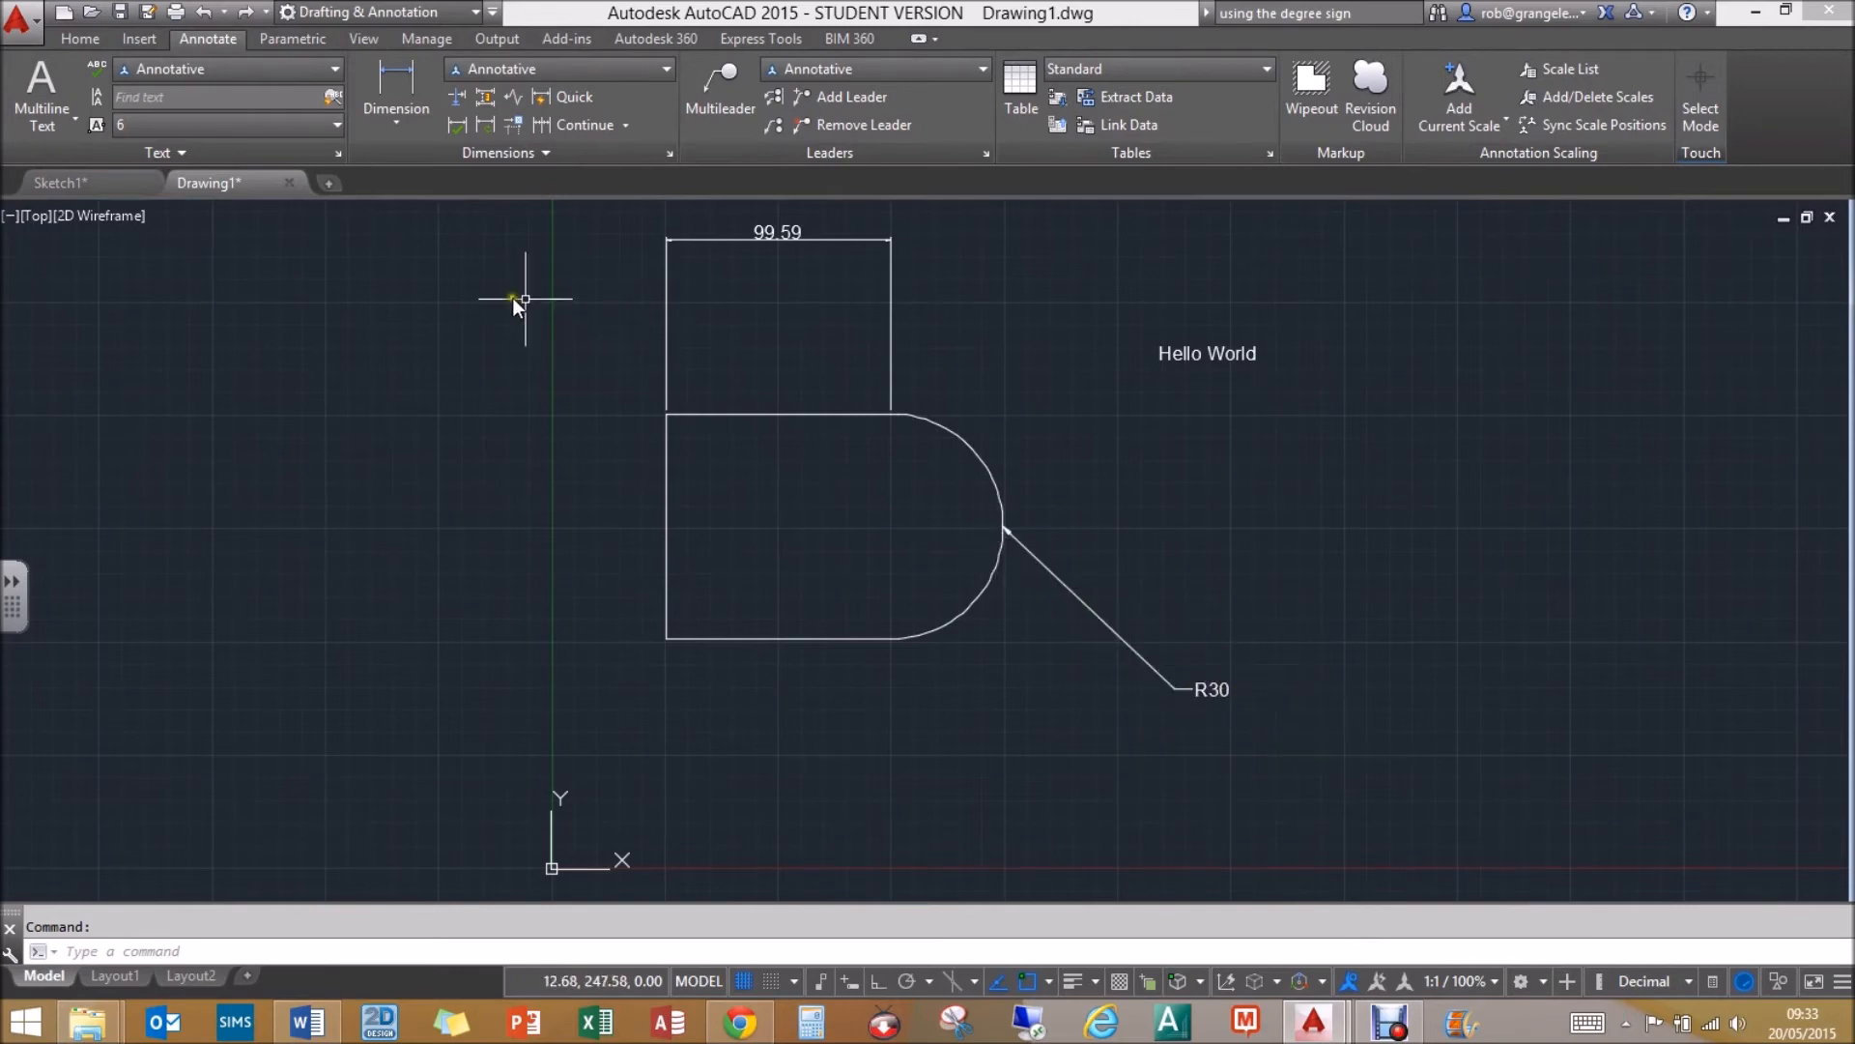
# - In the Sketch1 drawing, add a multileader to the upper chamfered corner of the flange's right-hand boss, with the text 5 x 10°
pyautogui.click(83, 177)
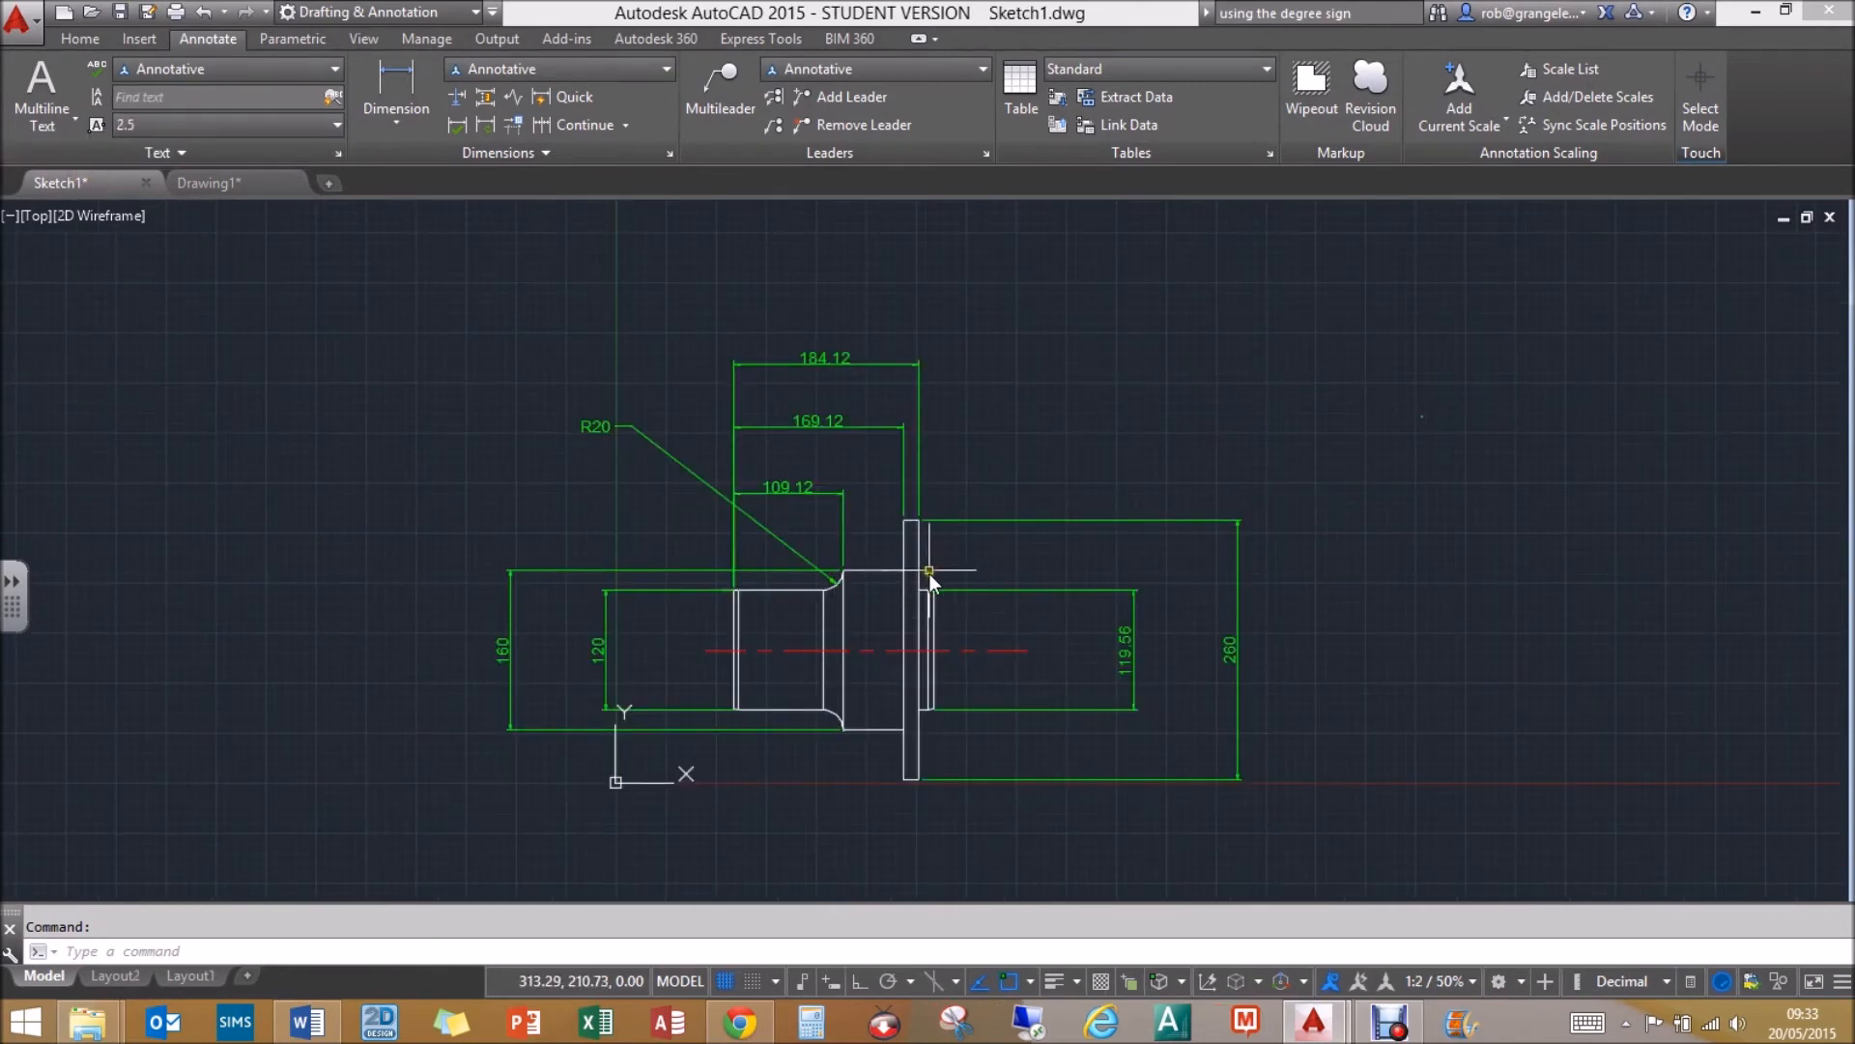
pyautogui.click(721, 85)
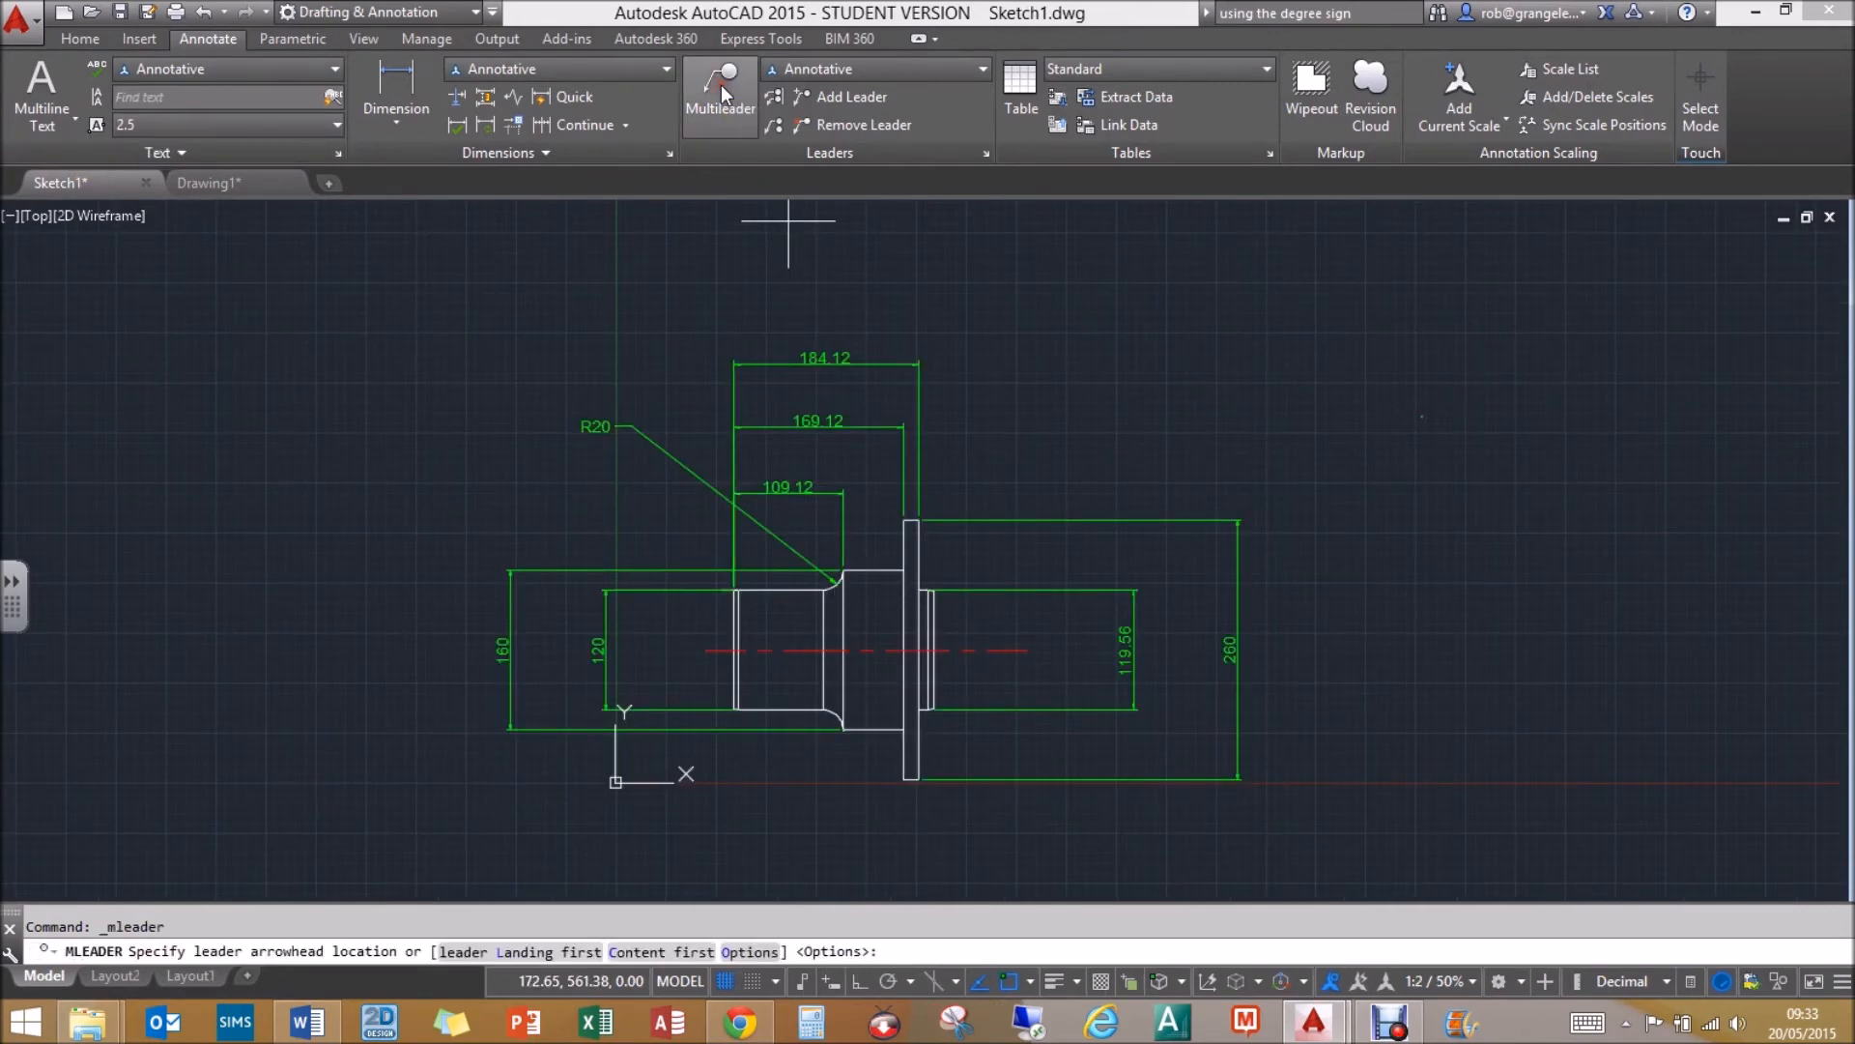
pyautogui.click(934, 589)
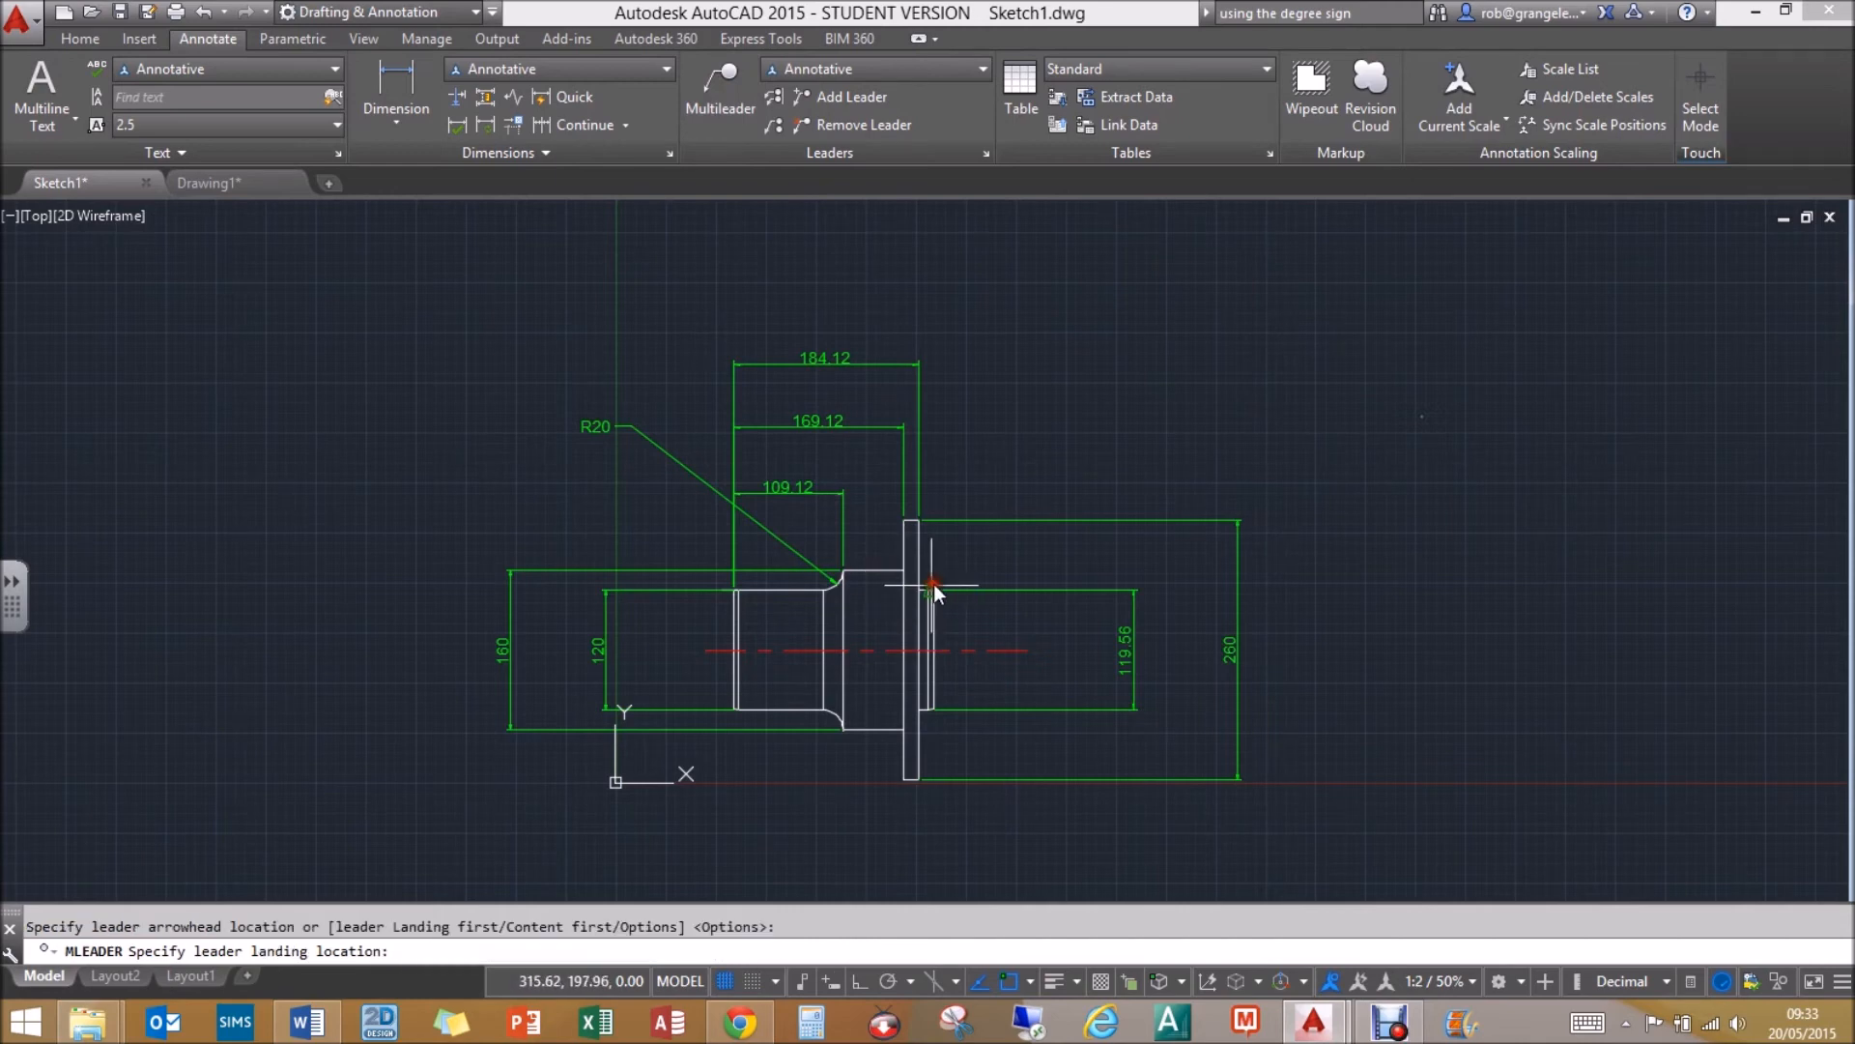
pyautogui.click(1051, 415)
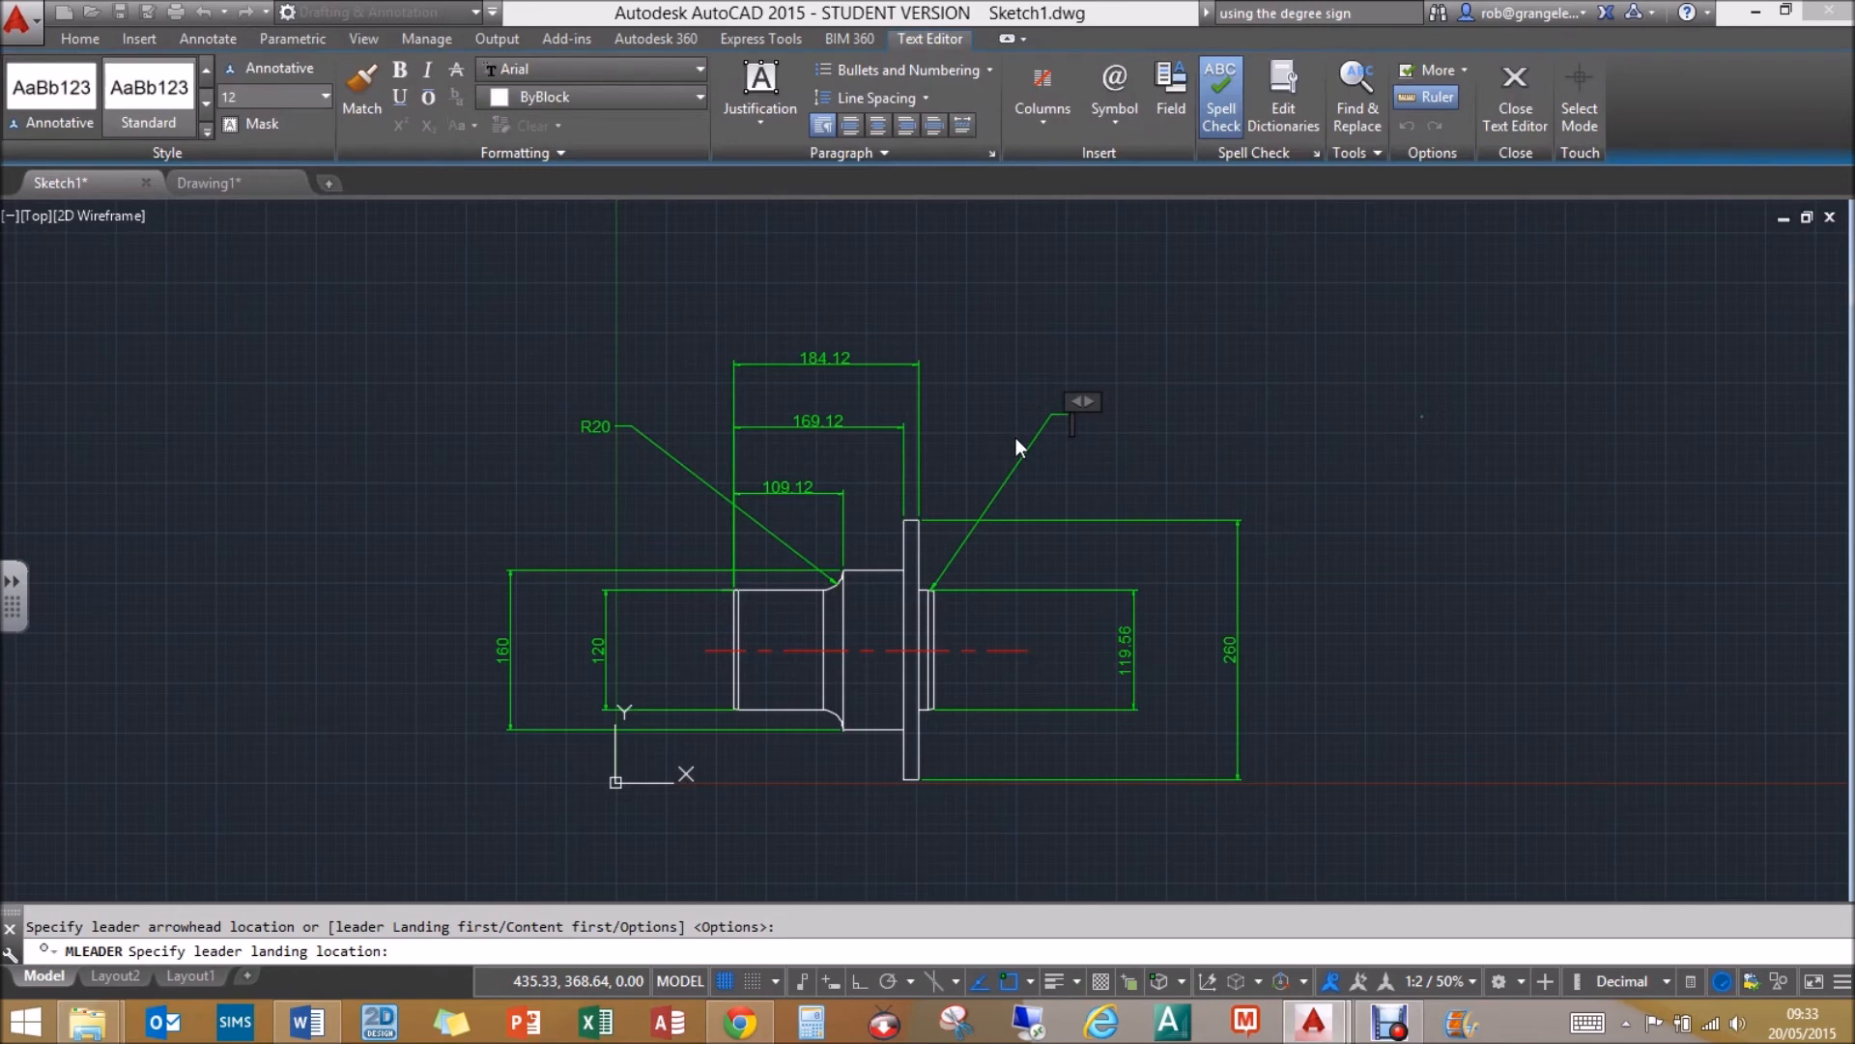
pyautogui.write('5 x 10')
pyautogui.rightClick(1084, 422)
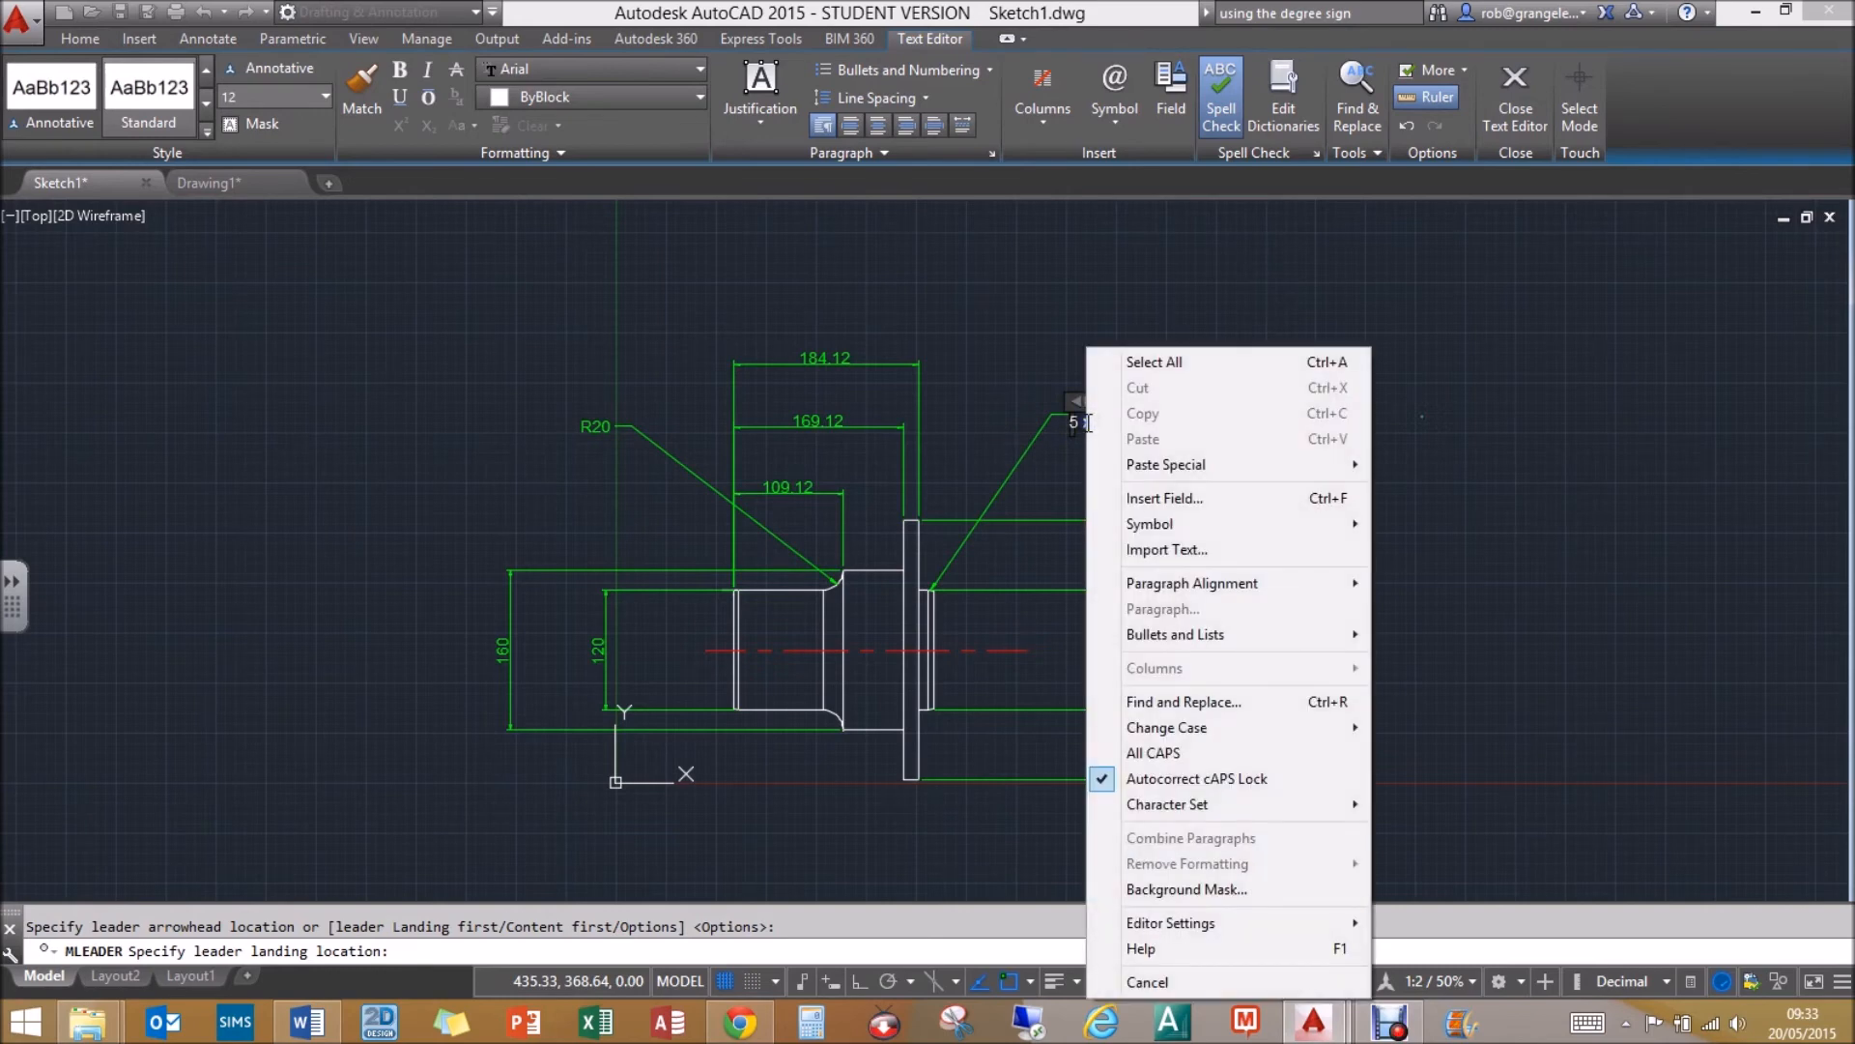
pyautogui.moveTo(1167, 525)
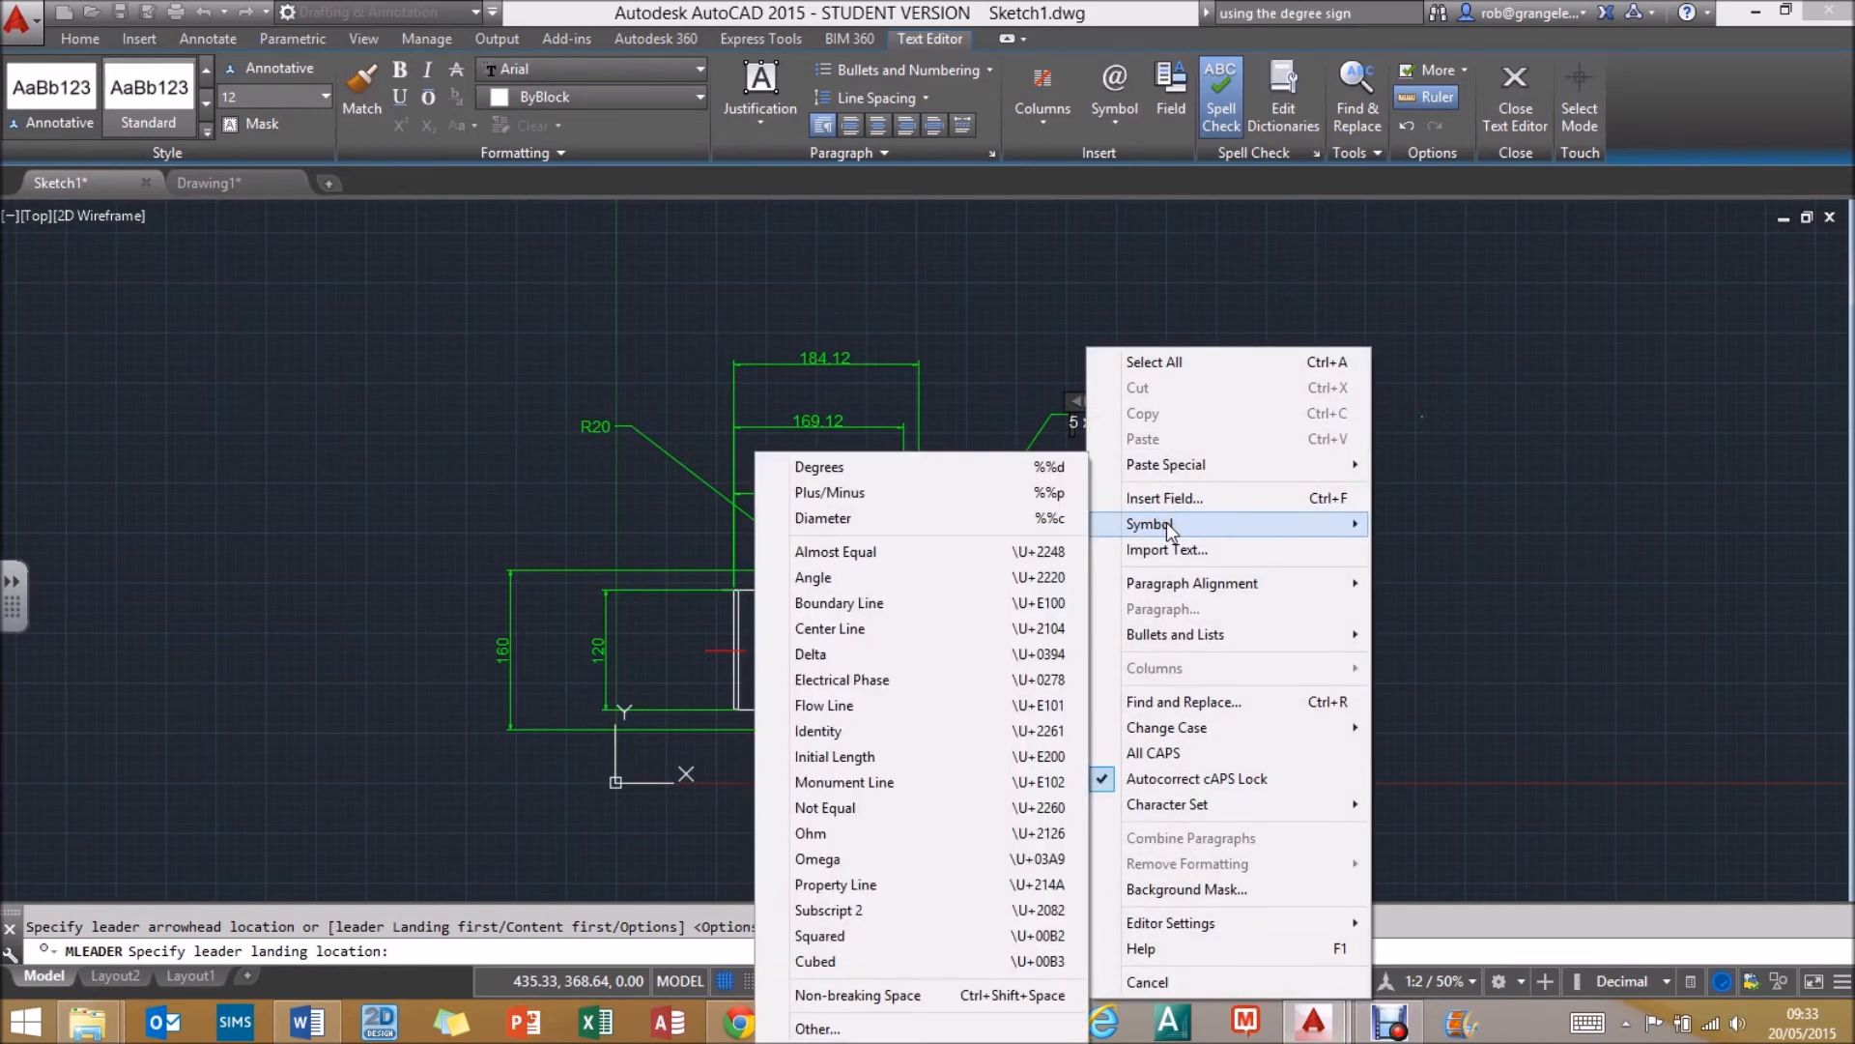
pyautogui.click(1045, 466)
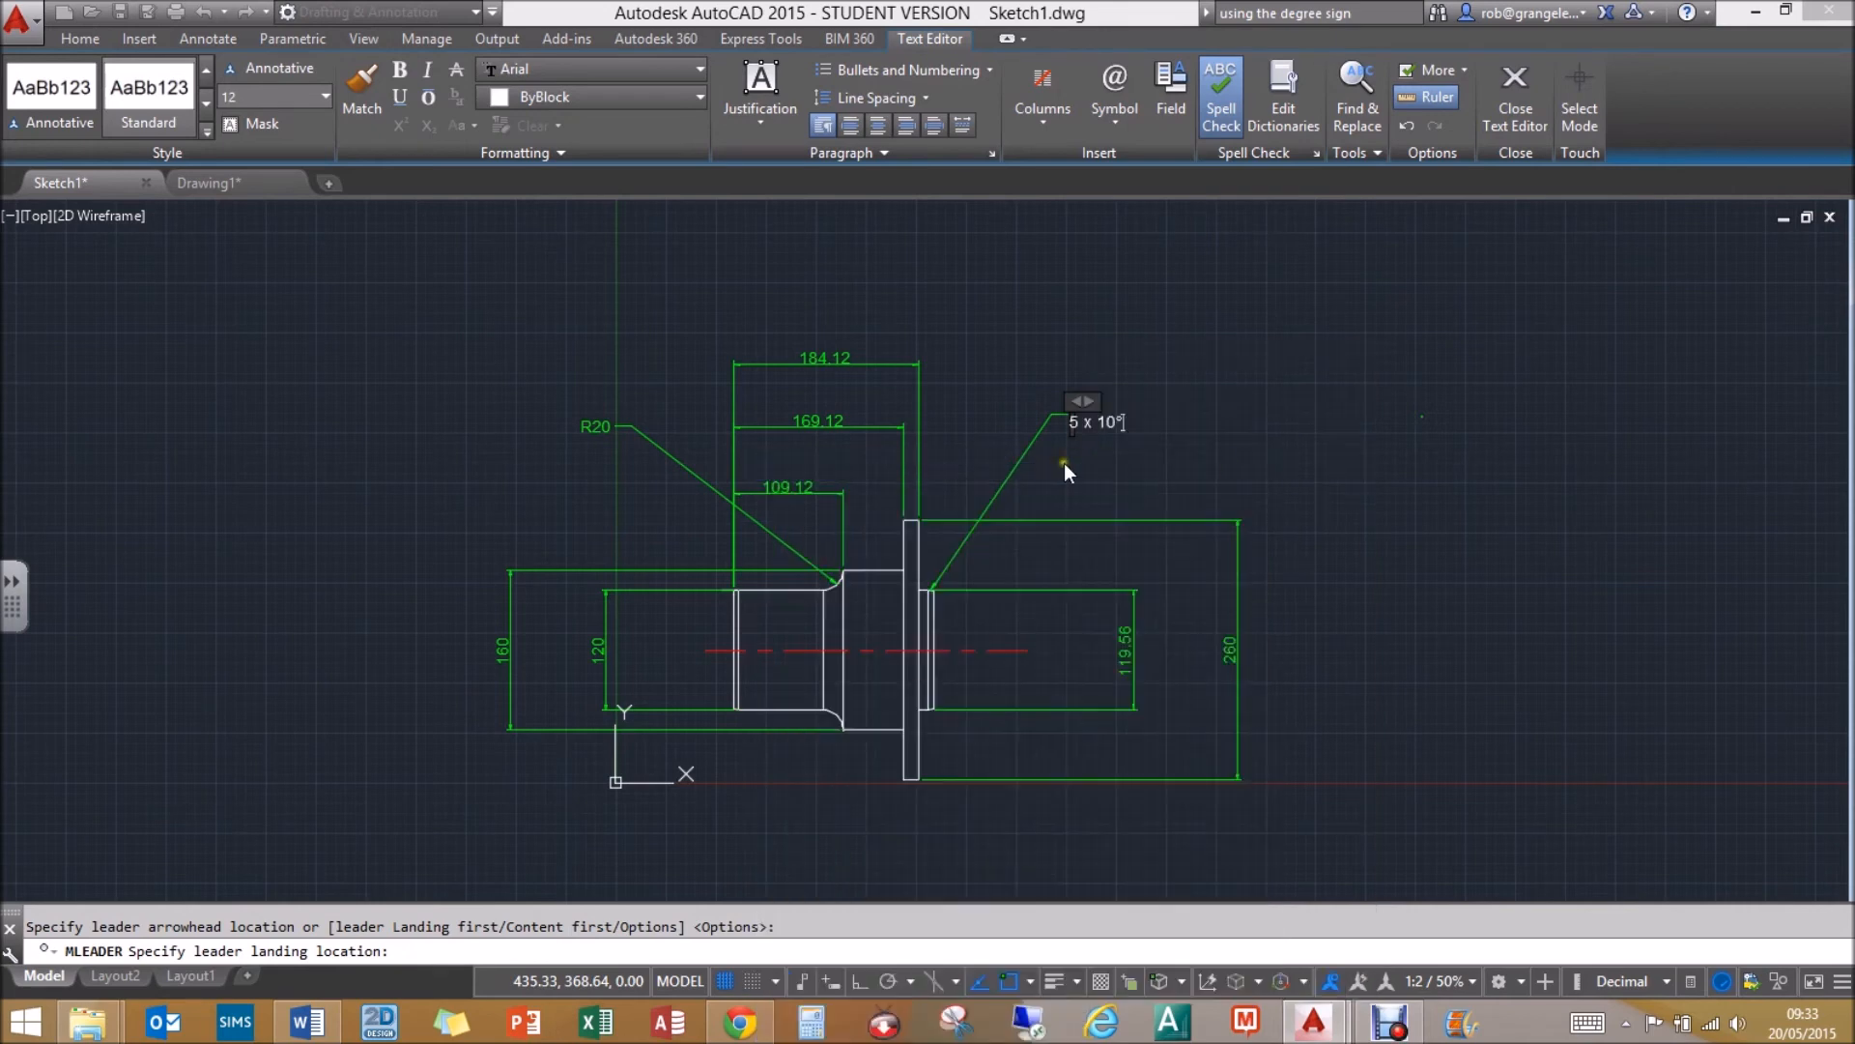
pyautogui.click(1239, 455)
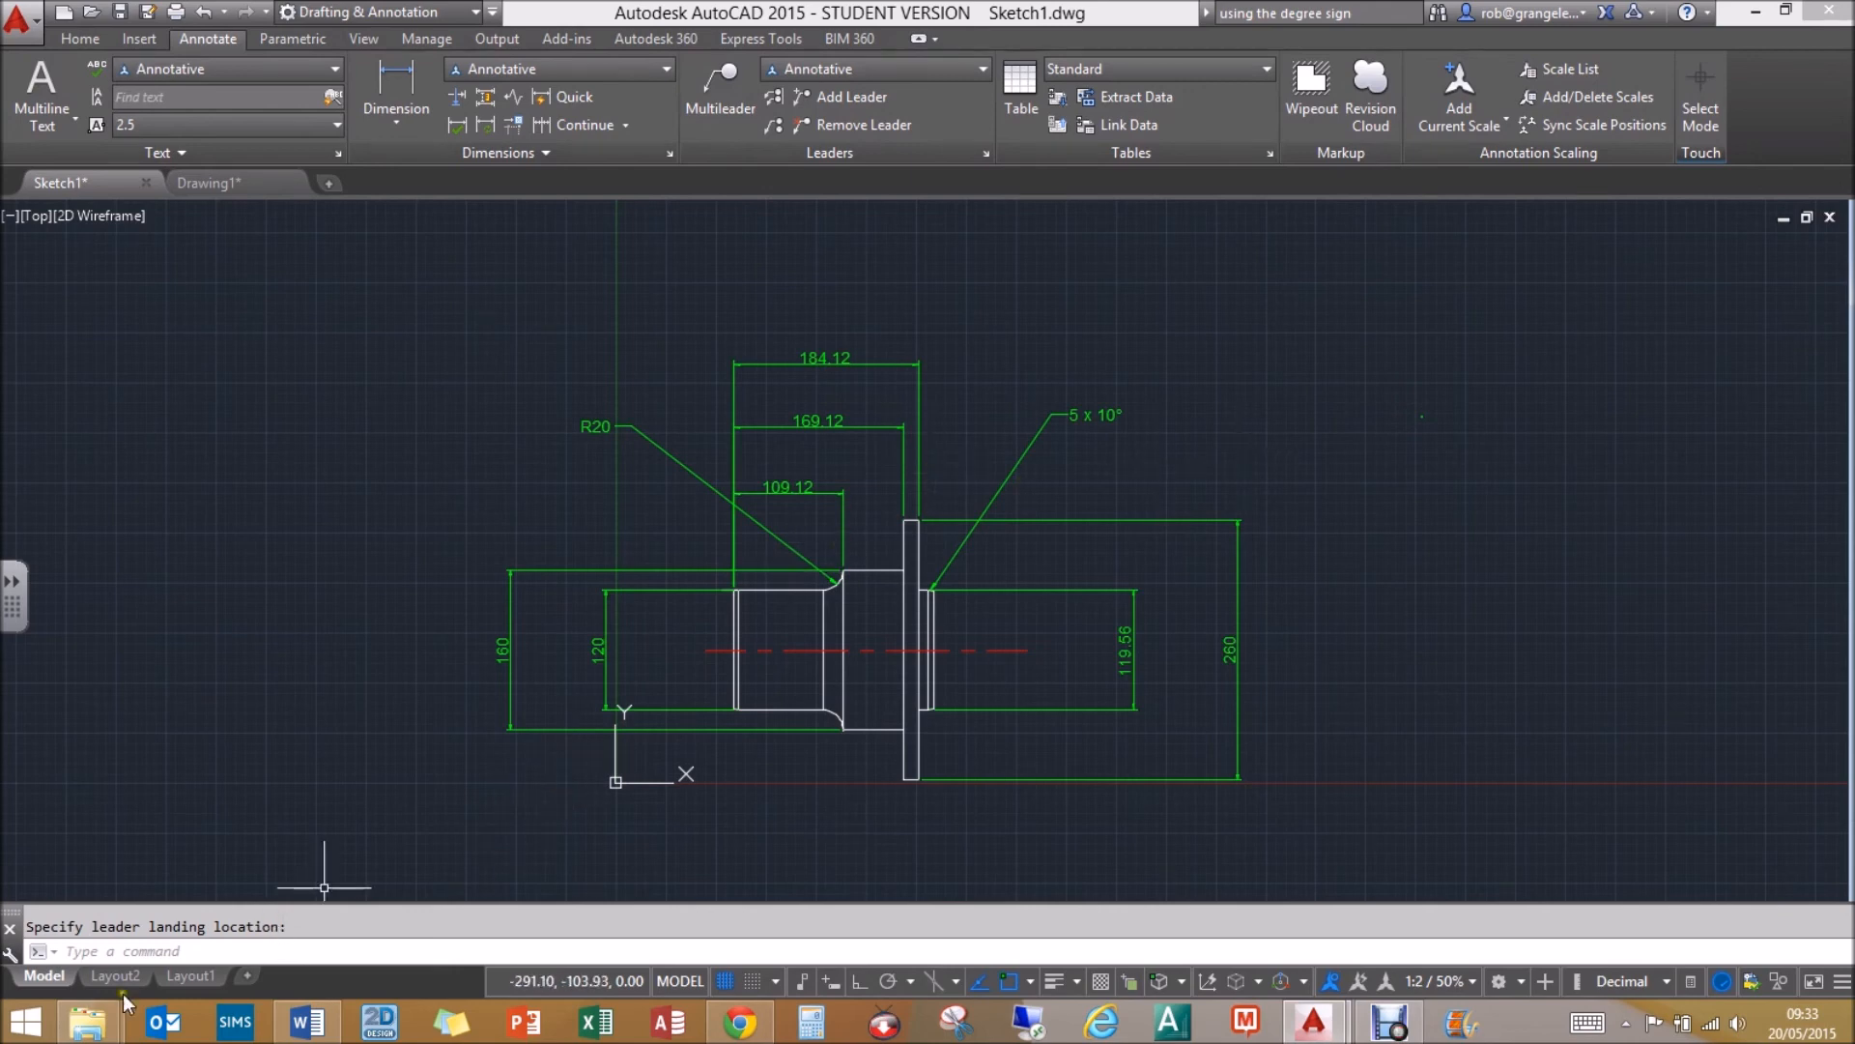
# - Switch Sketch1 to Layout1 to view the annotated flange on the drawing sheet
pyautogui.click(193, 975)
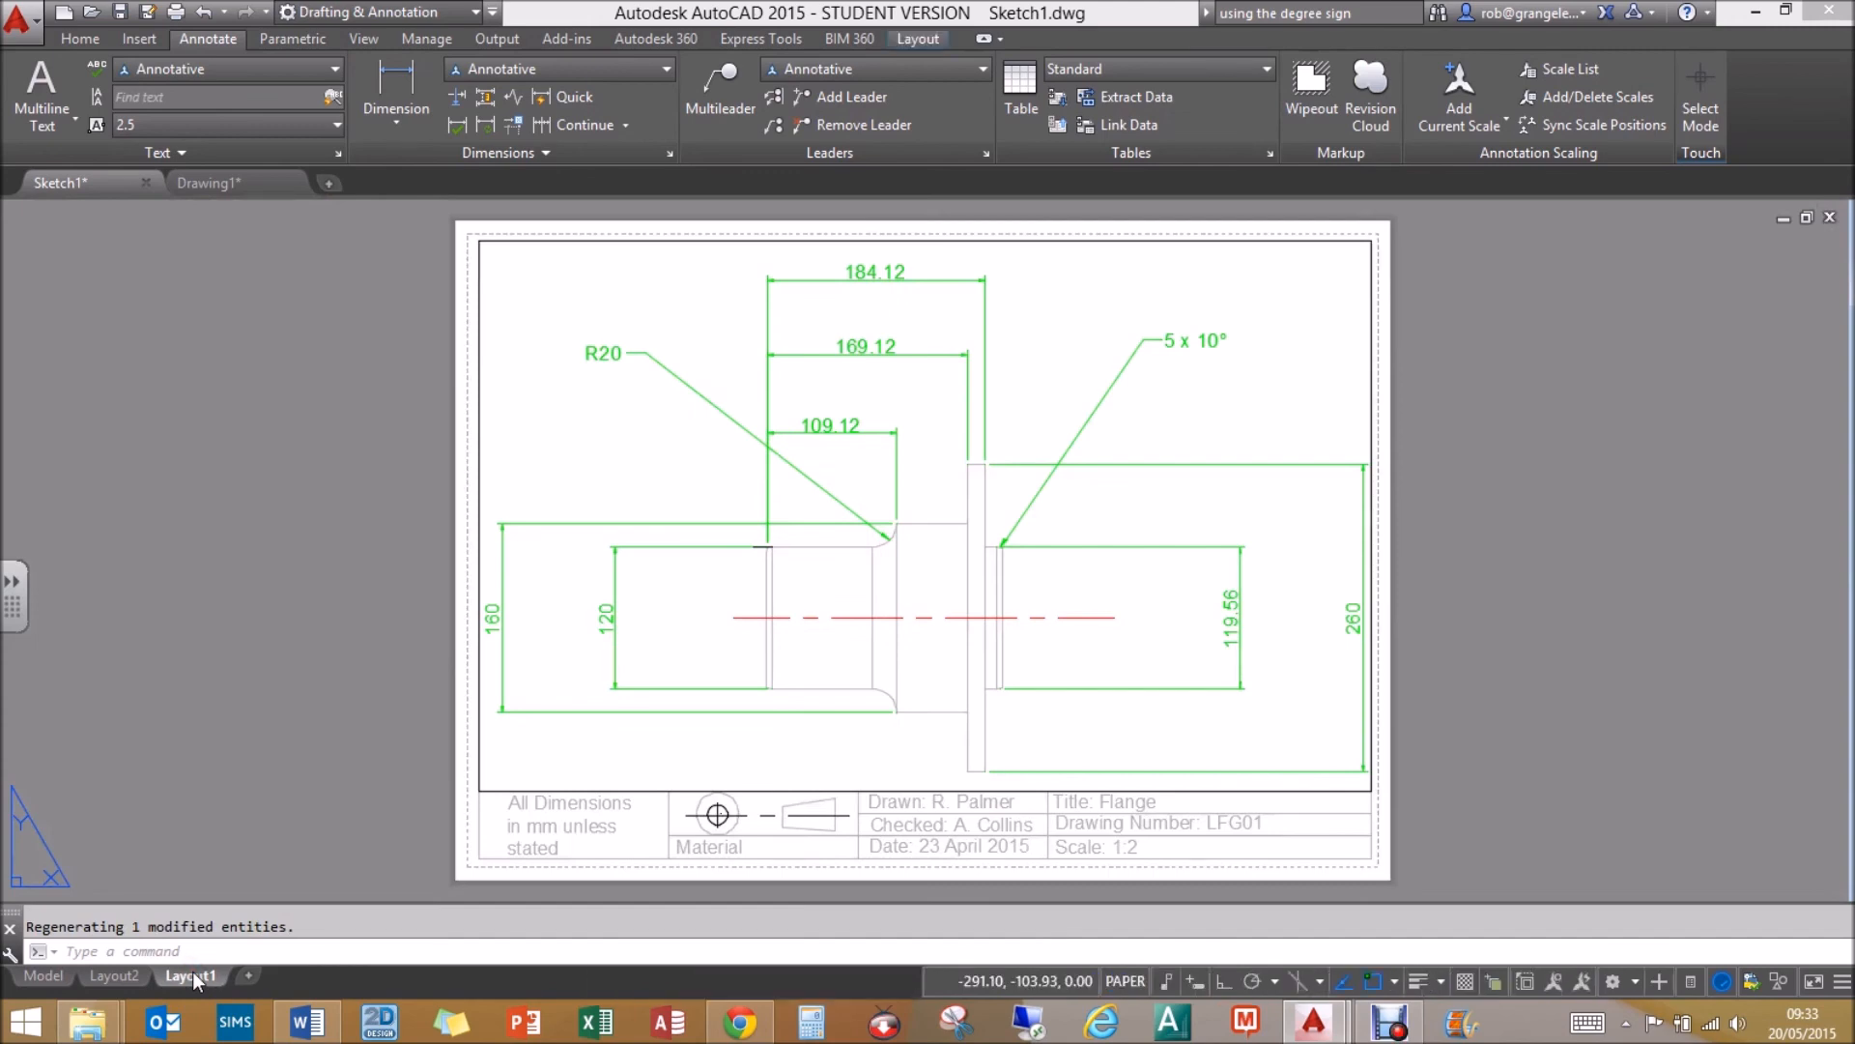